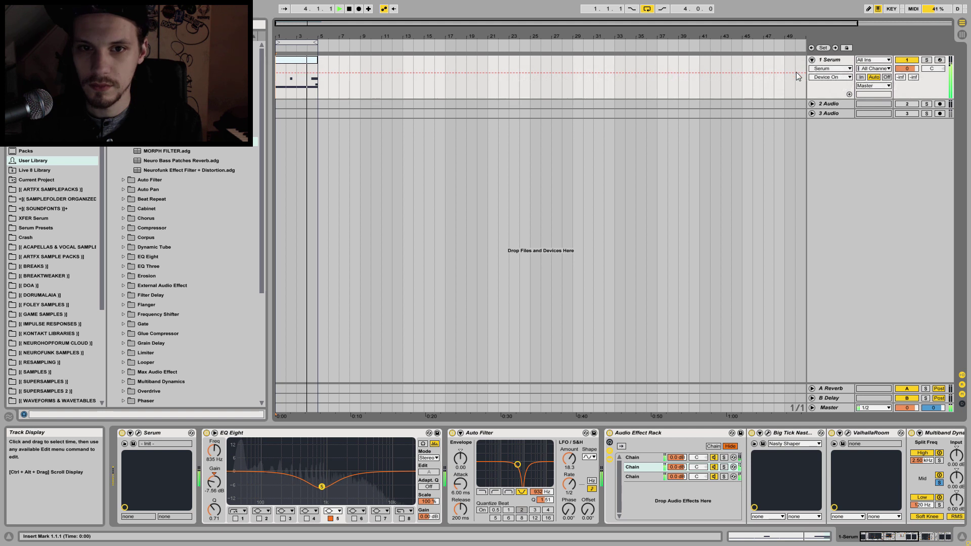
Stop playback and deactivate the EQ Eight, Auto Filter and Audio Effect Rack on the Serum track
key("space")
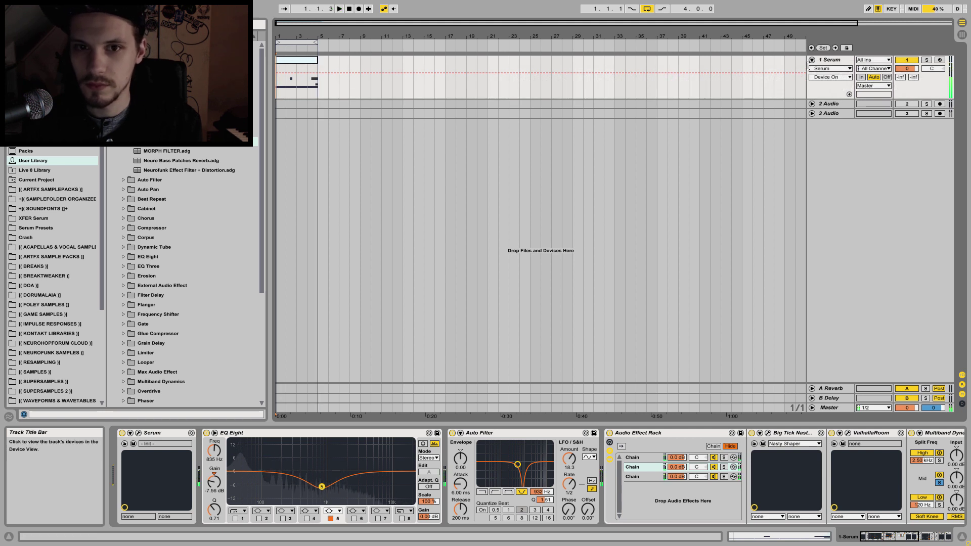
left_click(825, 61)
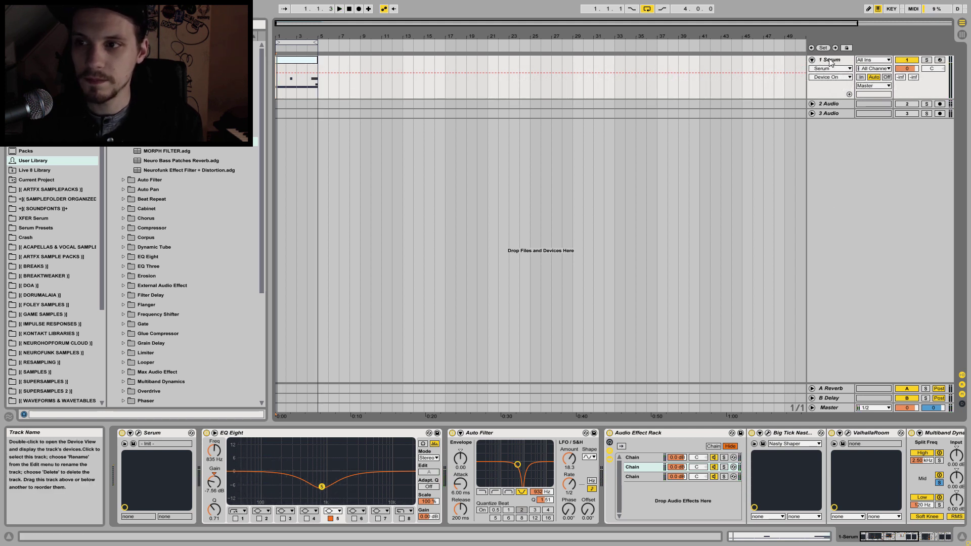
left_click(301, 434)
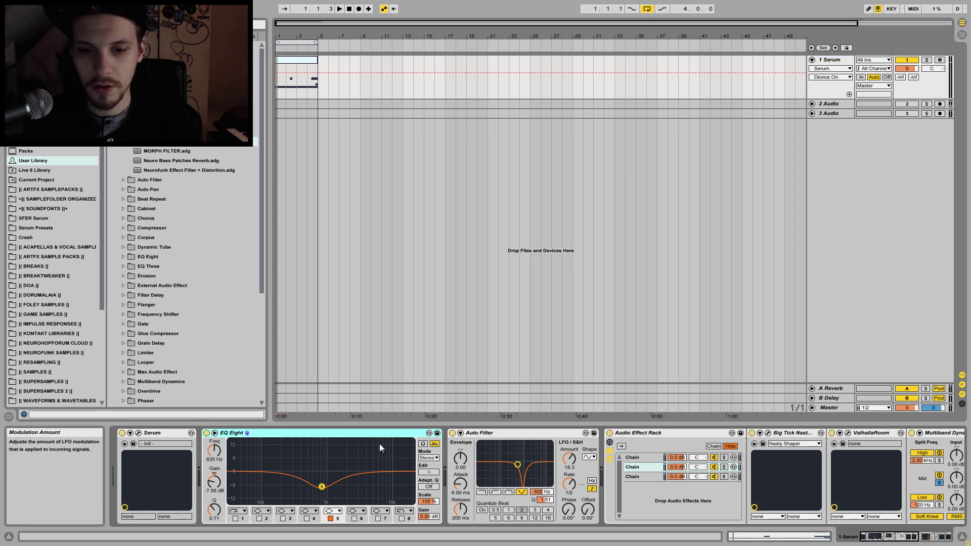
key("0")
left_click(453, 433)
left_click(610, 434)
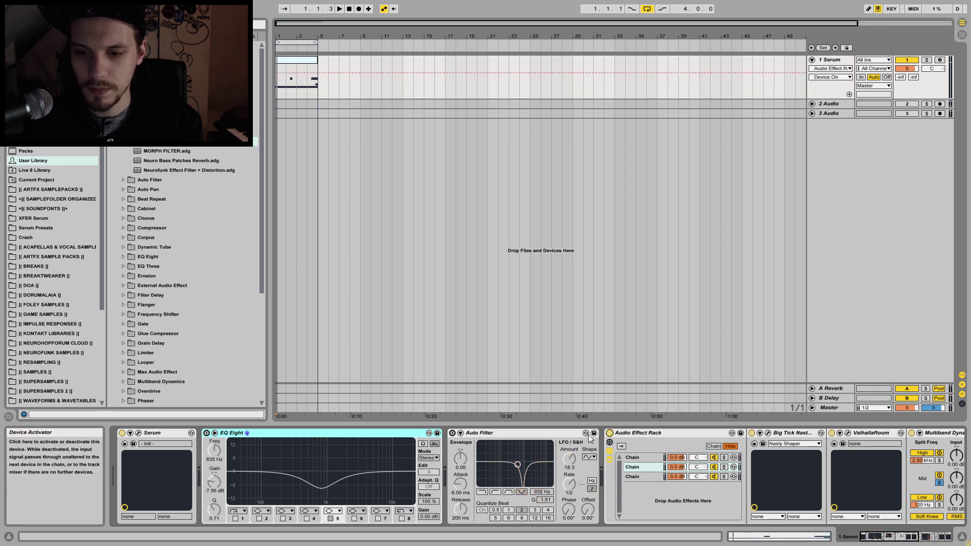
Collapse the EQ Eight, Auto Filter and Audio Effect Rack devices in the Serum track's chain
double_click(274, 433)
double_click(267, 433)
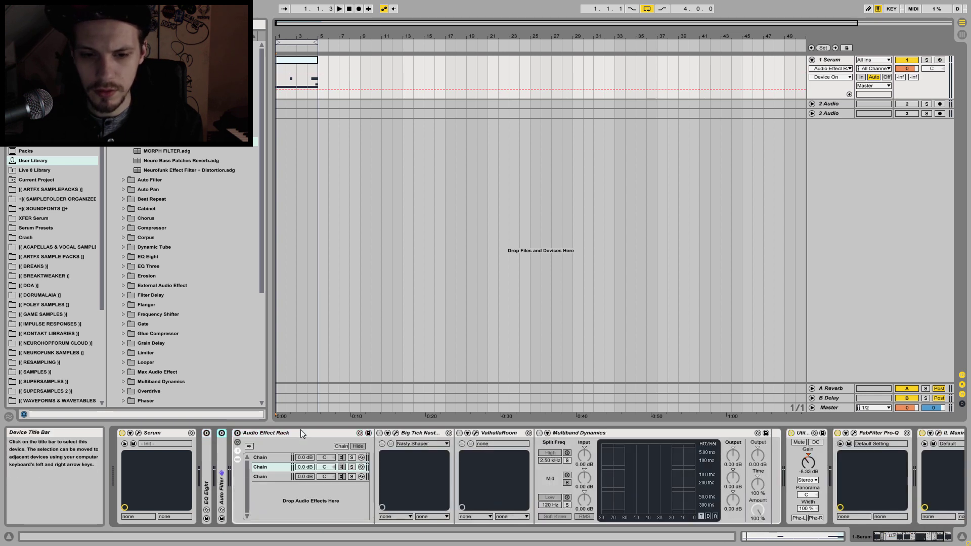
double_click(303, 434)
Deactivate and collapse the Utility, FabFilter Pro-Q and IL Maximus devices in the Serum track's chain
left_click(253, 433)
left_click(299, 433)
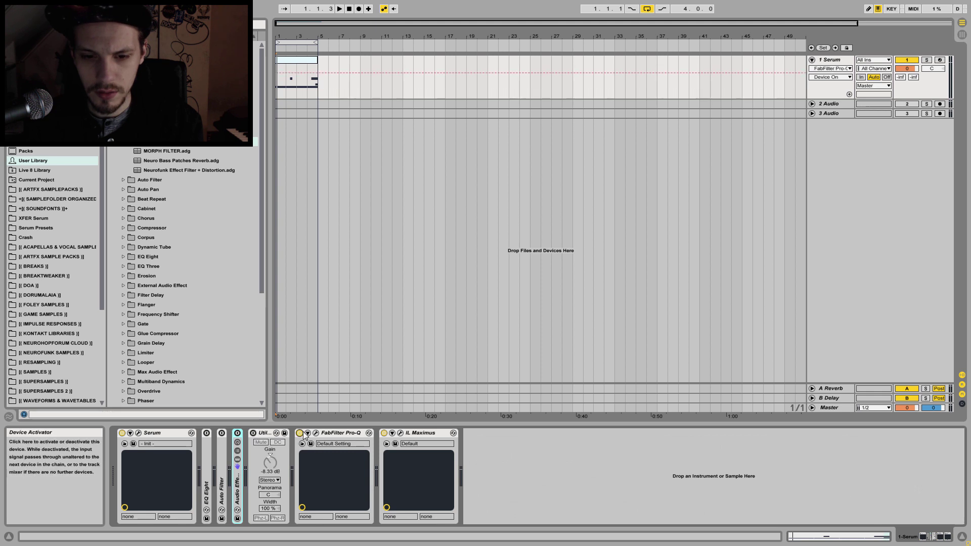
left_click(384, 433)
double_click(411, 435)
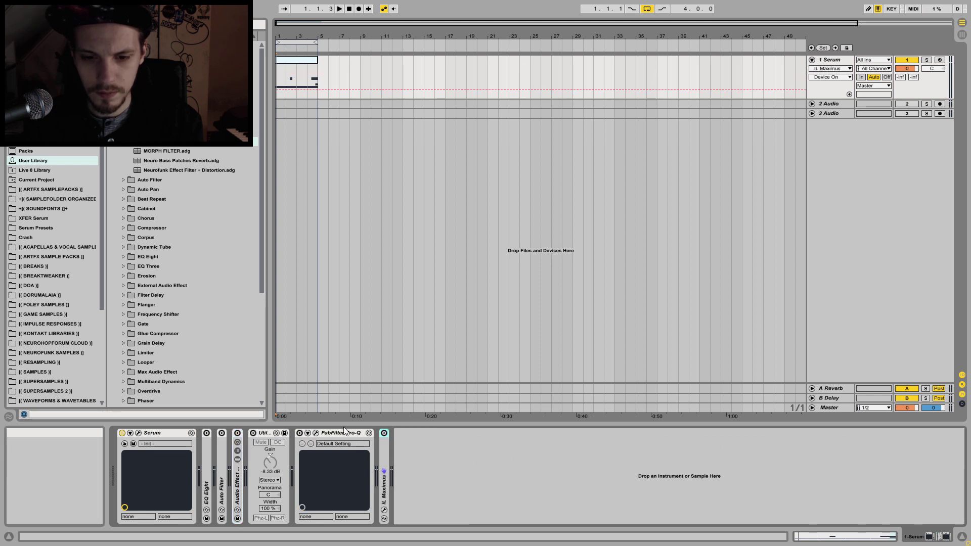
double_click(352, 433)
double_click(270, 434)
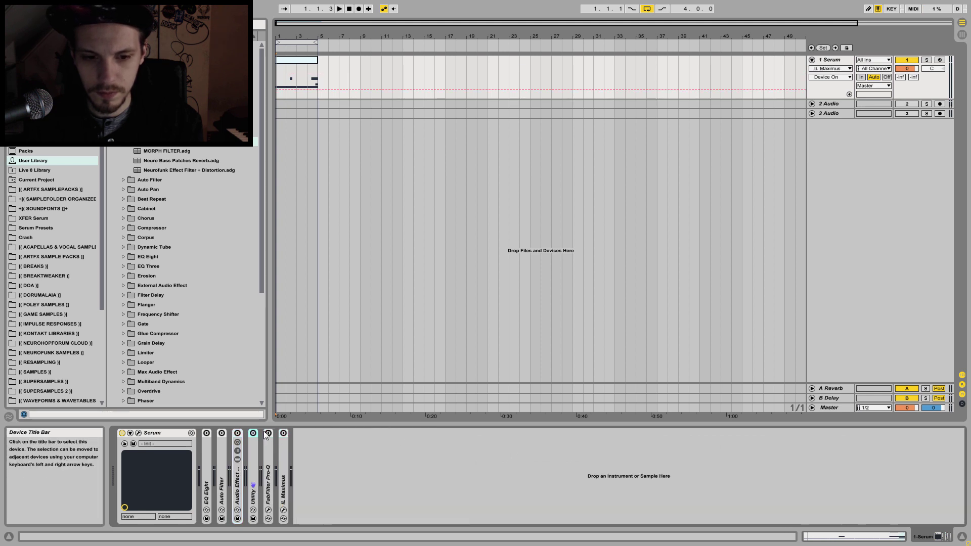
Open the Serum plug-in and switch off its sub oscillator, oscillator B and filter
left_click(138, 433)
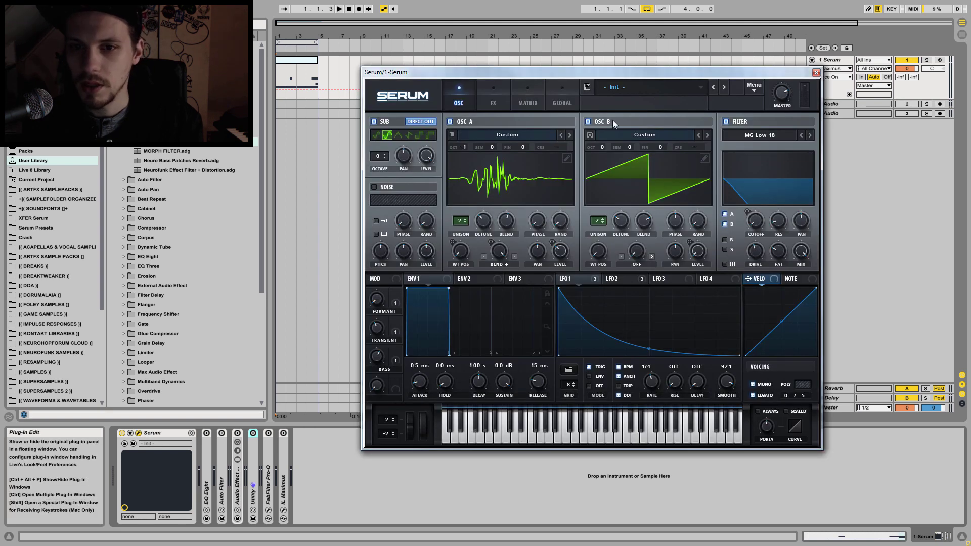
left_click(374, 122)
left_click(588, 121)
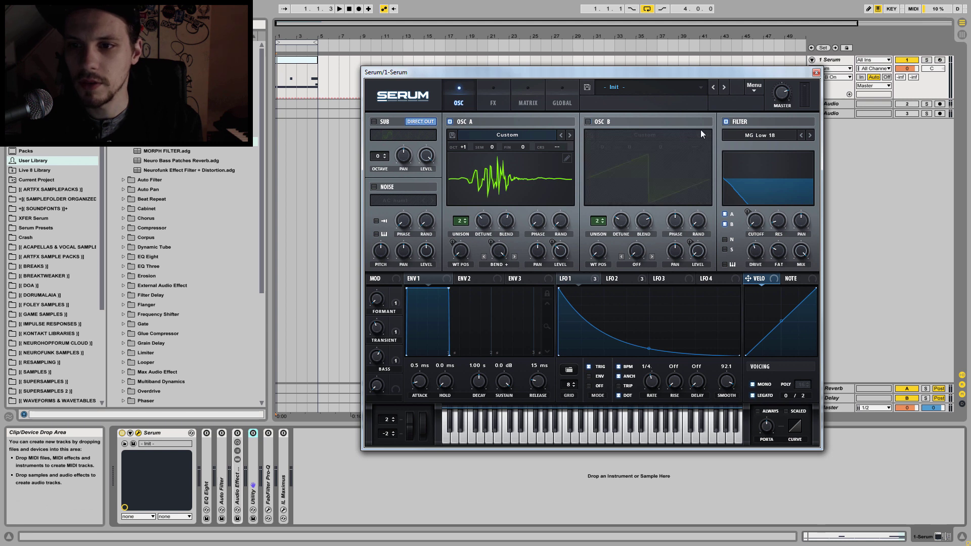
left_click(726, 122)
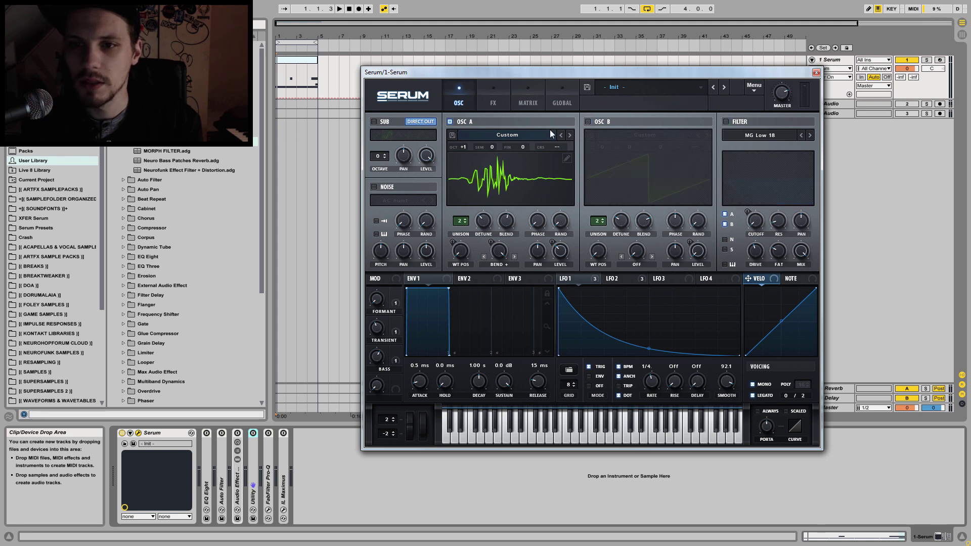
Look over Serum's effects and reduce oscillator A's unison to 1 voice
left_click(506, 99)
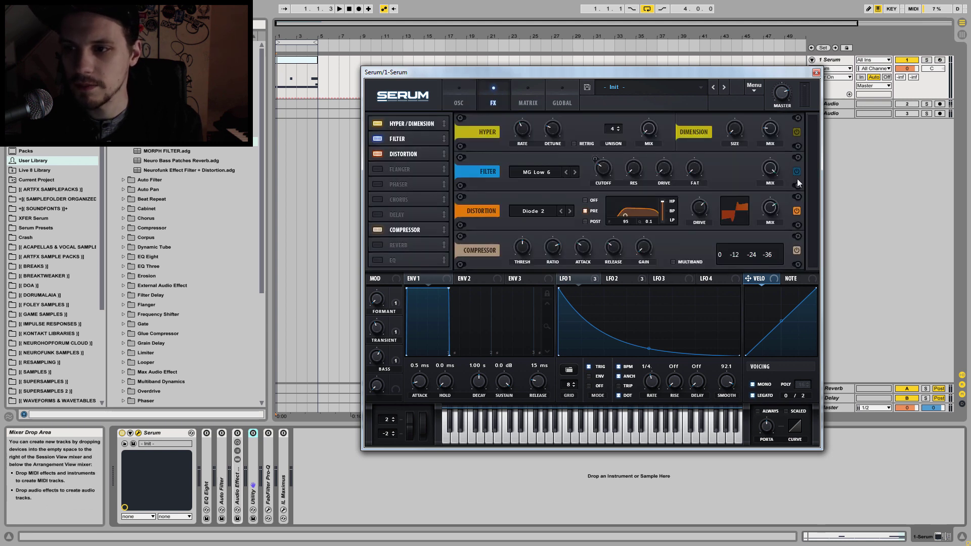
left_click(474, 93)
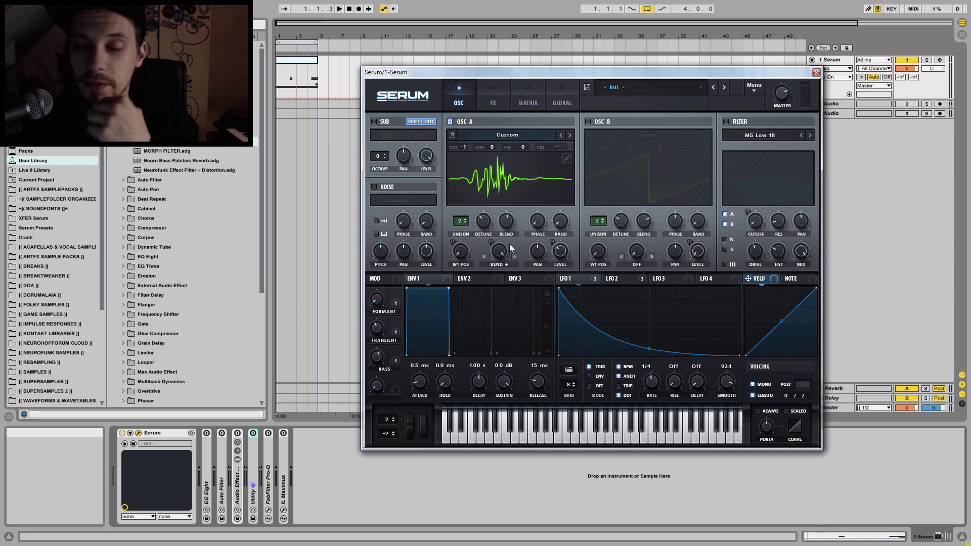
left_click_drag(460, 221, 456, 261)
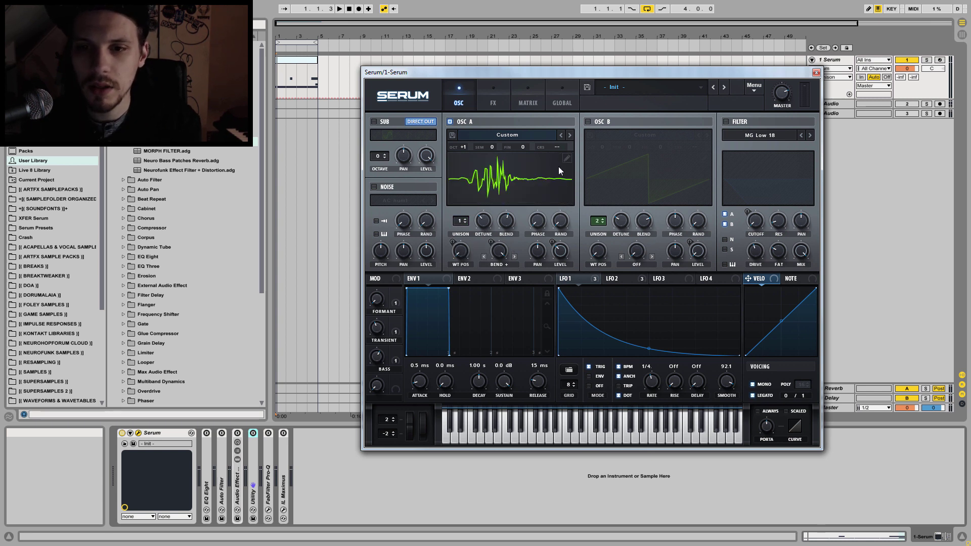
Preview a resampled audio file from the RESAMPLING folder and import it as oscillator A's wavetable
left_click(42, 363)
left_click(183, 103)
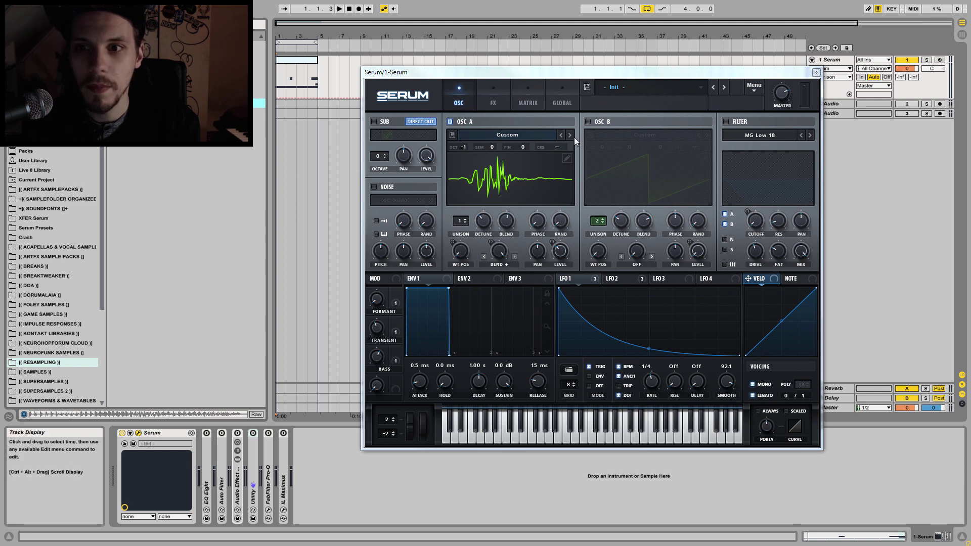
left_click_drag(222, 103, 467, 195)
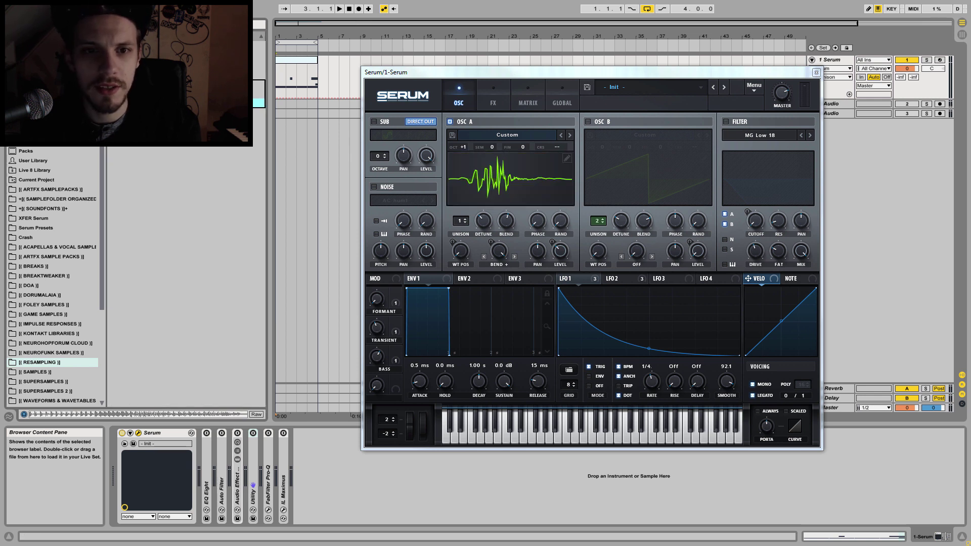
Examine the individual frames of oscillator A's wavetable, up to about frame 103, in the wavetable editor
left_click(567, 158)
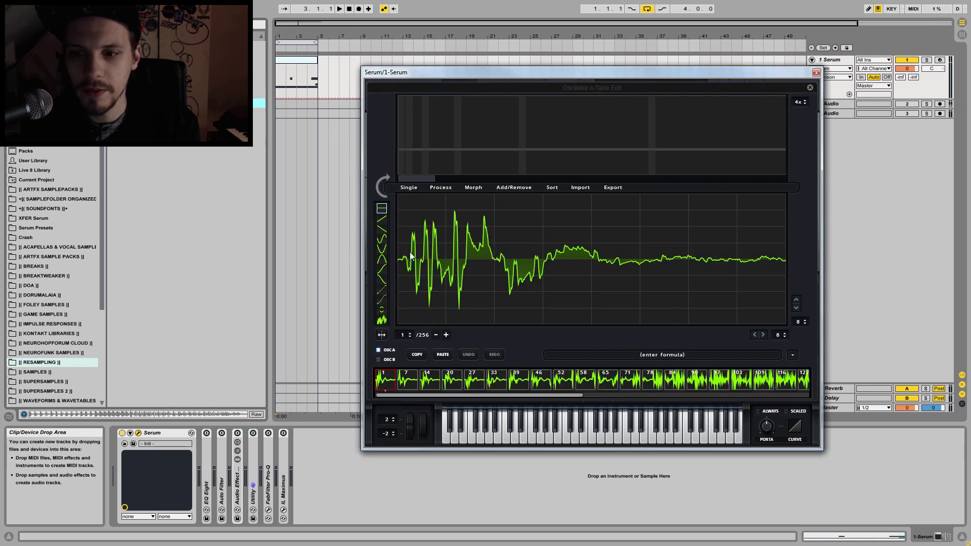
left_click(685, 352)
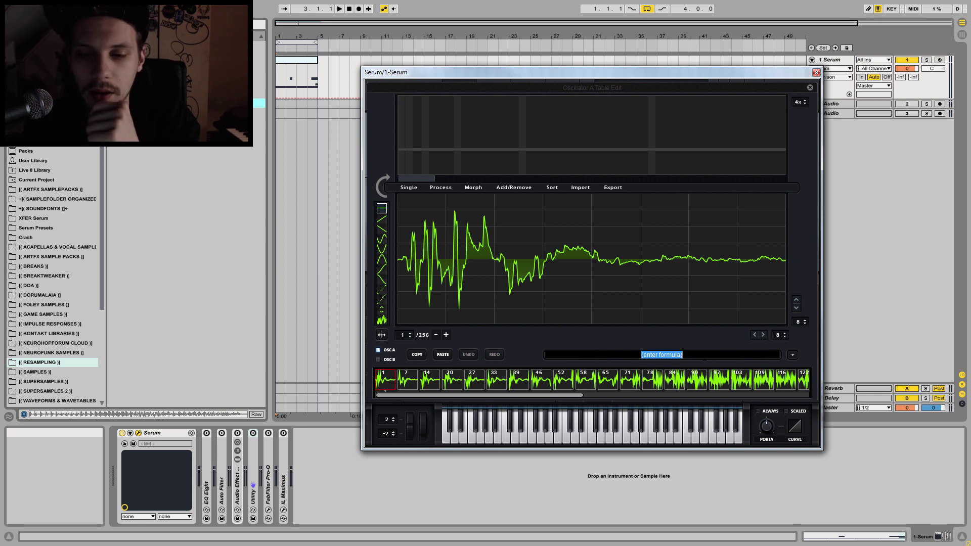
left_click(412, 383)
left_click(430, 383)
left_click(458, 384)
left_click(476, 382)
left_click(494, 383)
left_click(520, 382)
left_click(539, 379)
left_click(569, 378)
left_click(585, 381)
left_click(611, 381)
left_click(650, 381)
left_click(682, 383)
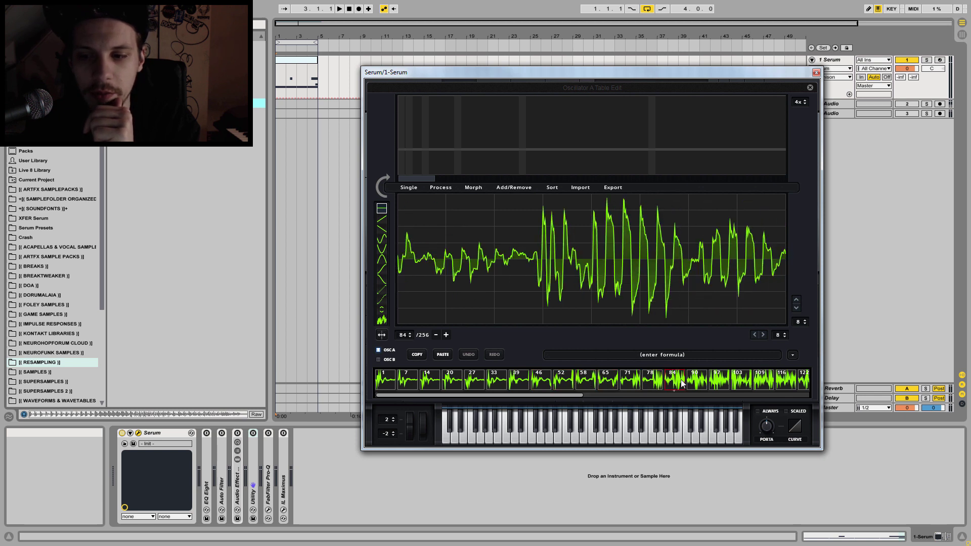
left_click(712, 382)
left_click(742, 379)
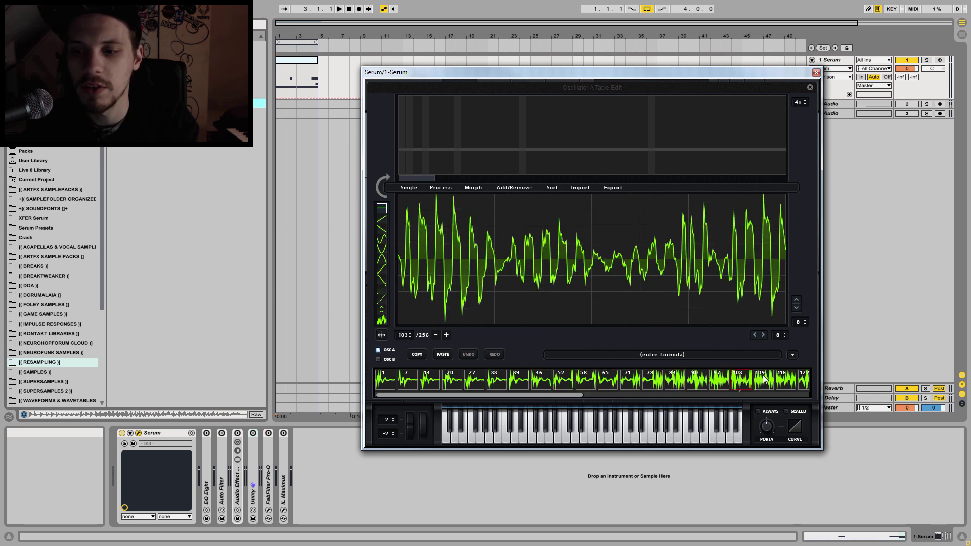
left_click_drag(533, 400, 445, 400)
left_click_drag(680, 405, 454, 396)
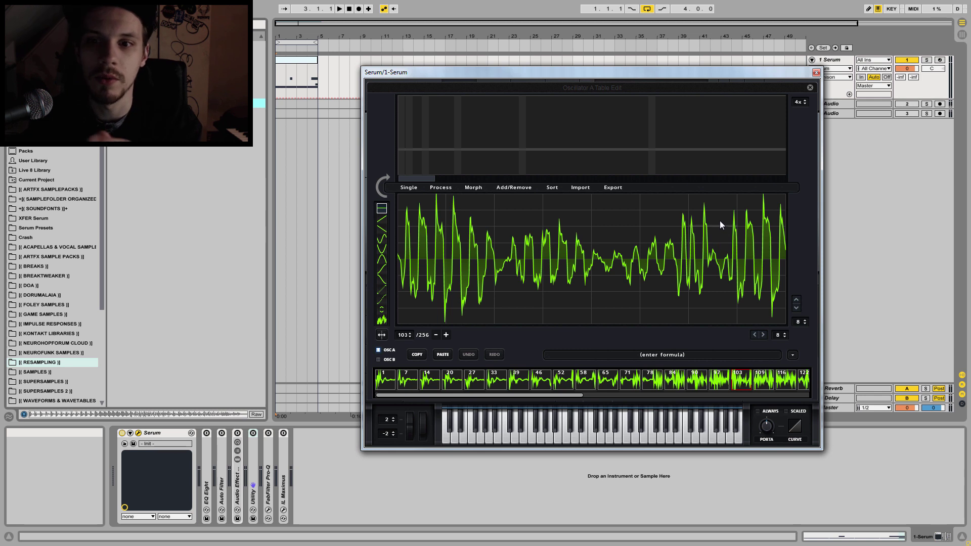
left_click(809, 88)
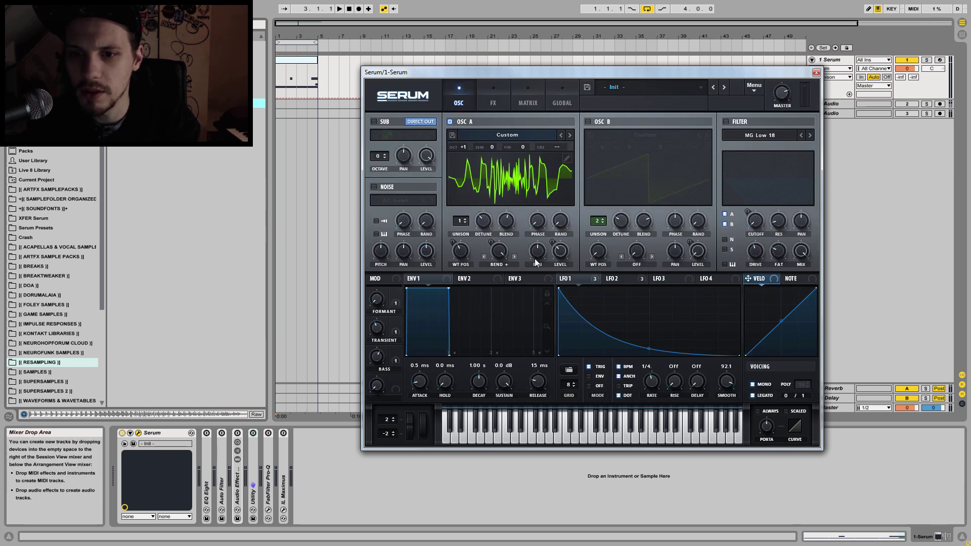
Turn down oscillator A's Bend + amount and bypass all destinations of LFO 1 and LFO 2
left_click_drag(496, 250, 497, 264)
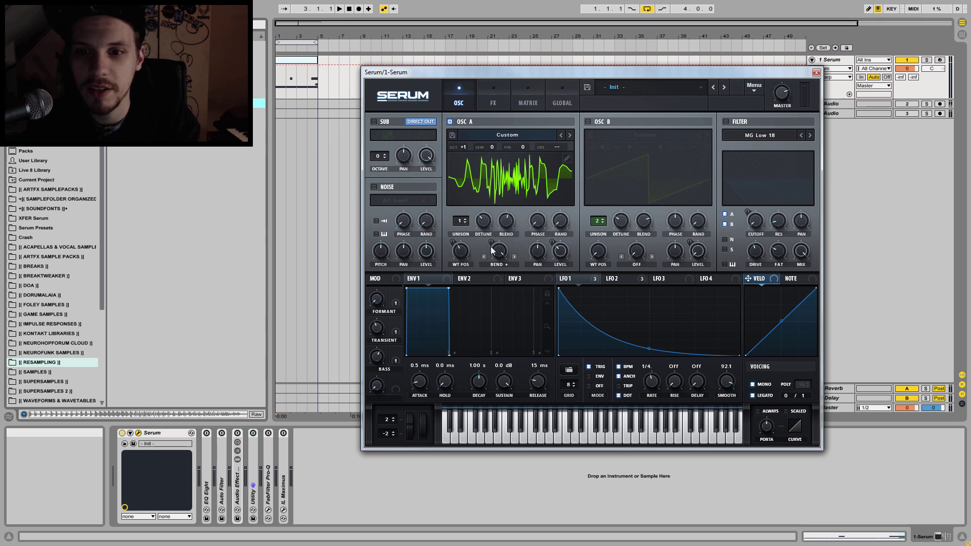
left_click_drag(503, 253, 474, 369)
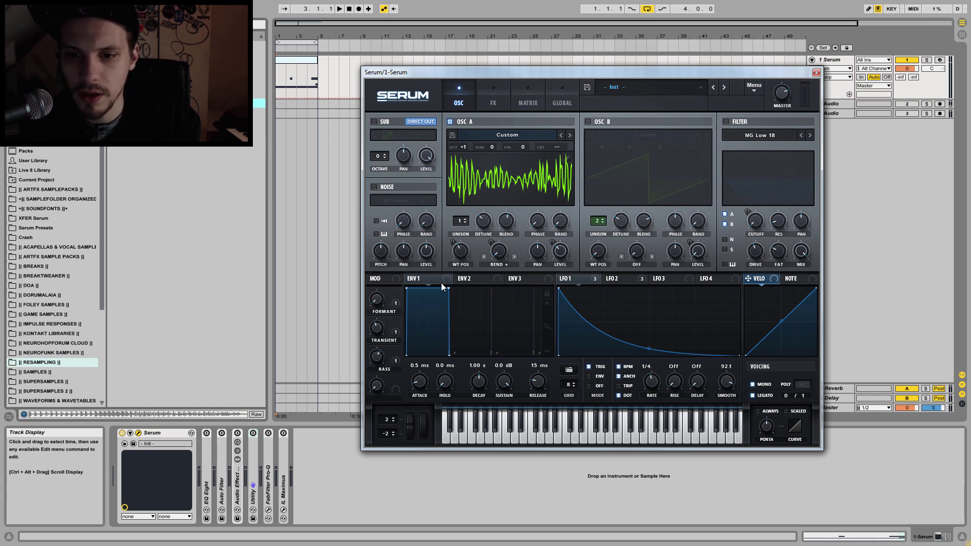
right_click(573, 282)
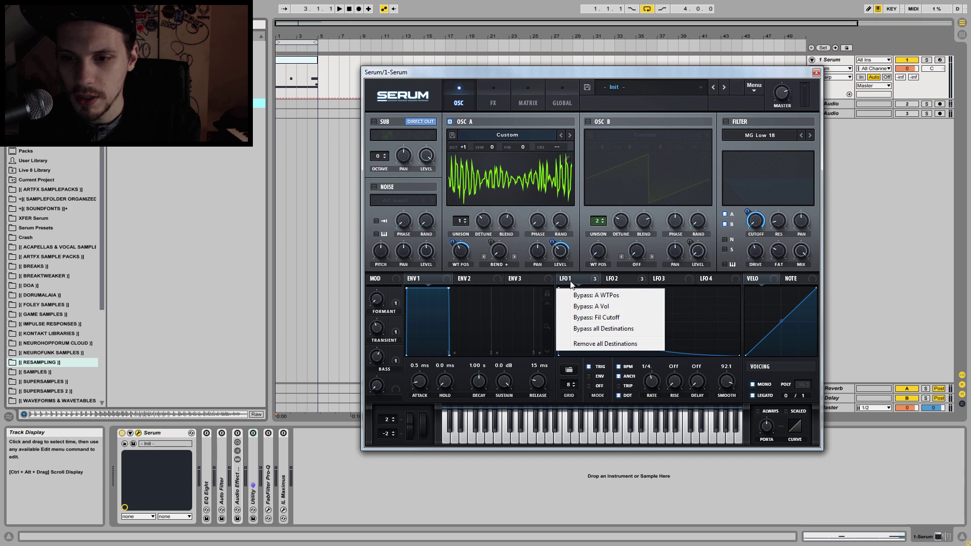
left_click(587, 330)
left_click(615, 282)
right_click(616, 282)
left_click(636, 330)
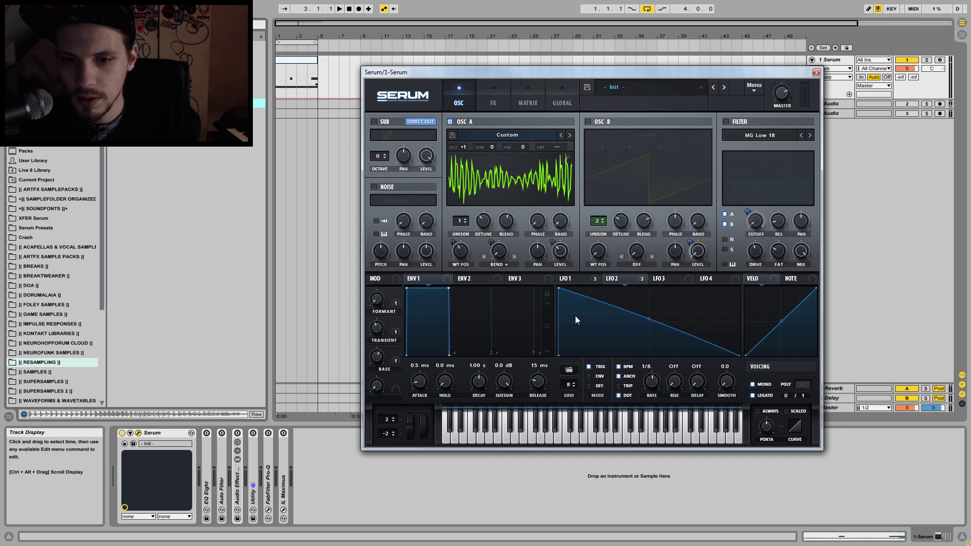
left_click(569, 282)
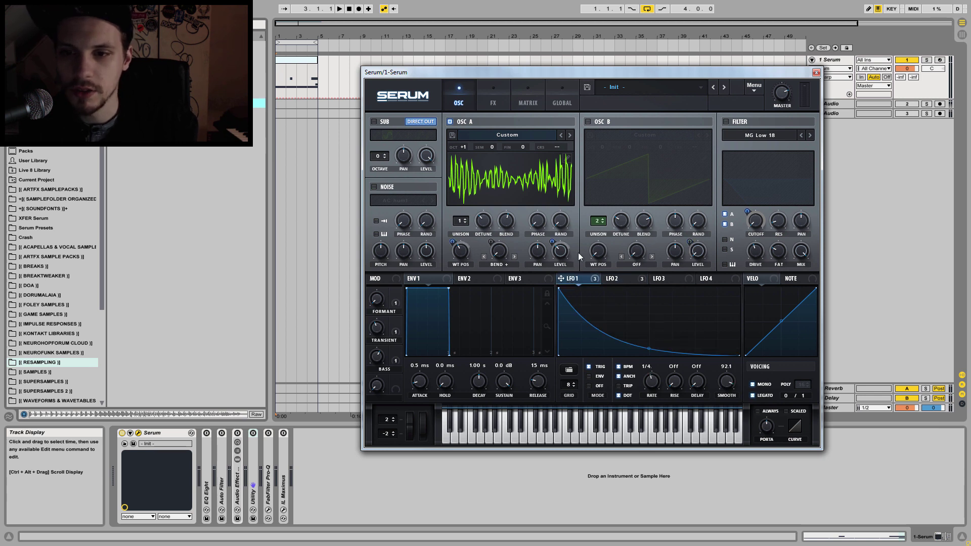
Play the MIDI clip and sweep oscillator A's wavetable position to audition the frames
key("space")
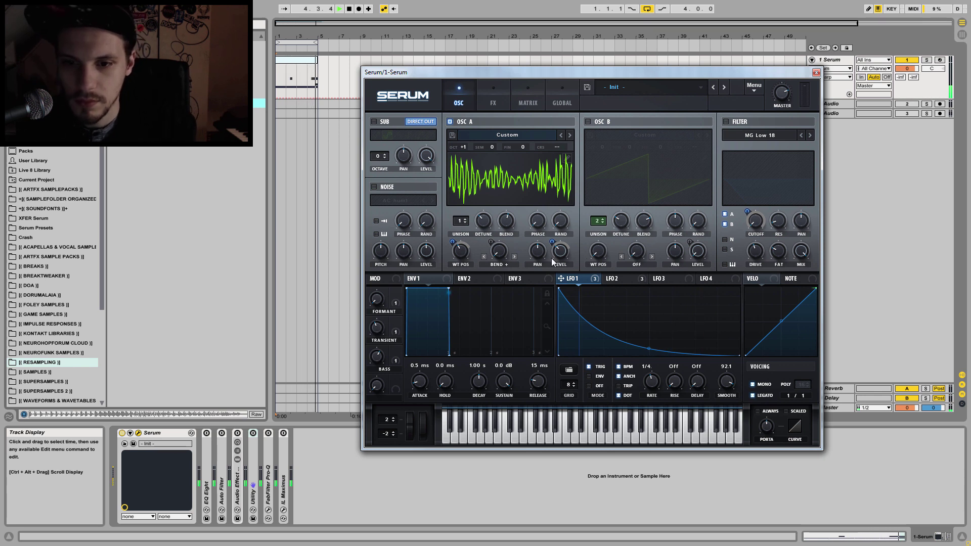
right_click(466, 255)
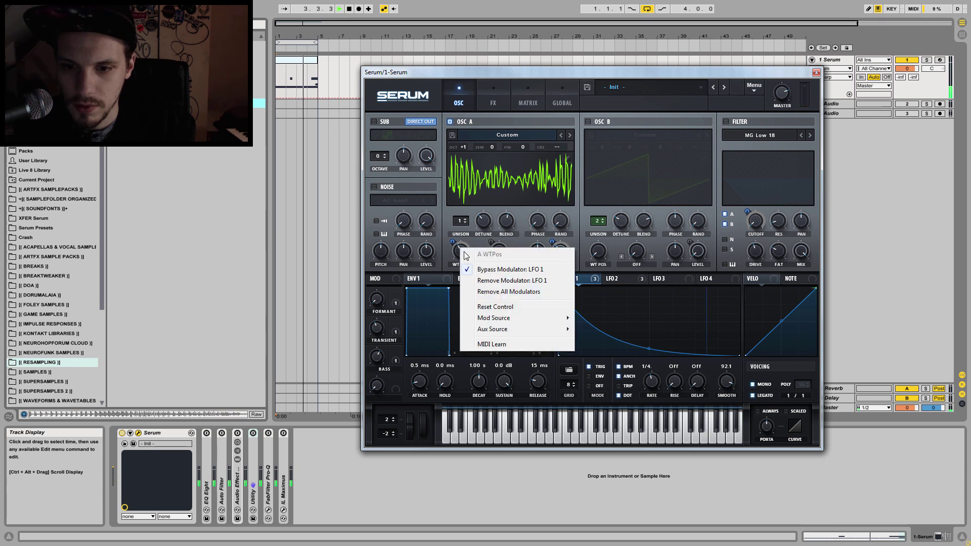
mouse_move(495, 324)
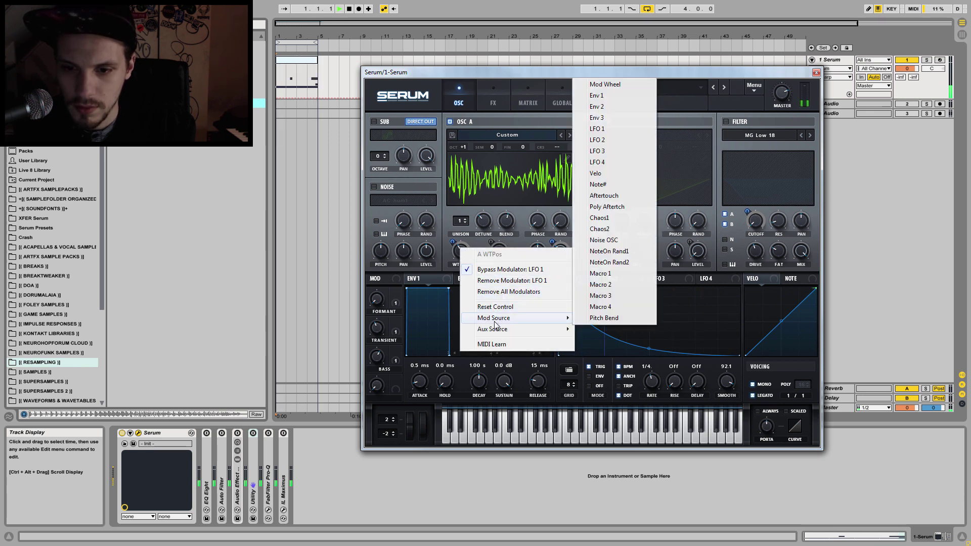
left_click(452, 254)
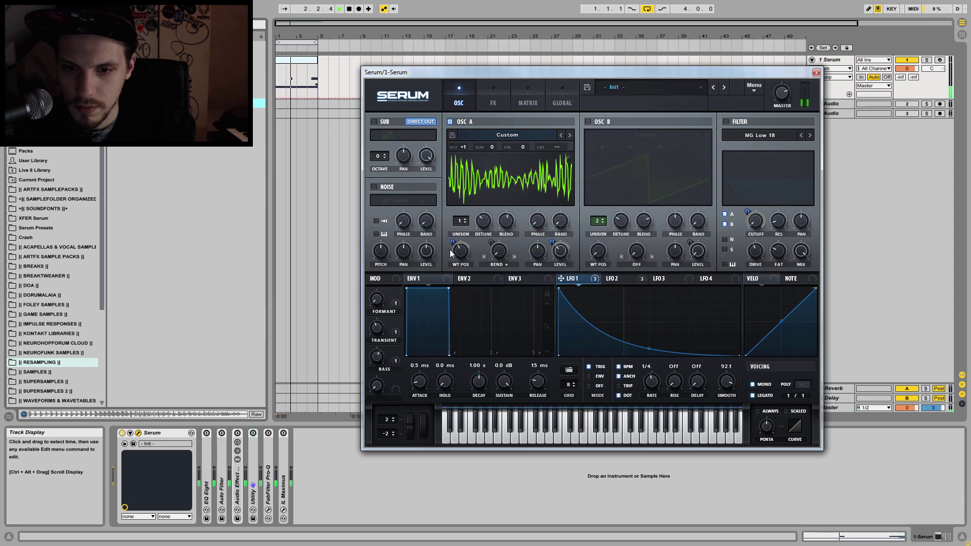
left_click_drag(458, 258, 431, 212)
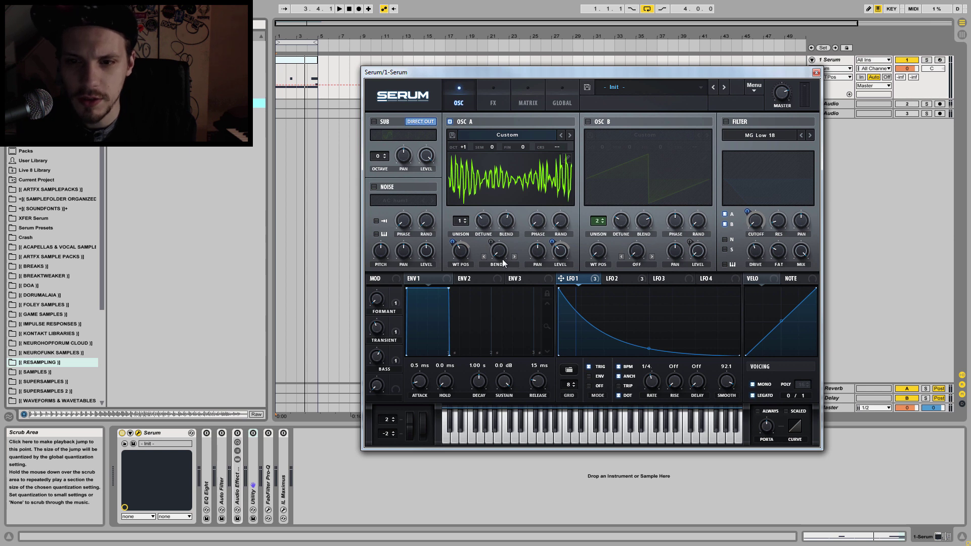
Raise oscillator A's Bend + amount and audition the clip while turning the Formant macro
left_click_drag(504, 255, 499, 118)
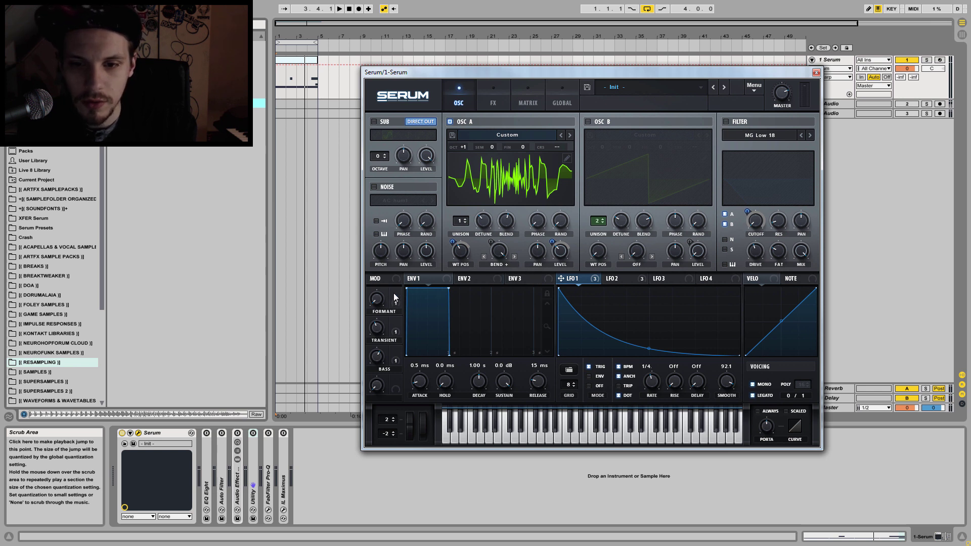
key("space")
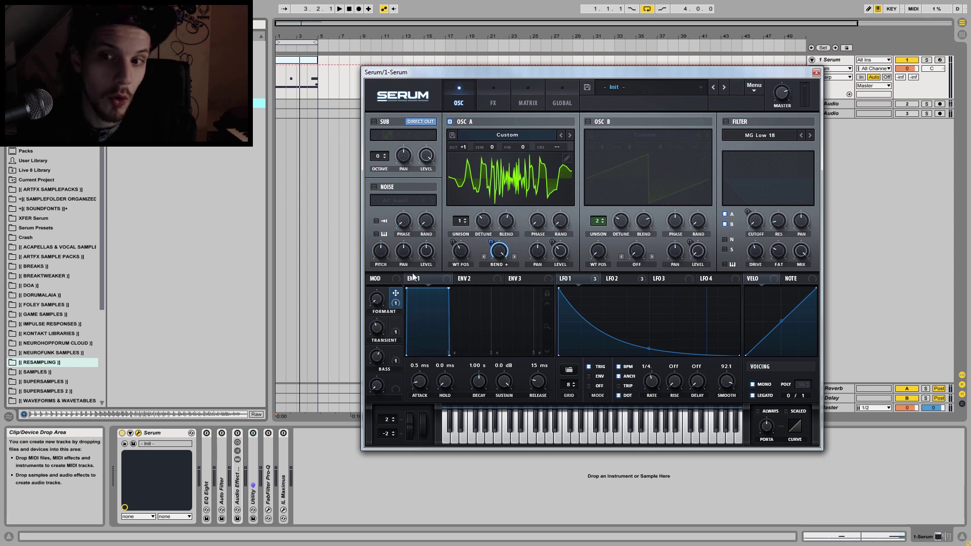
key("space")
left_click_drag(376, 286, 301, 243)
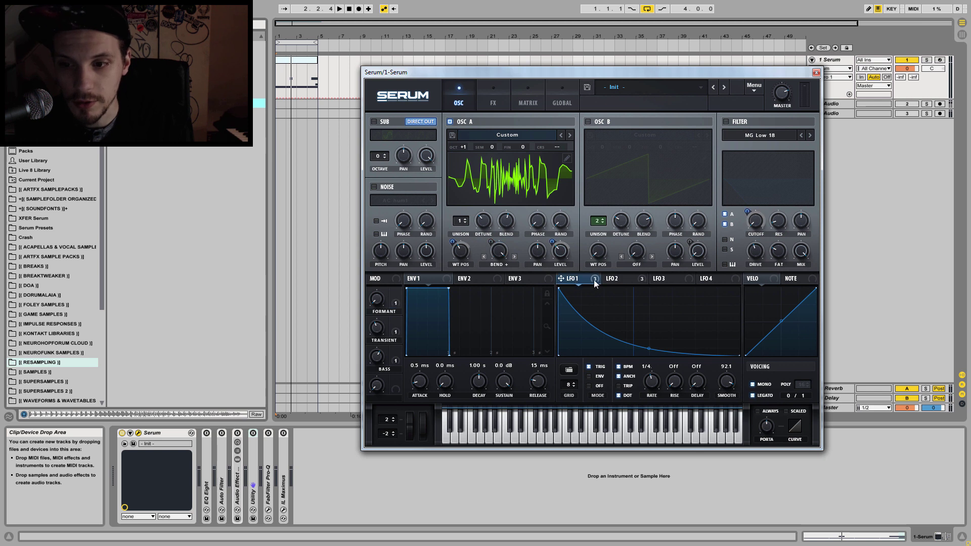
Compare the curves, rates and modulation destinations of LFO 1 and LFO 2
left_click(619, 280)
left_click(579, 280)
left_click(622, 282)
left_click(571, 282)
left_click(608, 283)
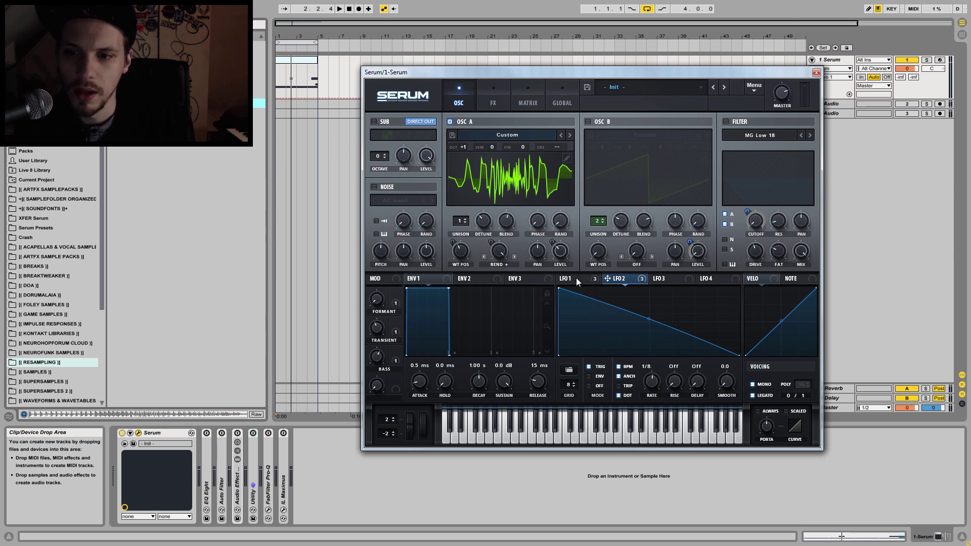
left_click(576, 277)
left_click(615, 278)
left_click(567, 280)
left_click(614, 281)
left_click(580, 279)
left_click(615, 278)
left_click(587, 278)
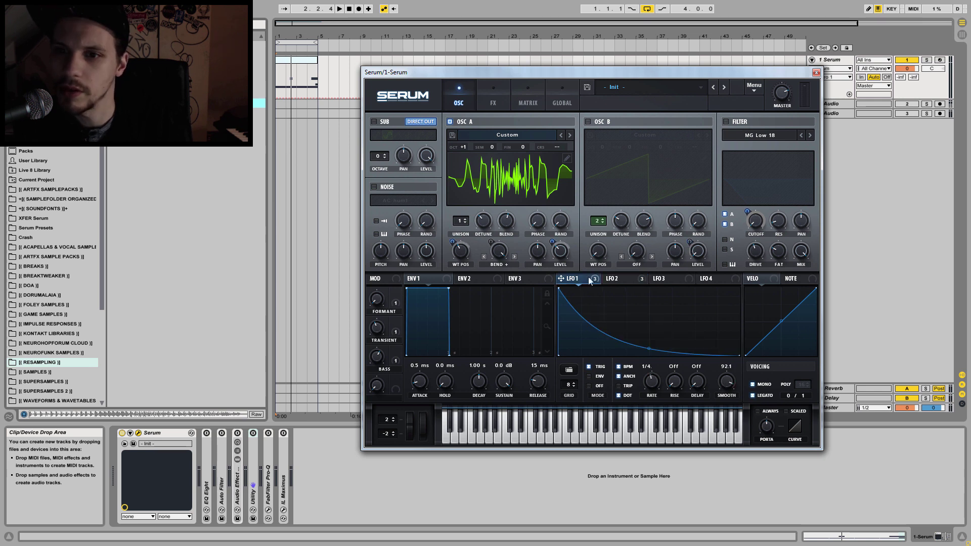
left_click(617, 282)
left_click(575, 280)
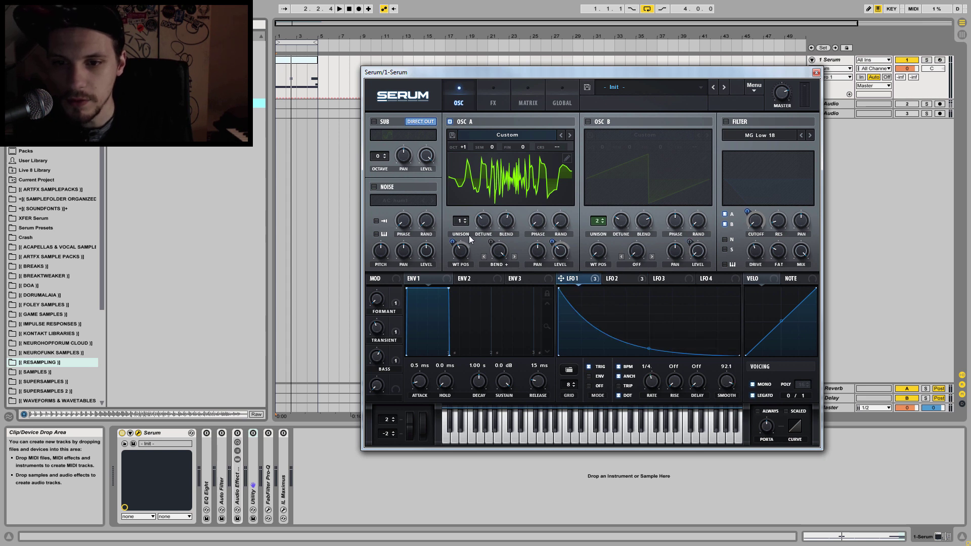
Re-enable LFO 1's modulation of oscillator A's wavetable position and audition the clip
right_click(460, 258)
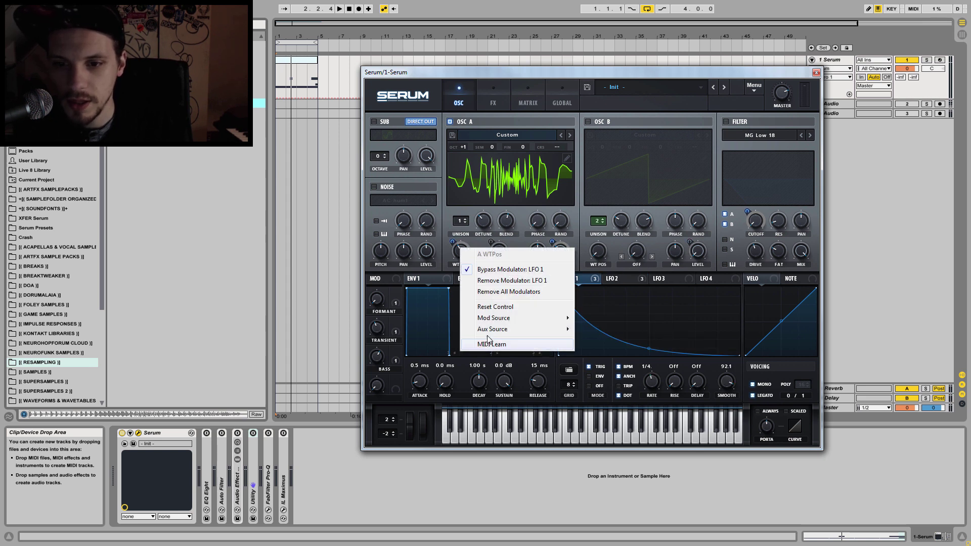
left_click(523, 271)
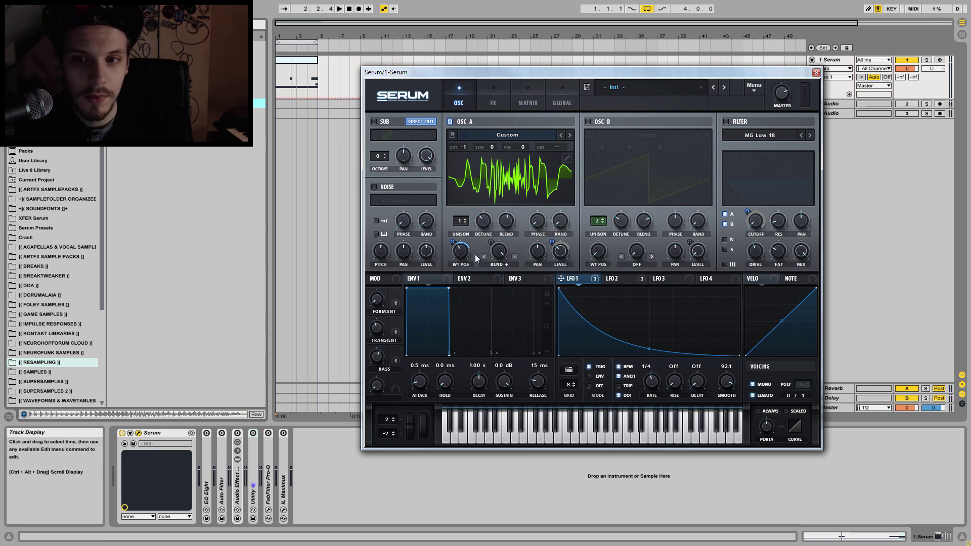
key("space")
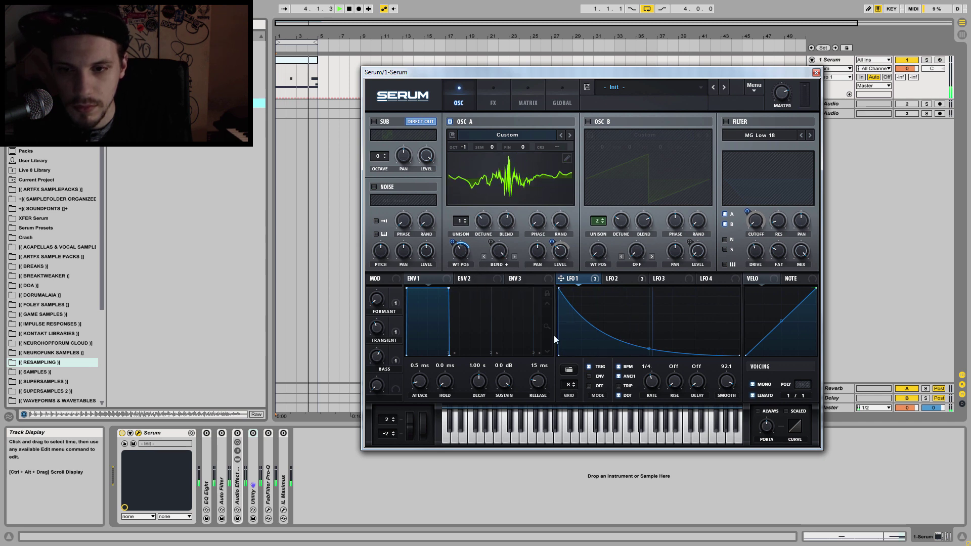
key("space")
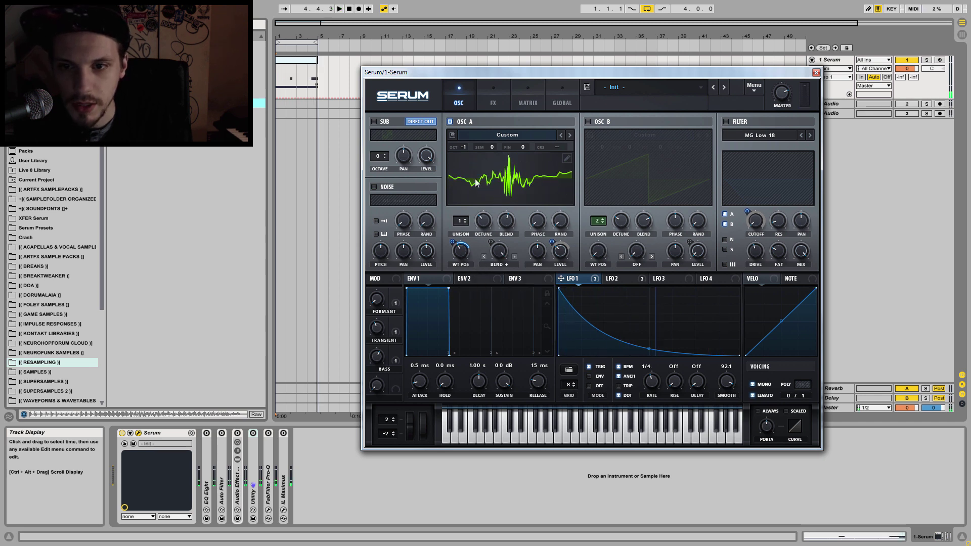
Show oscillator A's wavetable in 3D, set its unison to 2 voices and audition the clip
left_click(520, 196)
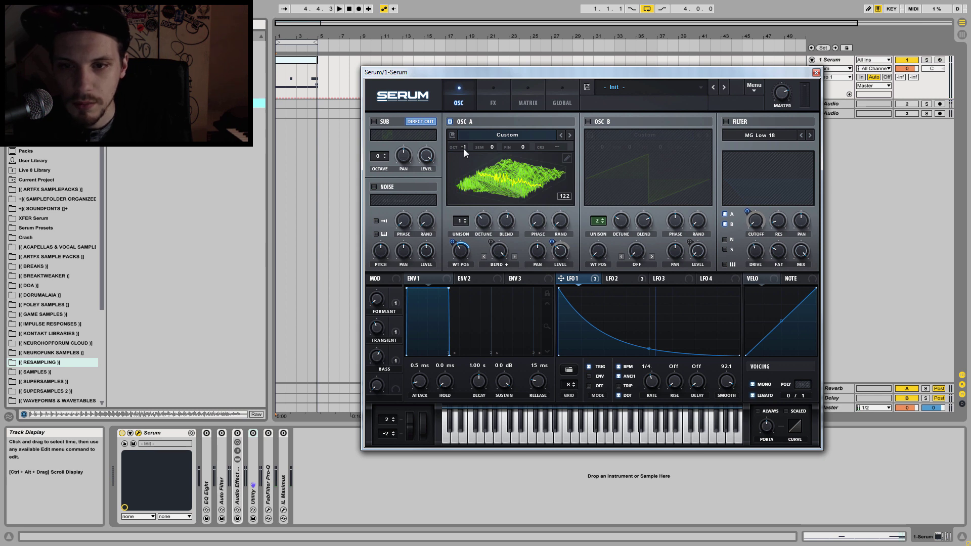
left_click(464, 219)
key("space")
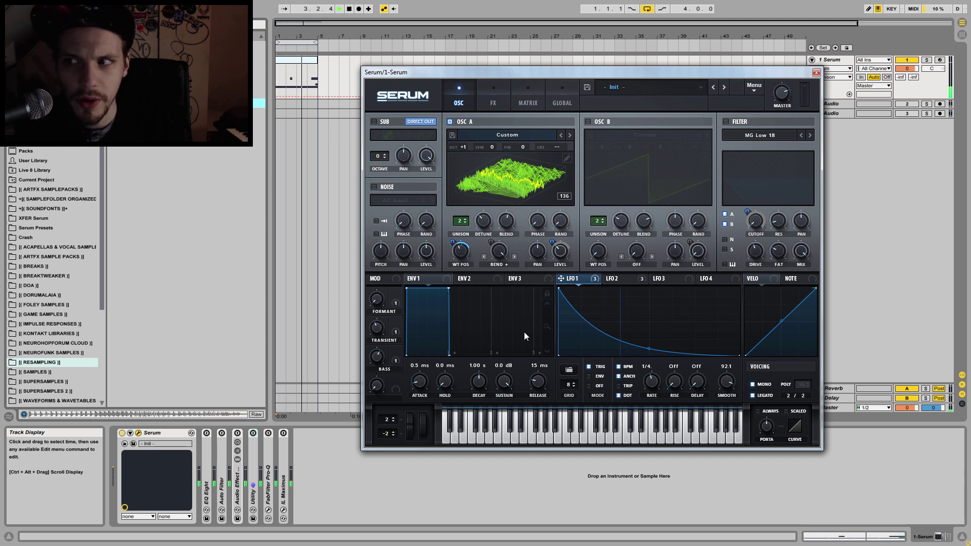
key("space")
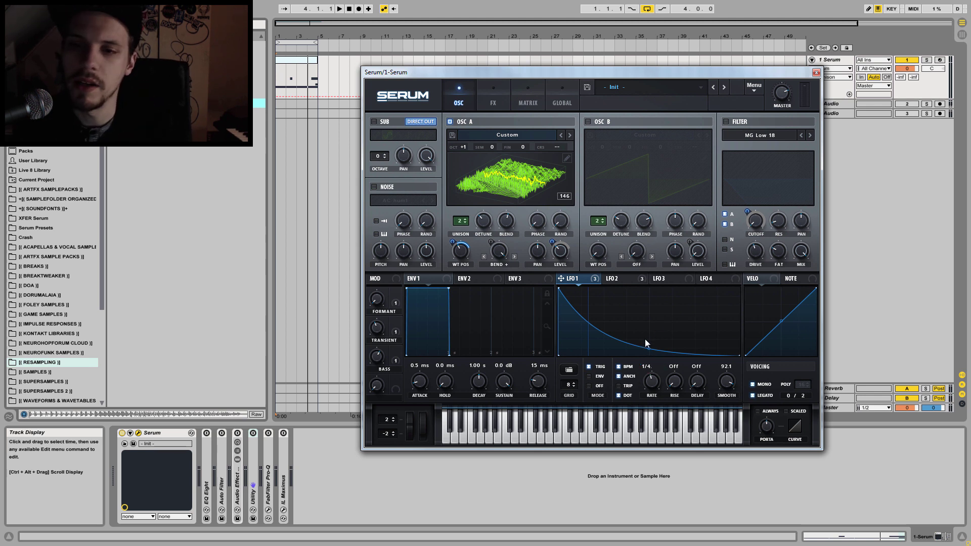
Open the Serum track's MIDI clip and examine its overlapping notes alongside Serum's mono, legato and portamento settings
left_click(299, 62)
double_click(299, 64)
left_click_drag(647, 70, 668, 8)
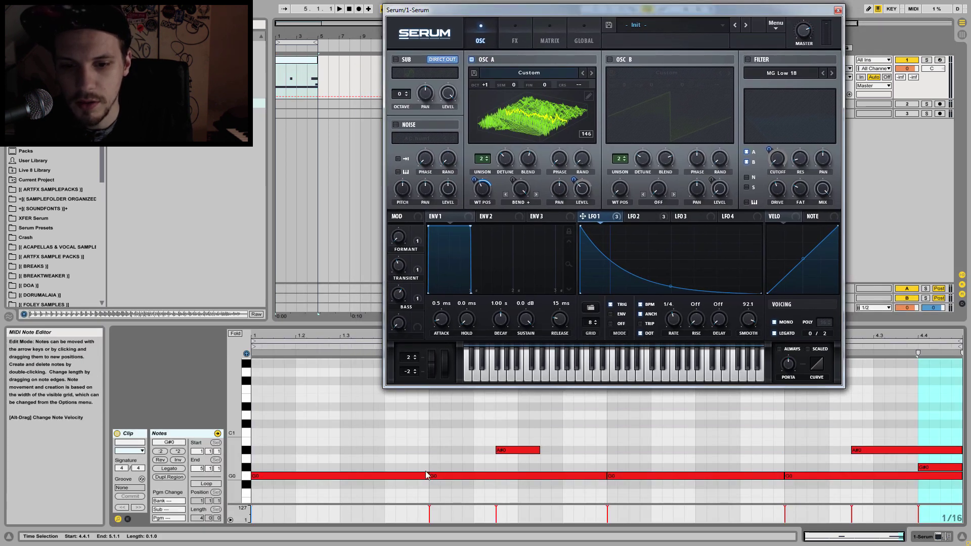
left_click_drag(445, 12, 312, 7)
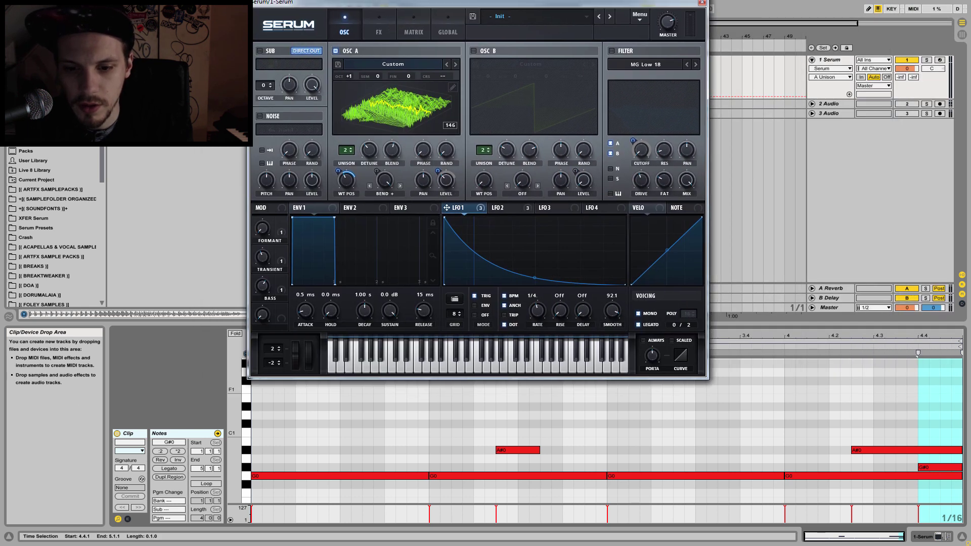
left_click(407, 476)
left_click_drag(439, 488, 511, 412)
left_click_drag(650, 489, 686, 444)
left_click_drag(845, 488, 925, 414)
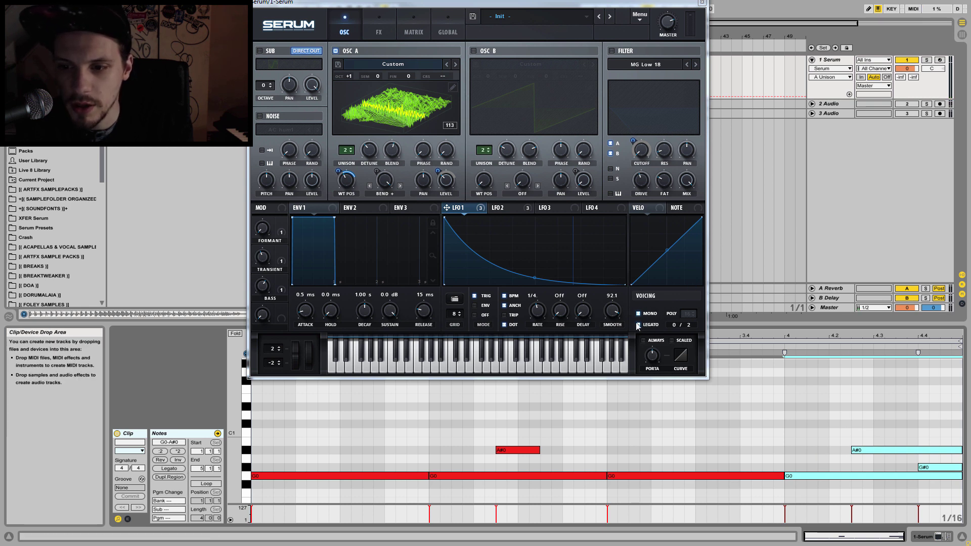
left_click(653, 363)
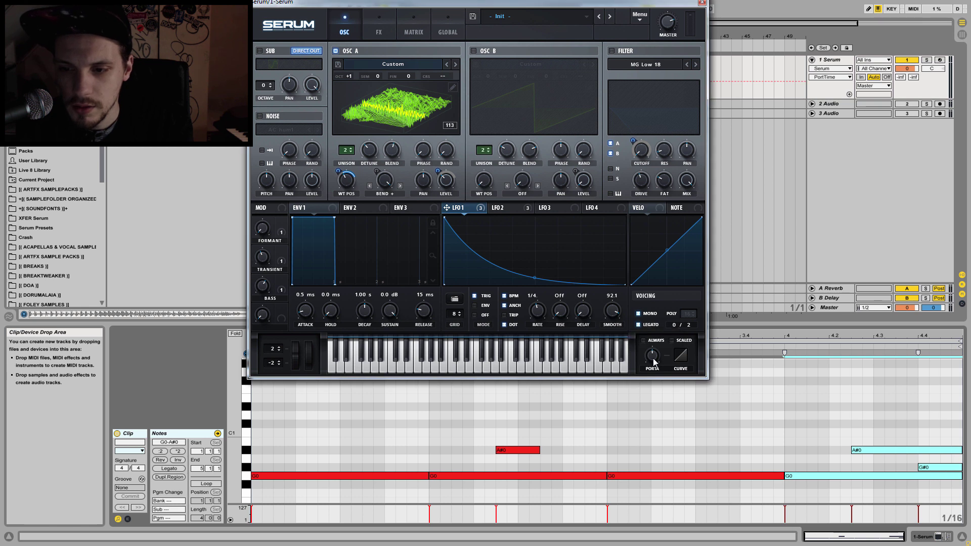
Return from the clip's notes to the track's device chain and reopen the Serum plugin window
left_click(703, 2)
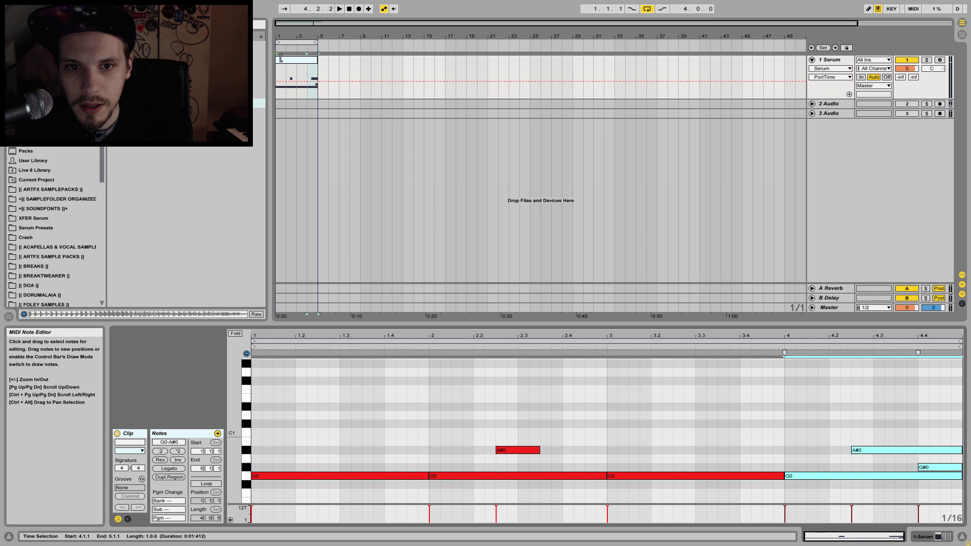
left_click(575, 272)
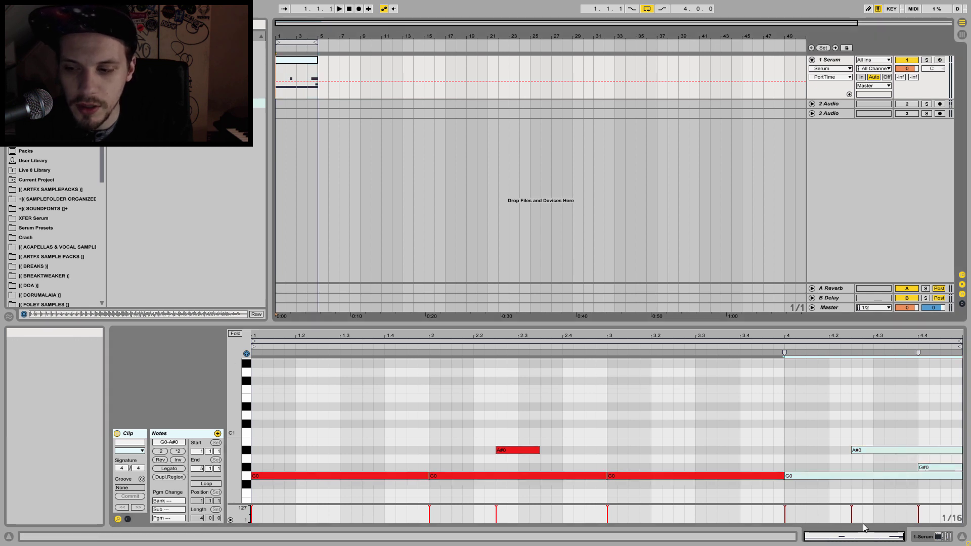
key("shift+Tab")
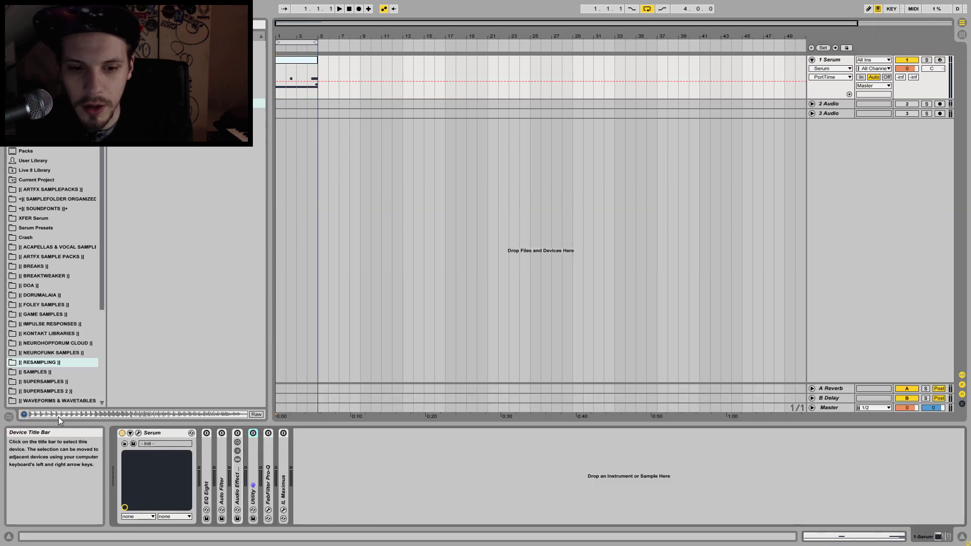
left_click(139, 433)
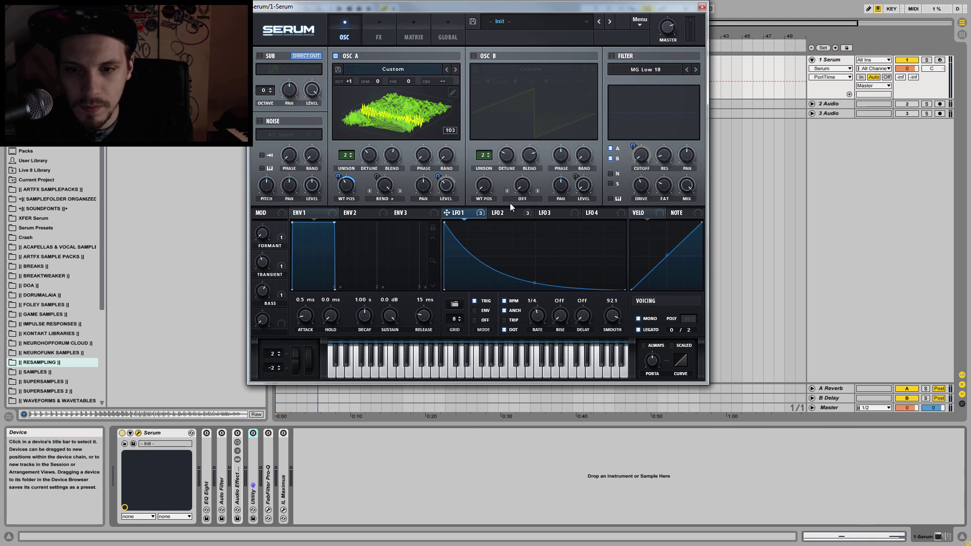
Re-enable LFO 1's modulation of oscillator A's level and check LFO 2's curve against LFO 1's
right_click(446, 189)
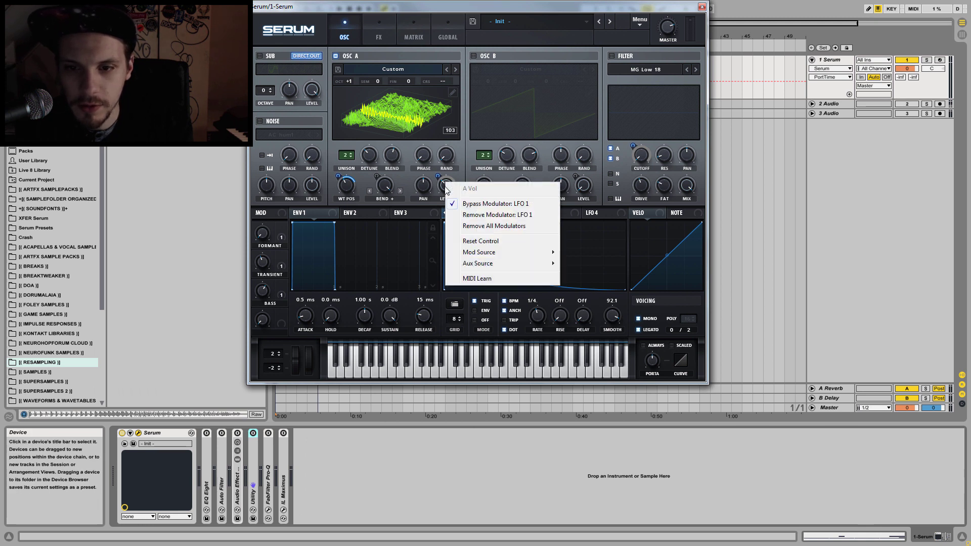
left_click(484, 204)
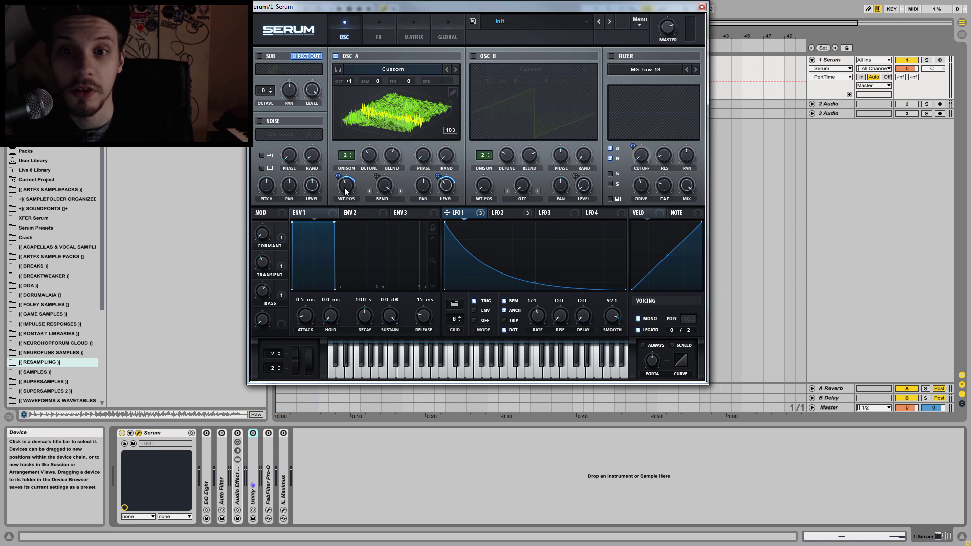
mouse_move(344, 188)
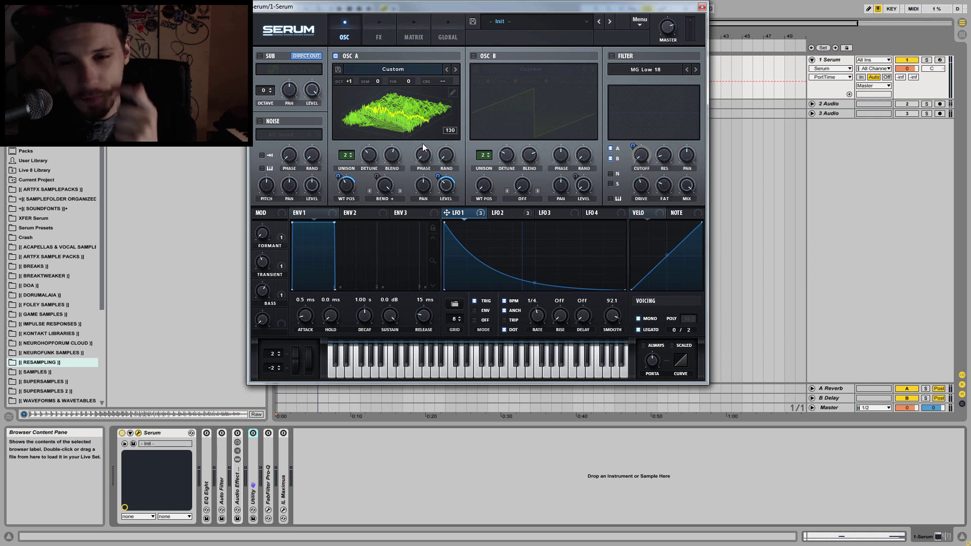
left_click(492, 213)
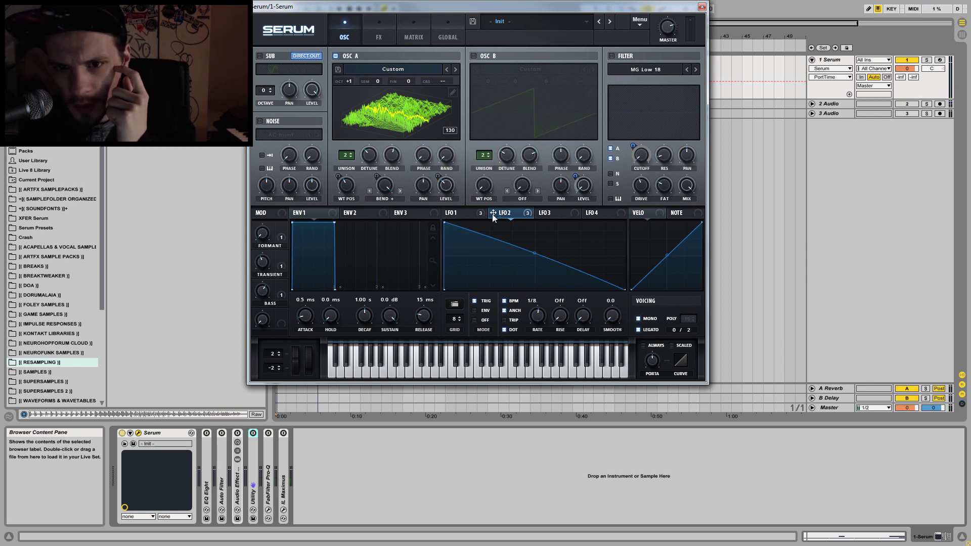
left_click(464, 214)
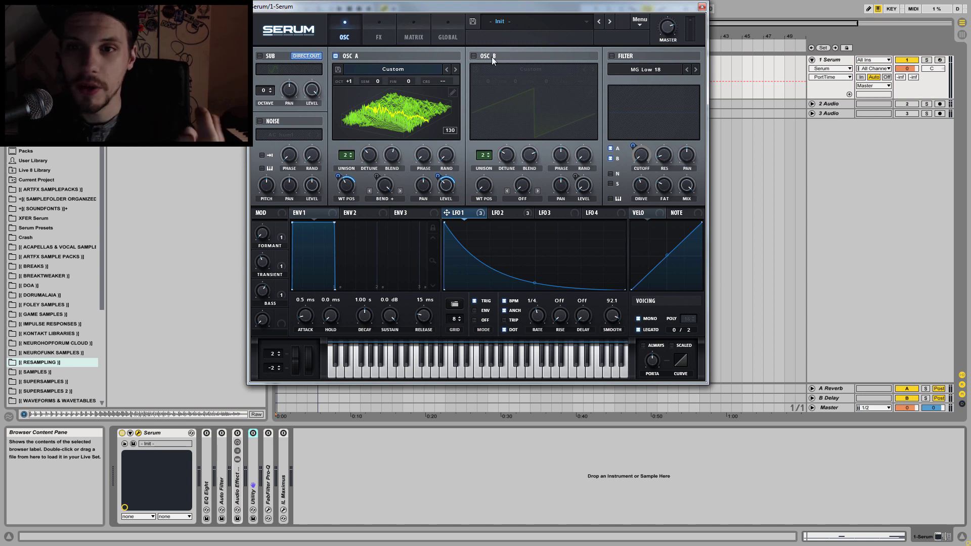
Turn on oscillator B's saw wave and audition the clip with it switched off and on
left_click(474, 56)
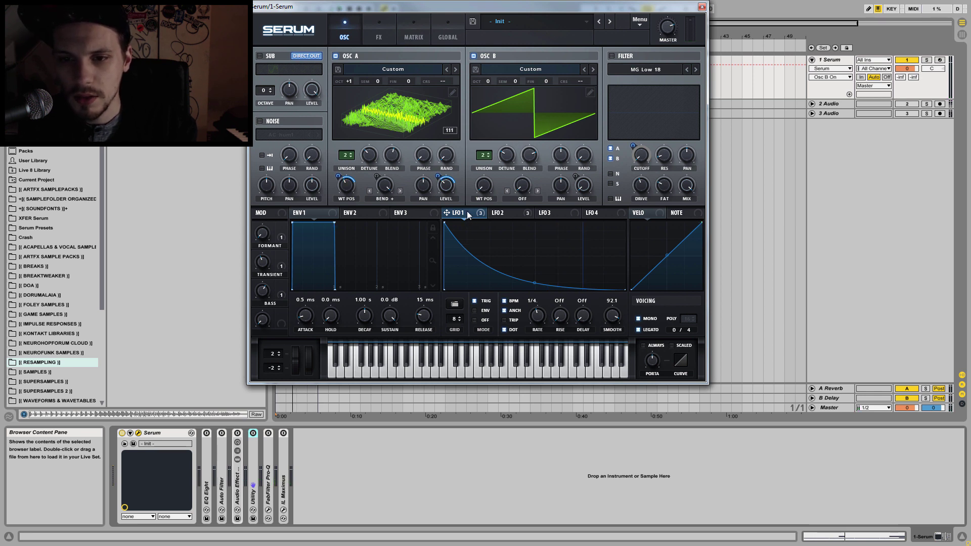
left_click(500, 214)
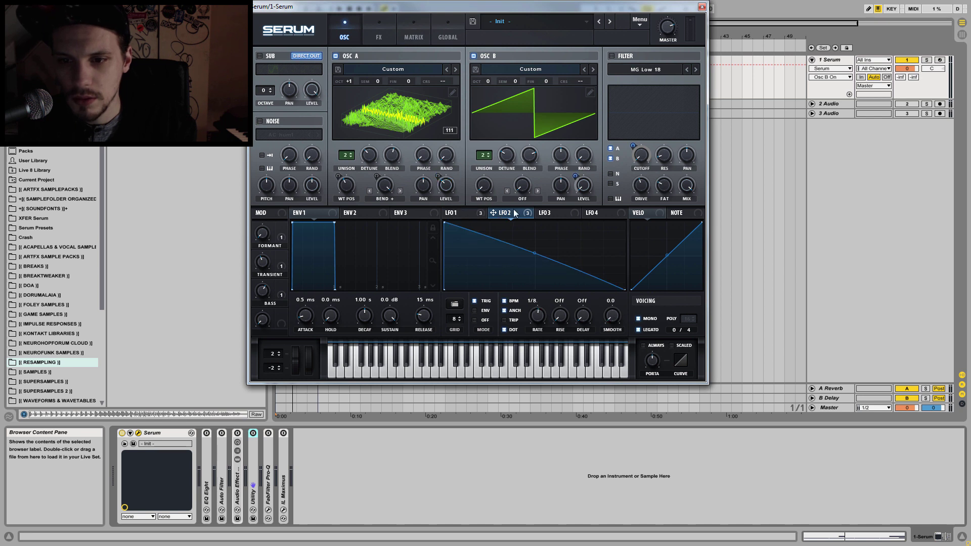
left_click(463, 214)
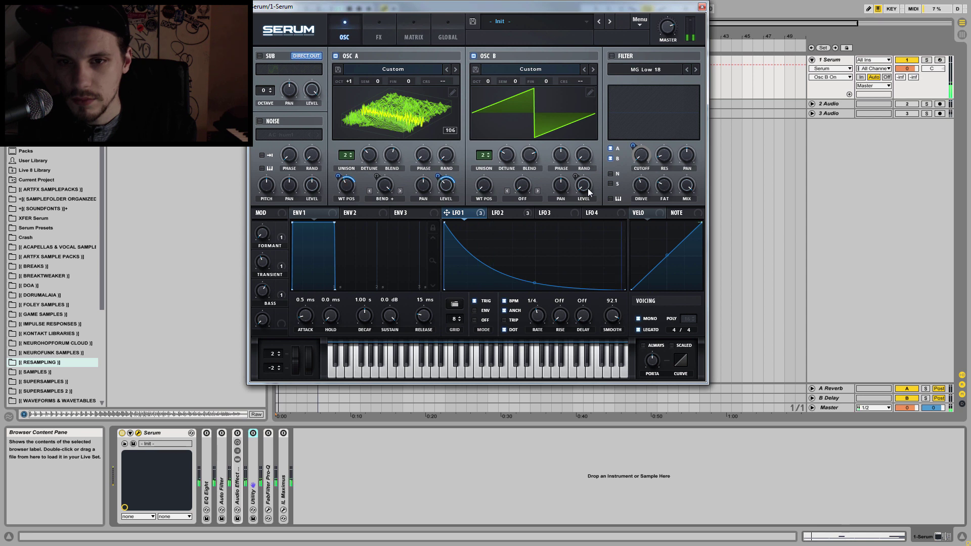
left_click(474, 56)
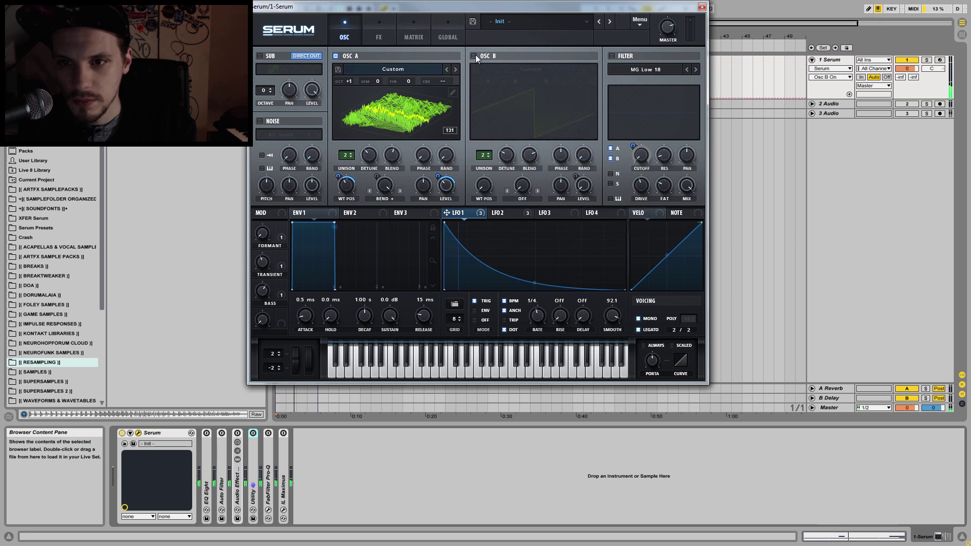
left_click(475, 57)
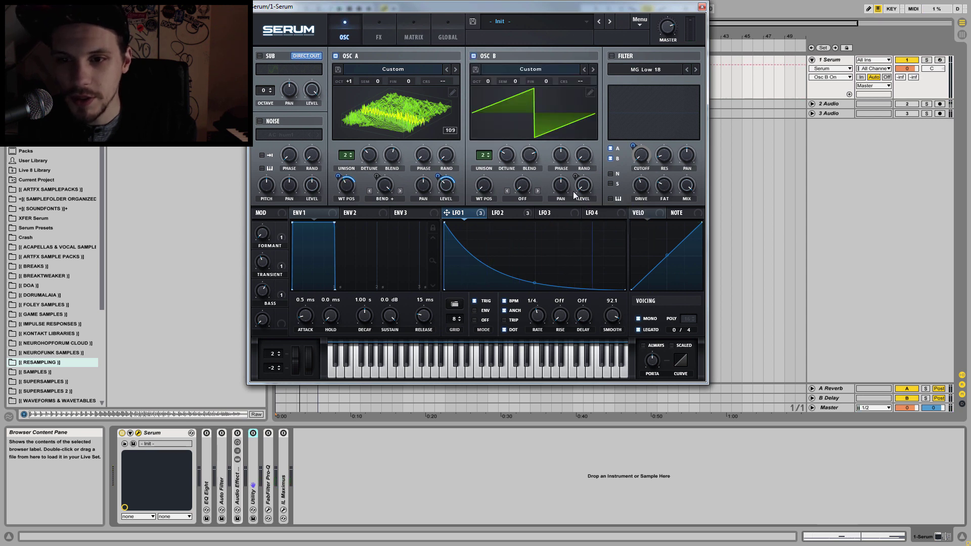
Re-enable LFO 2's modulation of oscillator B's level and audition the clip
left_click(503, 214)
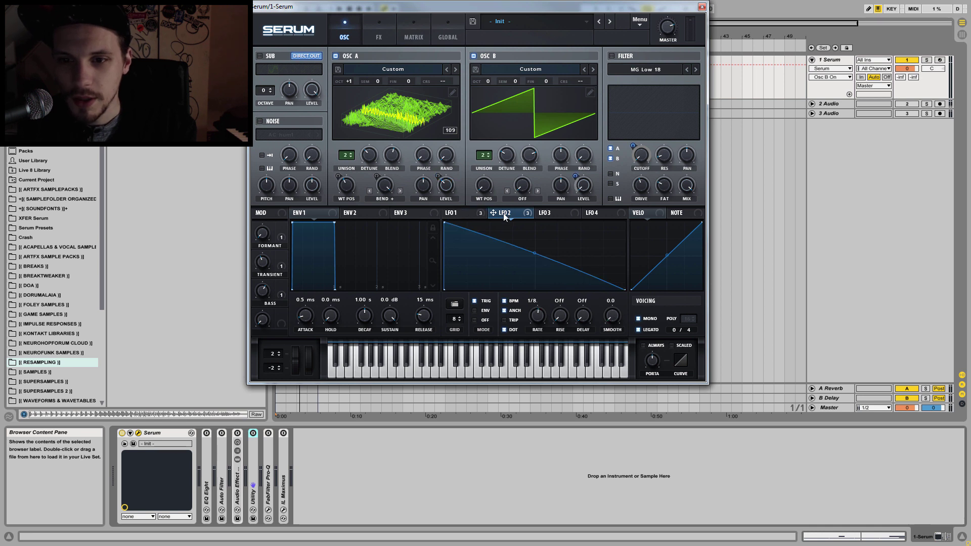
right_click(503, 214)
left_click(525, 230)
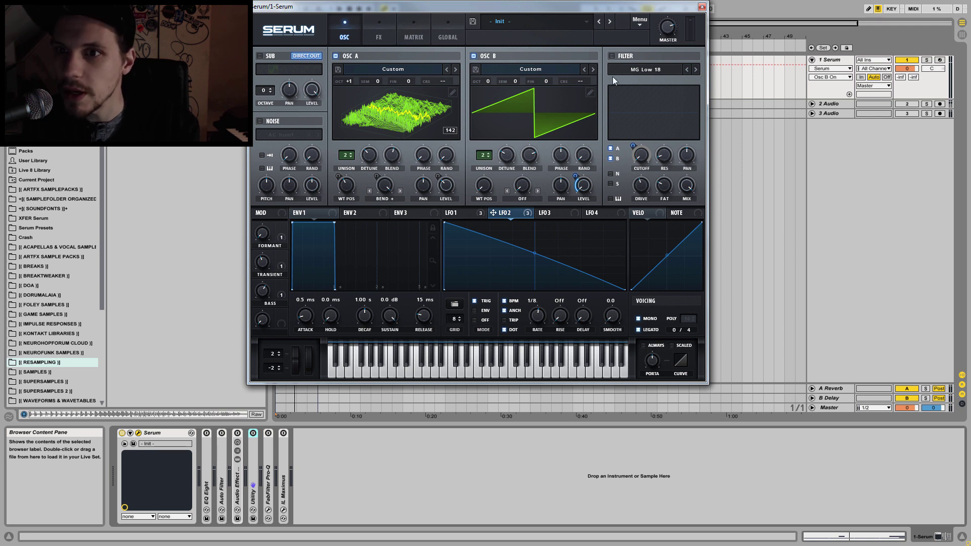
key("space")
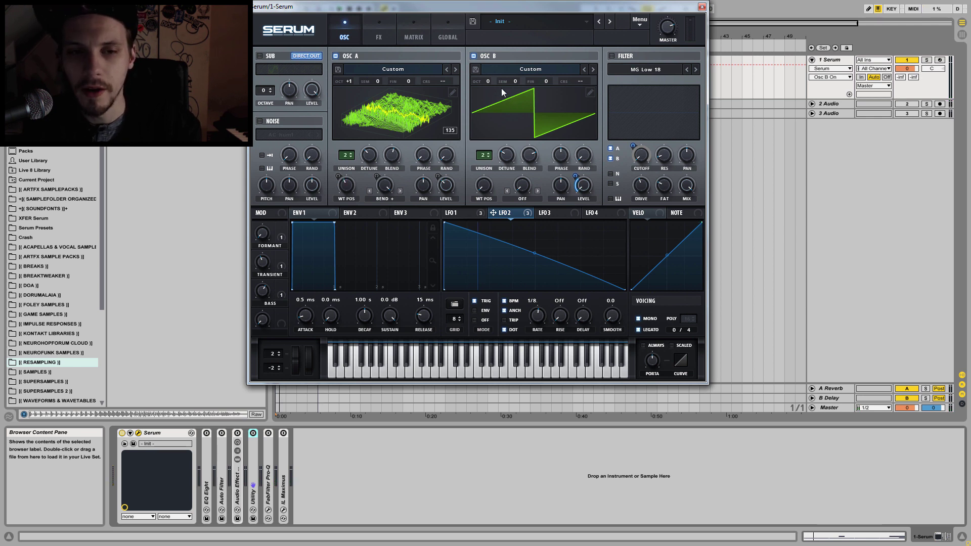
Turn on the sub oscillator and audition its first waveform against the second, keeping the second
left_click(259, 56)
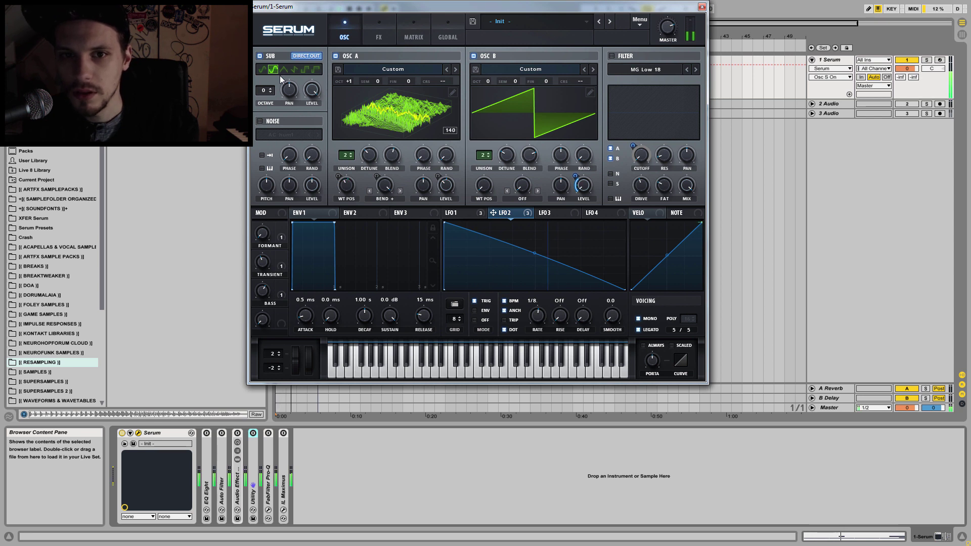
left_click(266, 68)
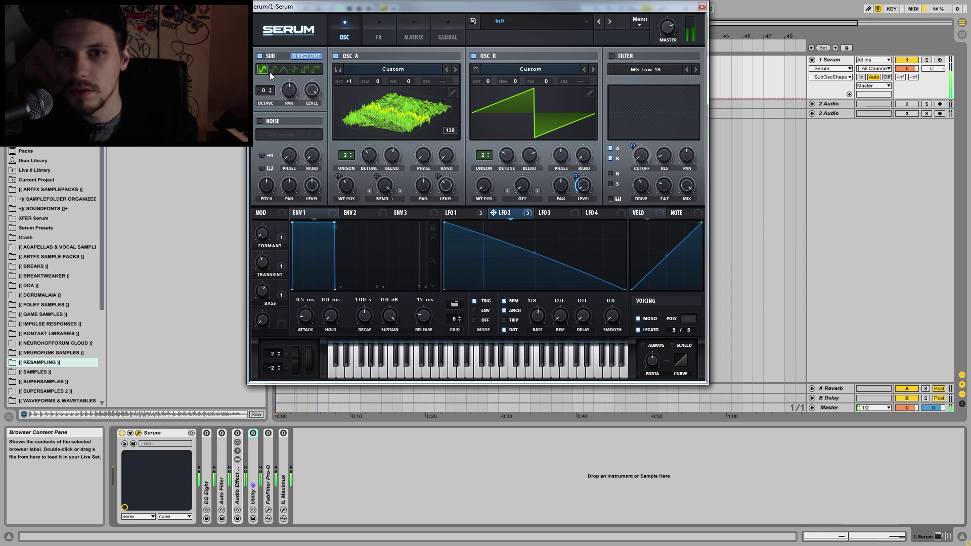
left_click(272, 71)
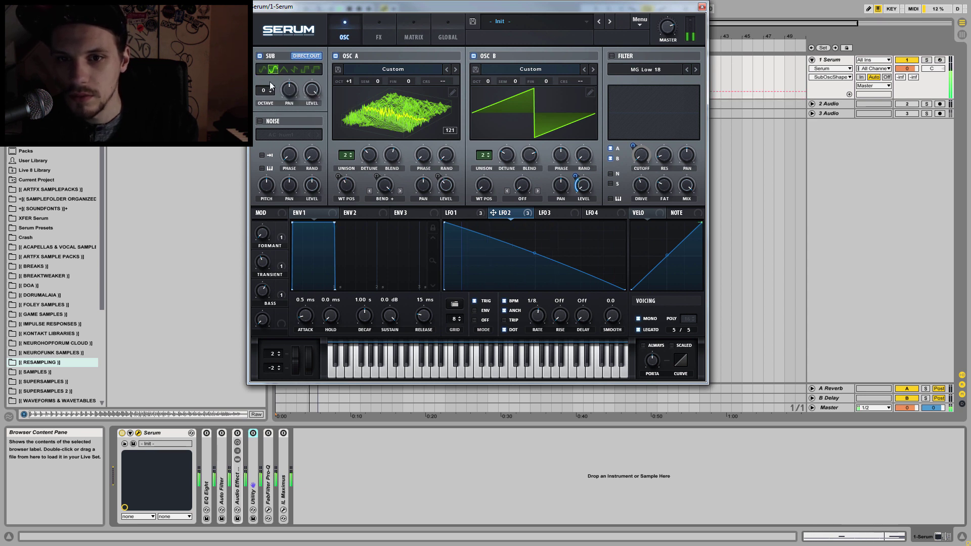
Turn on the MG Low 18 filter and compare the curves of LFO 1 and LFO 2
left_click(620, 58)
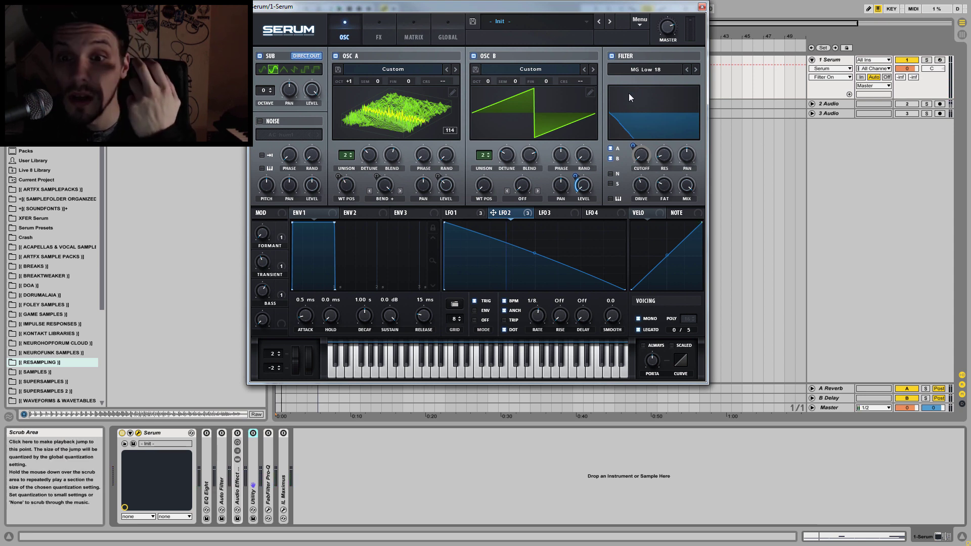
left_click(462, 215)
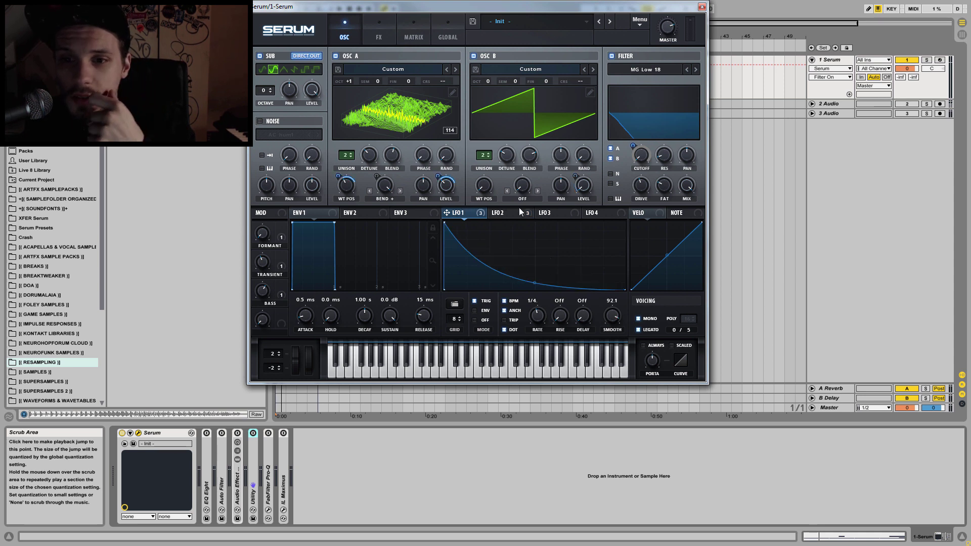
left_click(506, 211)
left_click(466, 213)
left_click(504, 212)
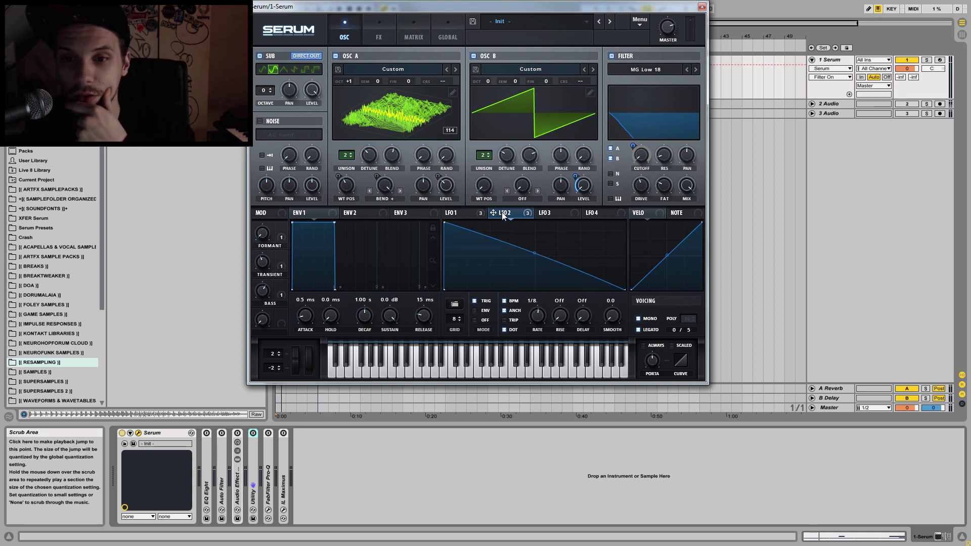
left_click(468, 213)
left_click(499, 212)
left_click(465, 212)
left_click(499, 213)
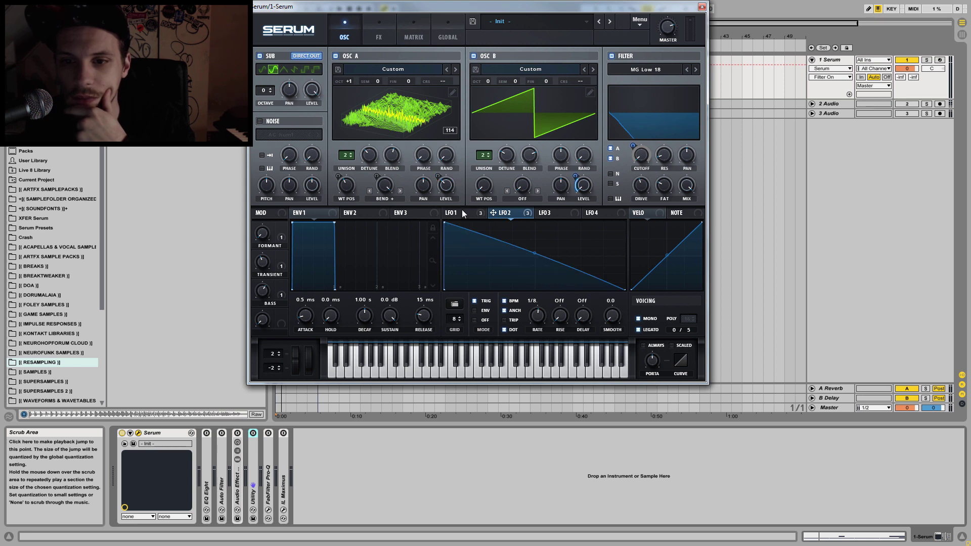
left_click(463, 213)
left_click(494, 211)
left_click(463, 212)
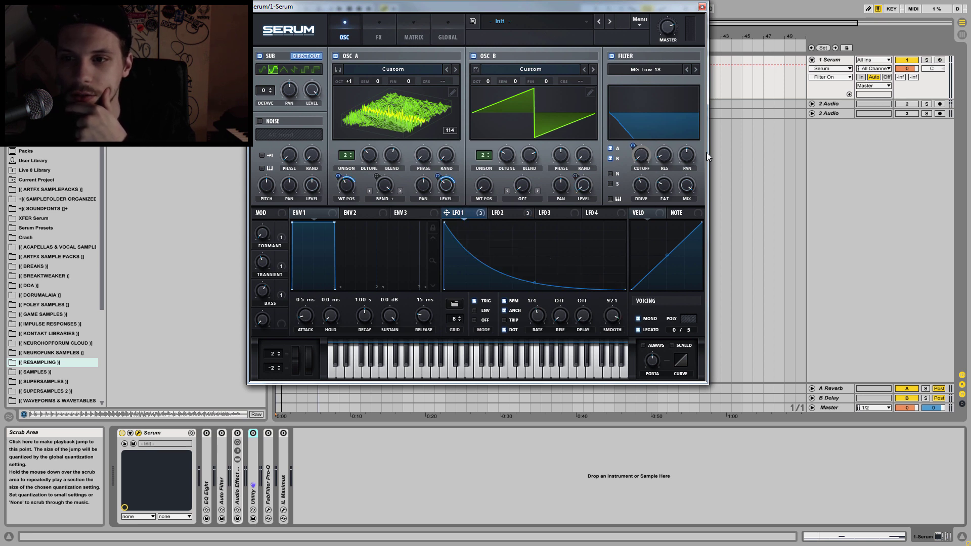
Re-enable the LFO 1 and LFO 2 modulations of the filter cutoff
right_click(644, 159)
left_click(660, 173)
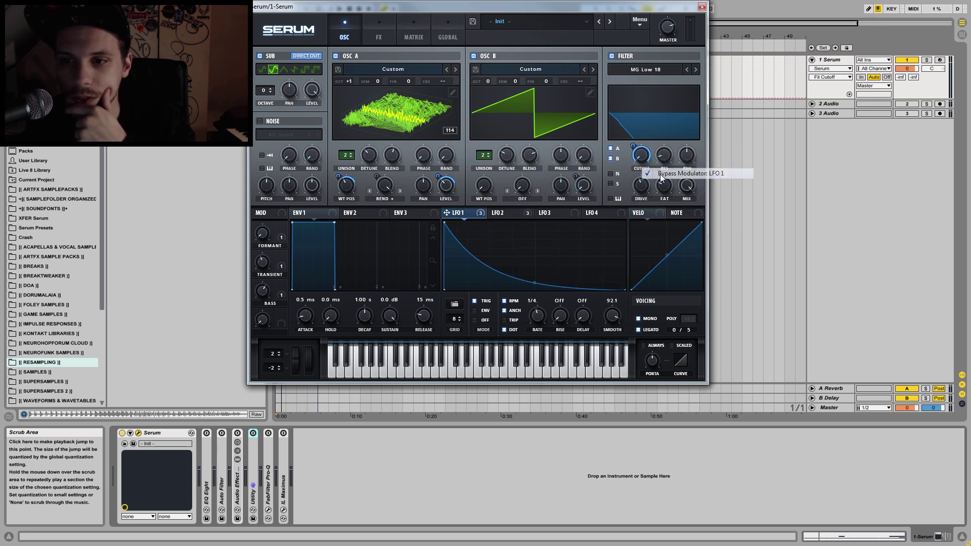
left_click(501, 211)
right_click(642, 151)
left_click(663, 173)
Compare LFO 1's curve and rate with those of LFO 2
left_click(467, 215)
left_click(514, 212)
left_click(463, 212)
left_click(505, 211)
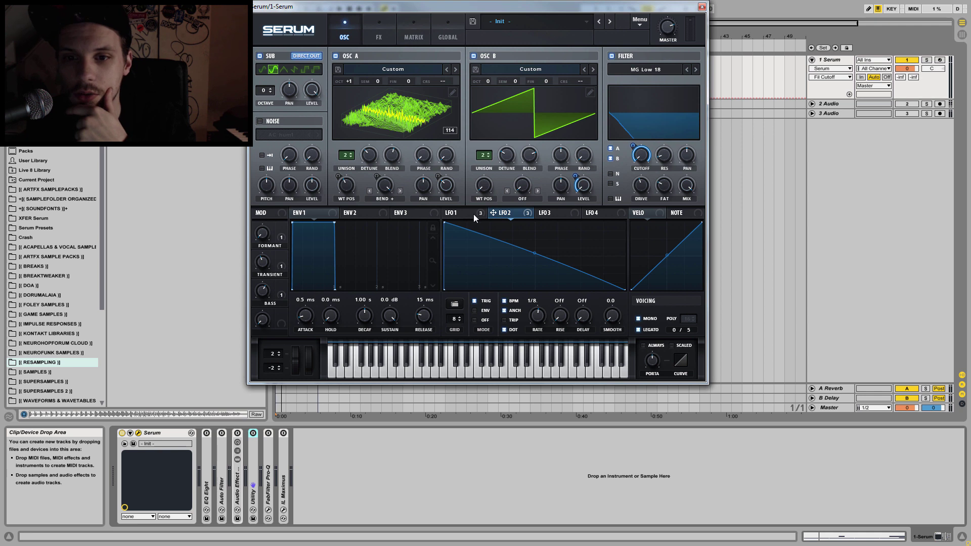
left_click(473, 214)
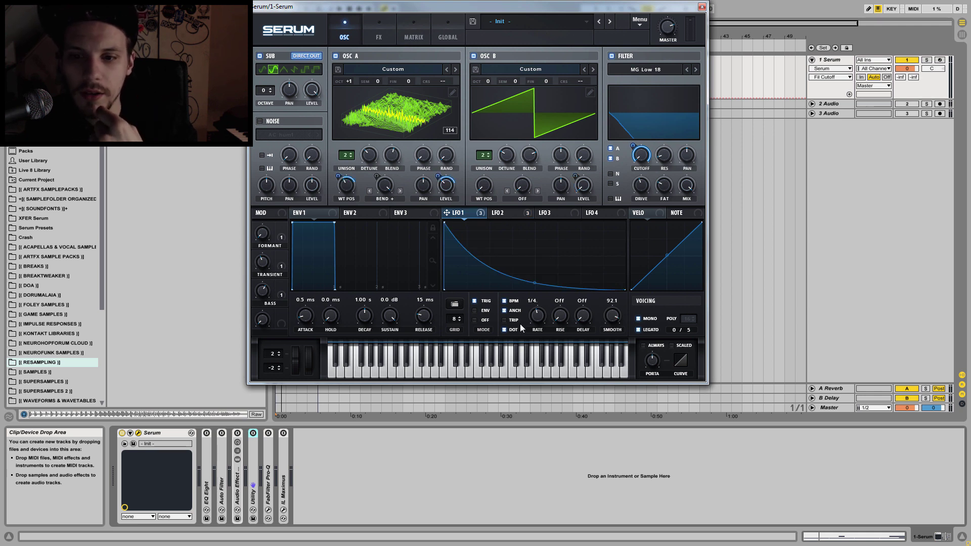
left_click(505, 213)
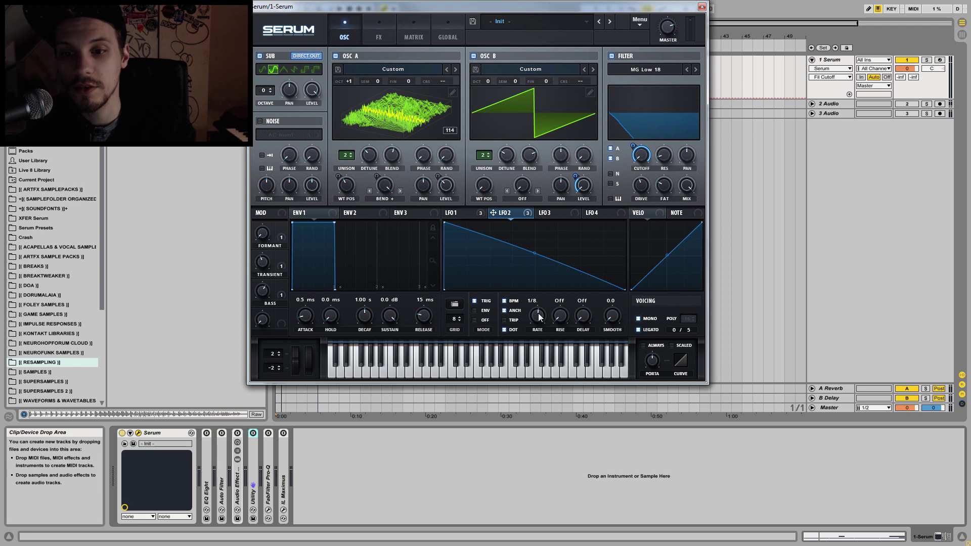
left_click(461, 215)
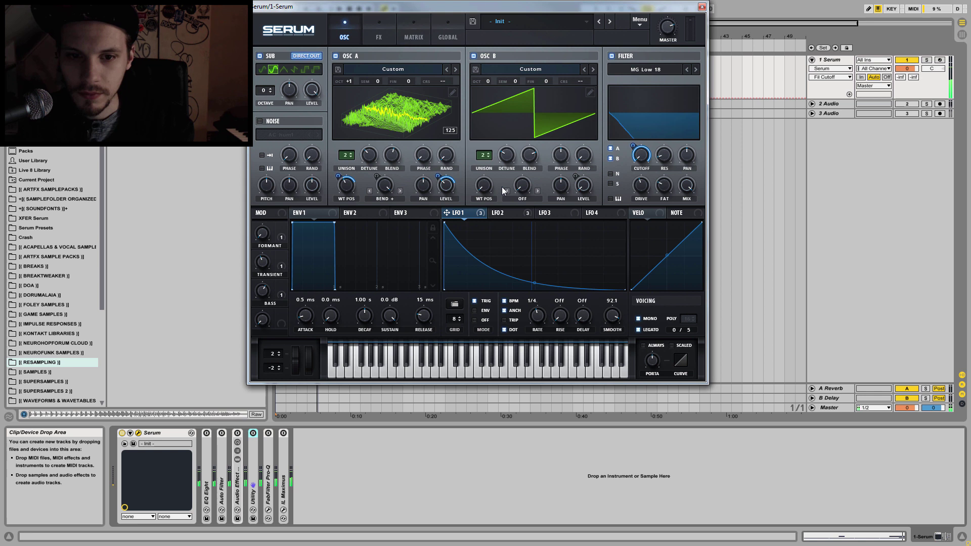
left_click(498, 214)
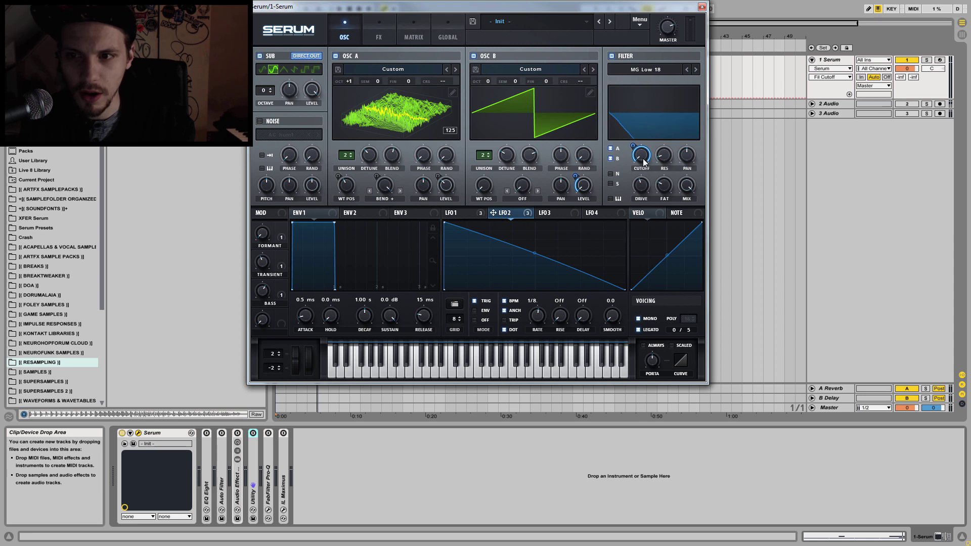
Recheck both LFO curves and examine the filter cutoff's modulation amounts and auxiliary macro sources in the modulation matrix
mouse_move(650, 162)
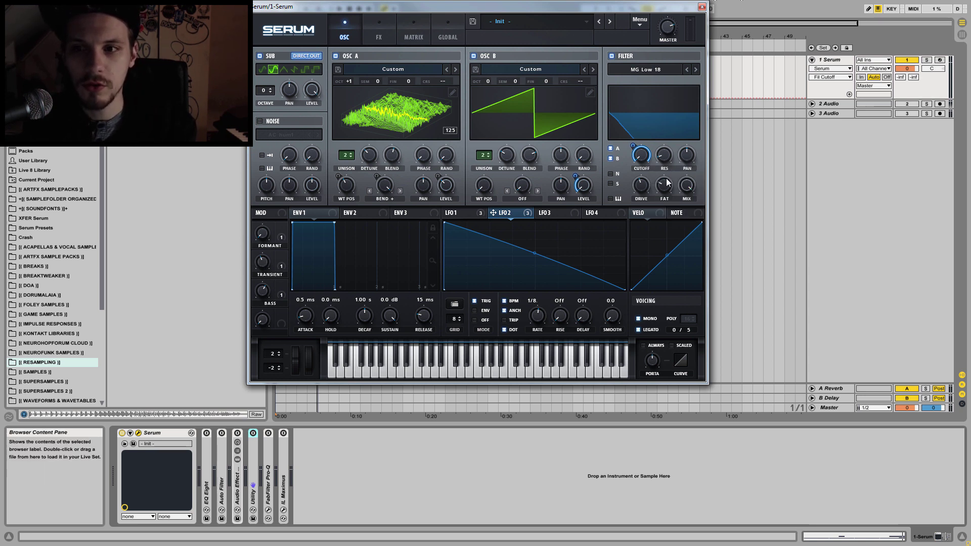
mouse_move(630, 177)
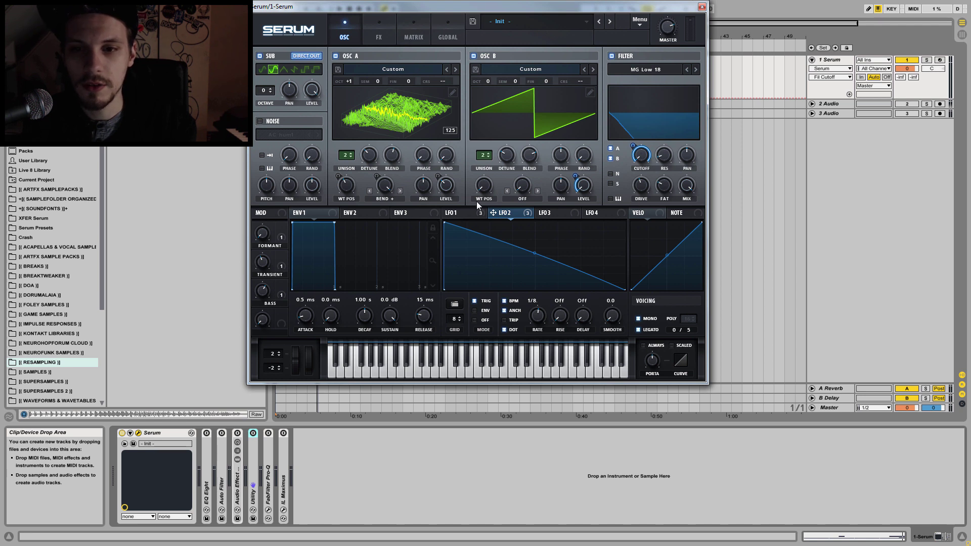
left_click(468, 211)
left_click(498, 211)
left_click(471, 213)
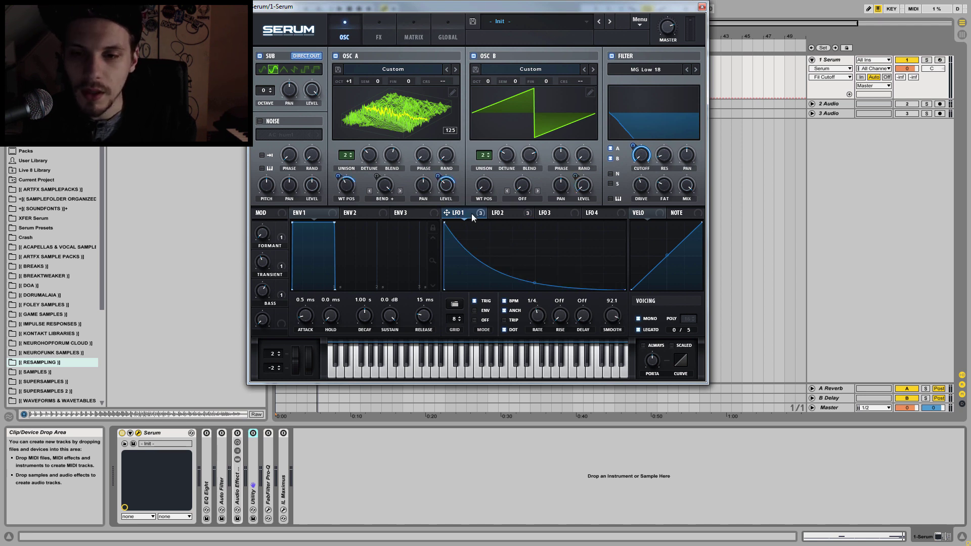
left_click(505, 214)
left_click(479, 215)
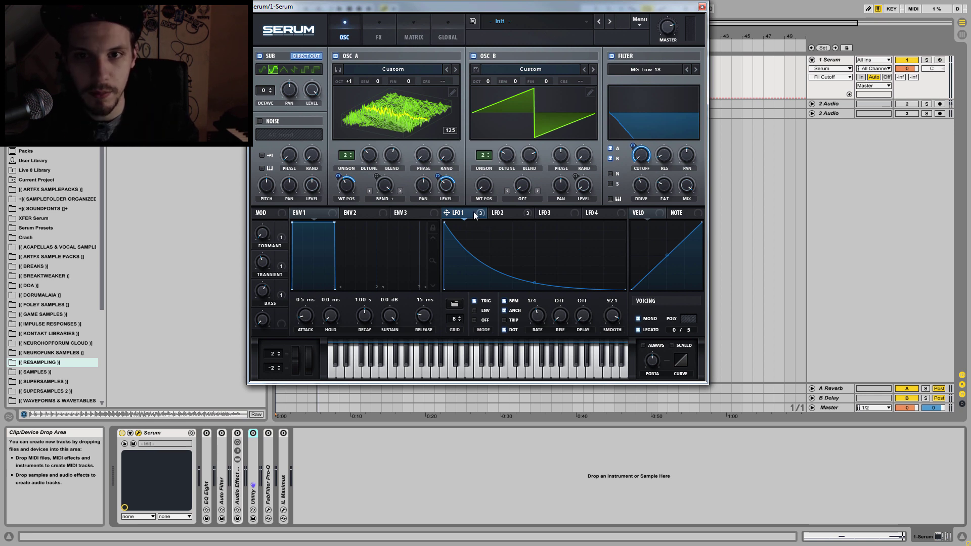
mouse_move(475, 215)
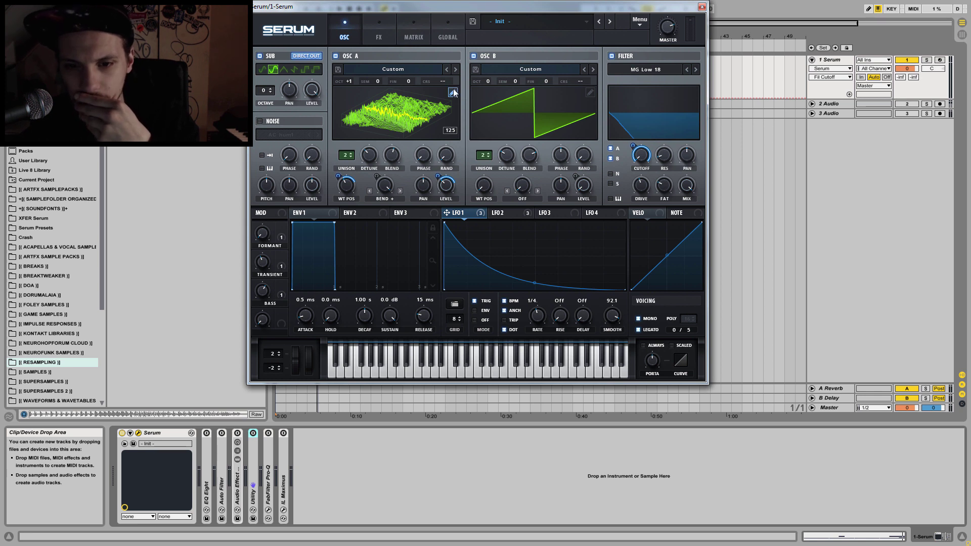
left_click(416, 33)
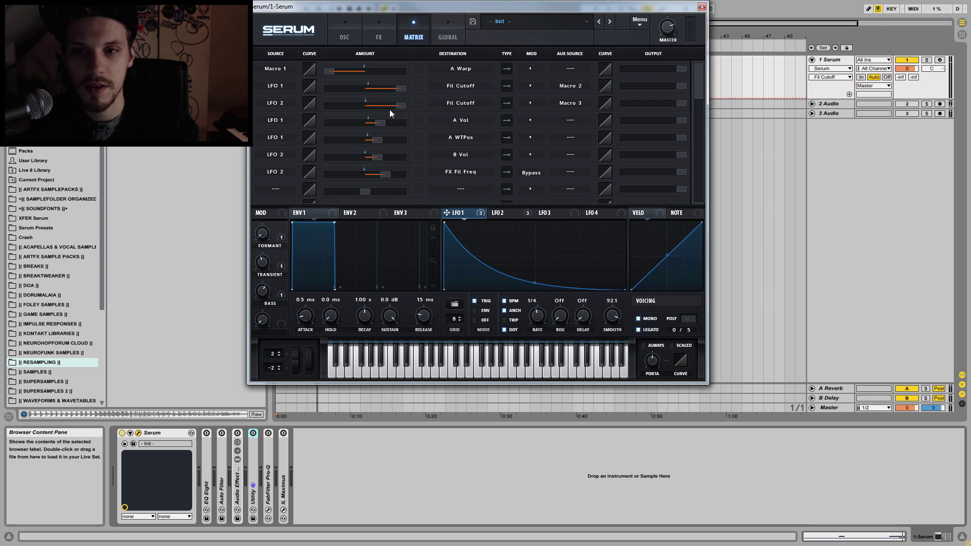
left_click(345, 31)
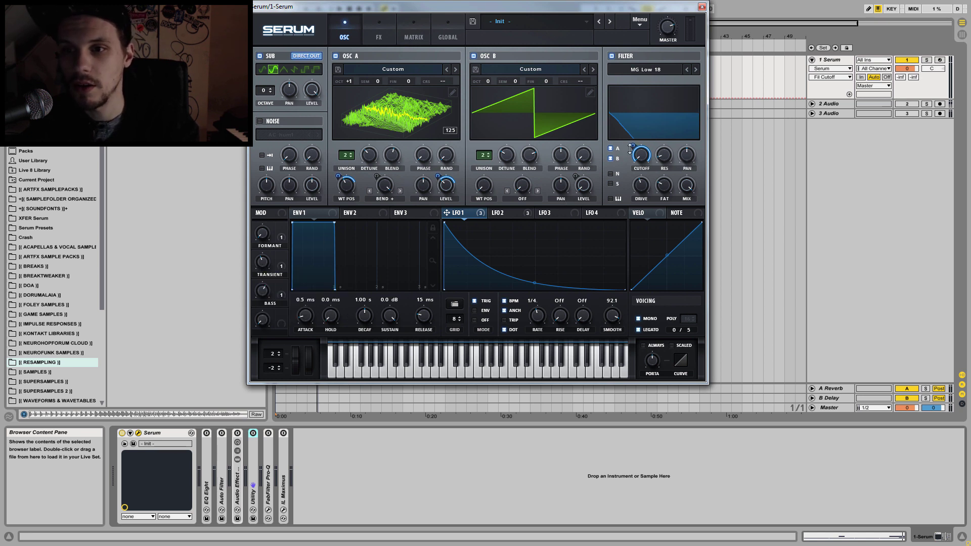
Raise the Transient macro and set the Bass macro to 100% during playback to audition the filter cutoff, then lower both again
mouse_move(632, 147)
left_click_drag(631, 146, 647, 133)
left_click(259, 263)
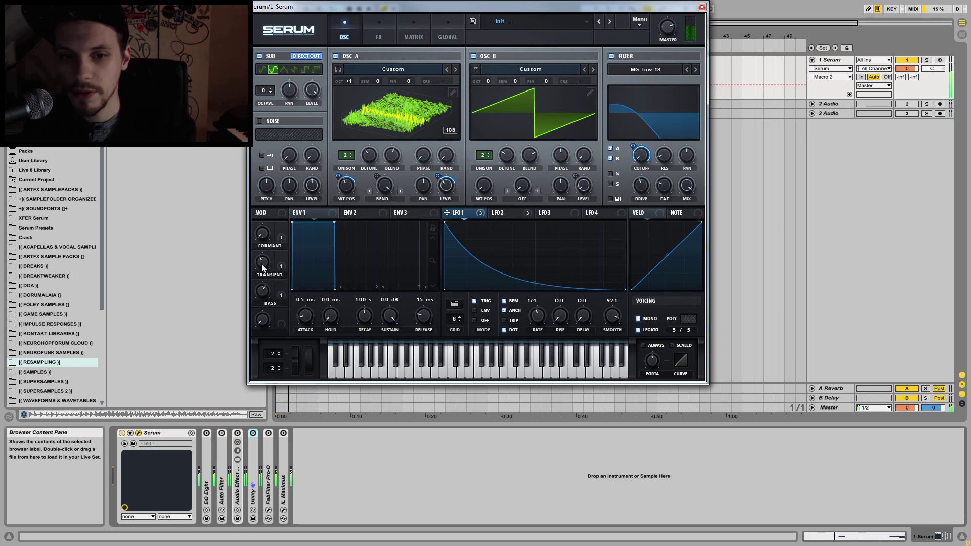
left_click_drag(262, 264, 278, 211)
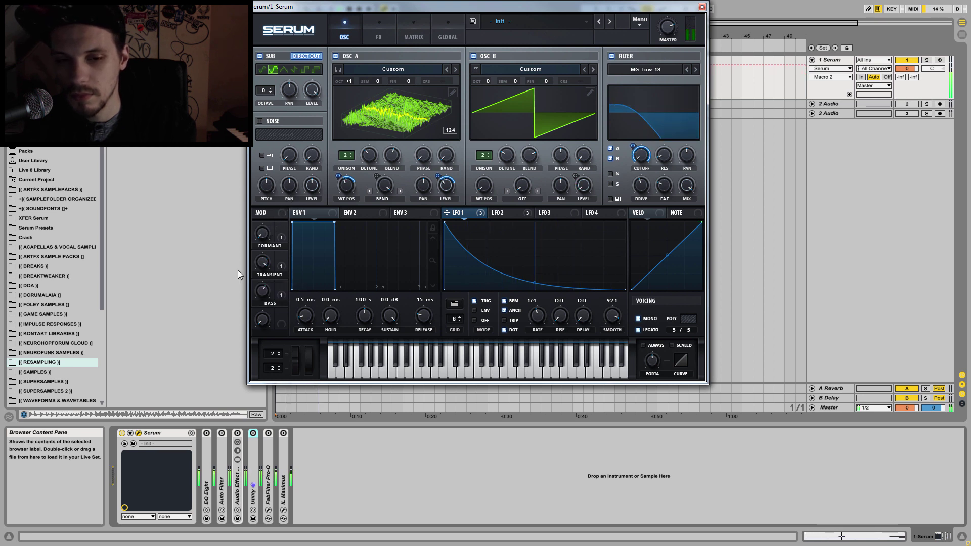
left_click_drag(260, 278, 272, 242)
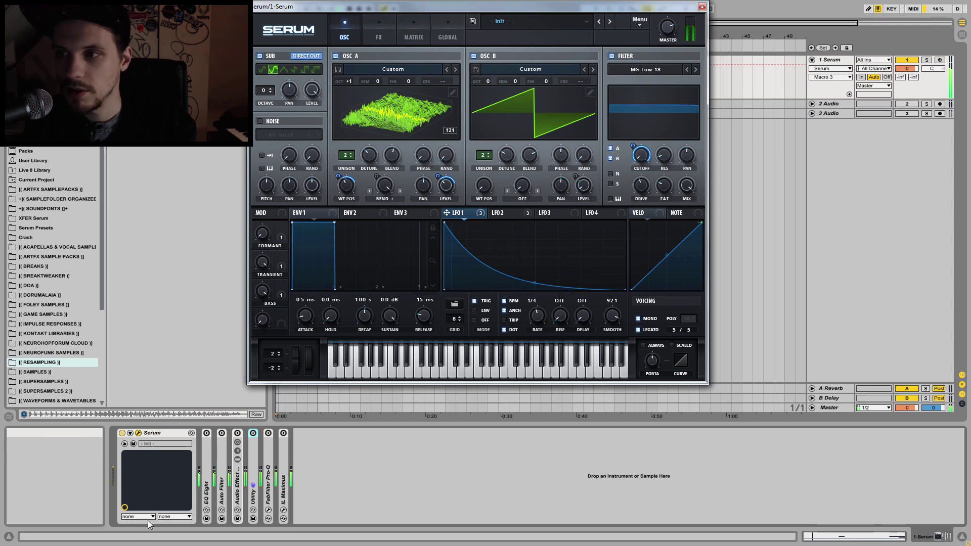
mouse_move(253, 317)
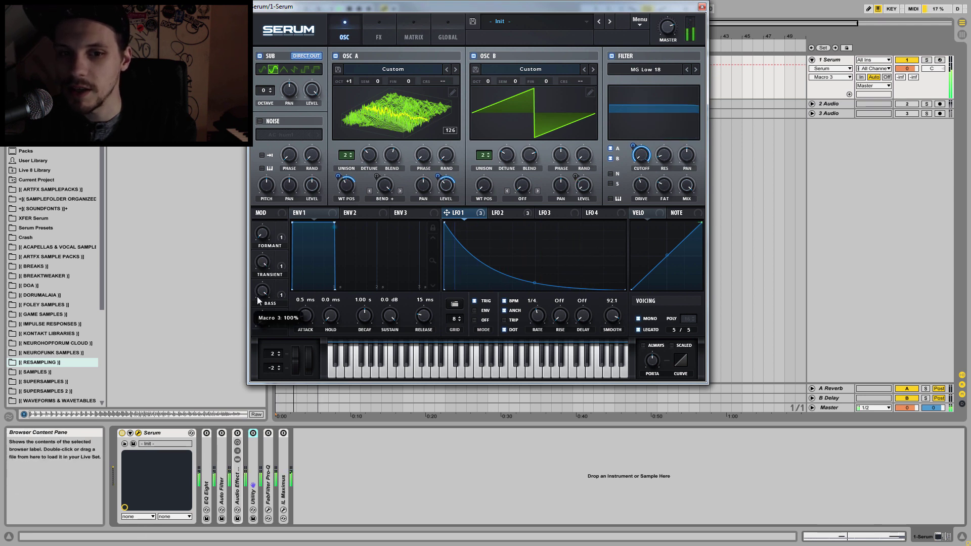
mouse_move(253, 317)
left_mouse_down()
mouse_move(238, 360)
mouse_move(250, 305)
left_mouse_up()
left_click_drag(264, 268, 247, 316)
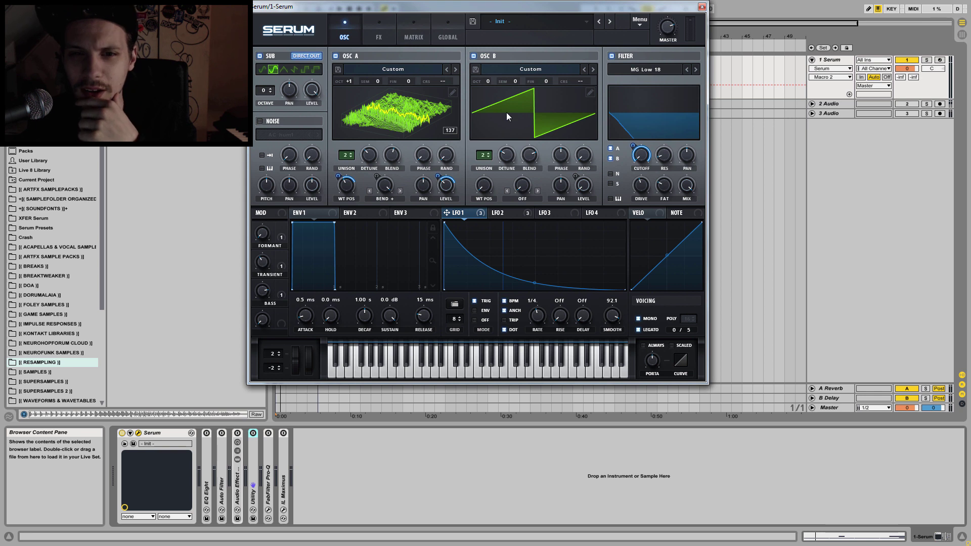
Check the effects rack and re-enable LFO 2's modulation of the effects filter frequency
left_click(376, 33)
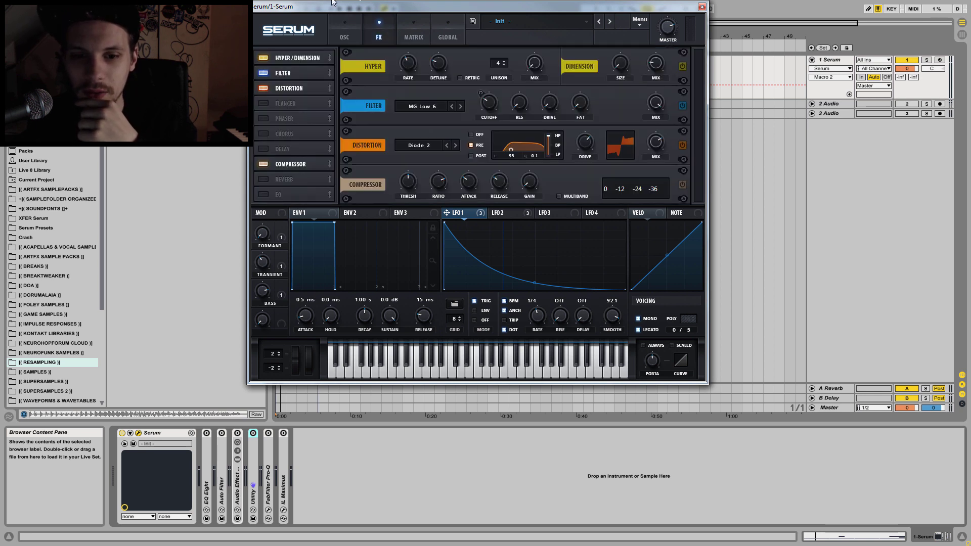
left_click(335, 37)
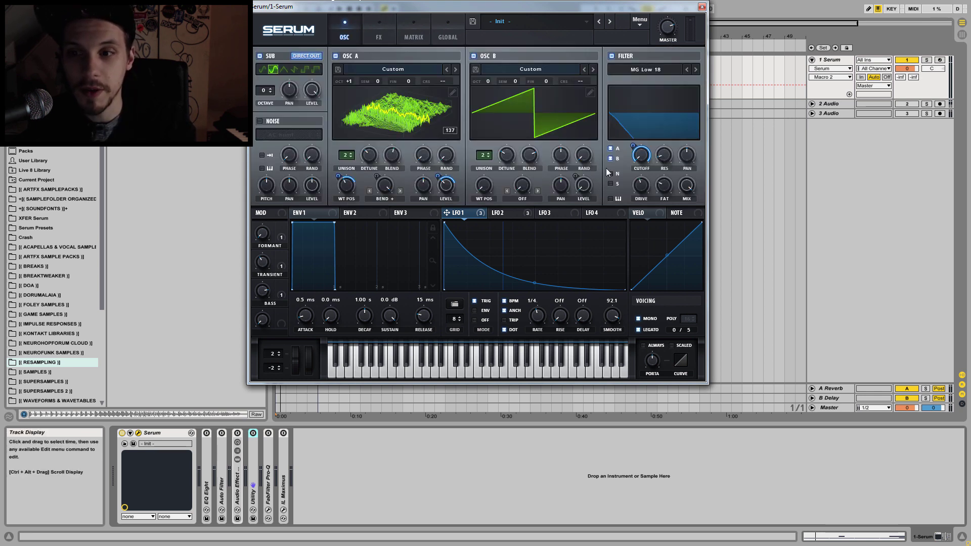
right_click(469, 215)
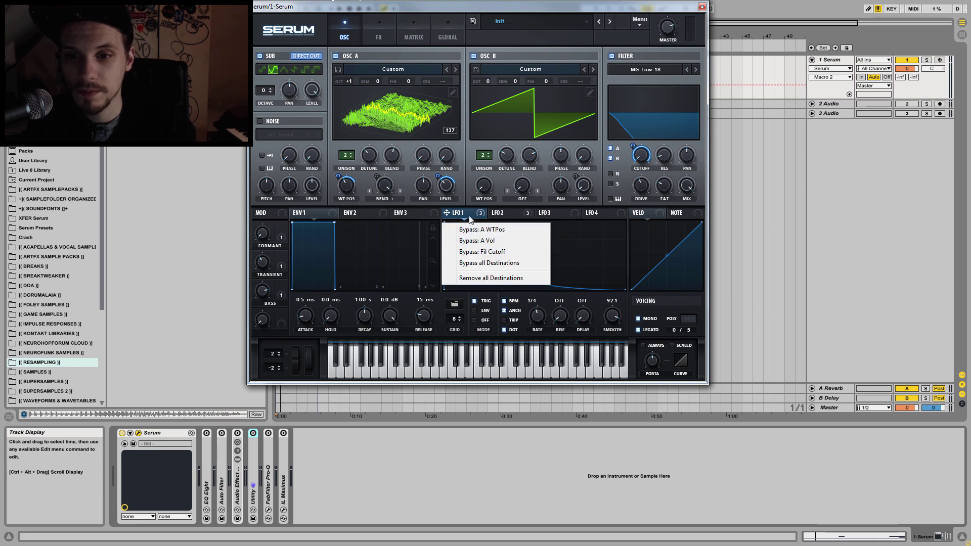
left_click(496, 214)
right_click(496, 214)
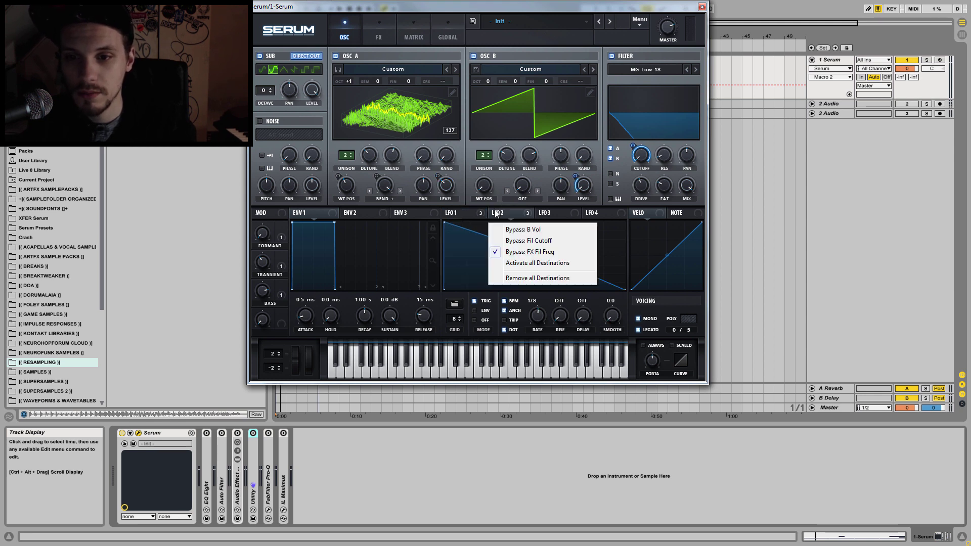
left_click(523, 252)
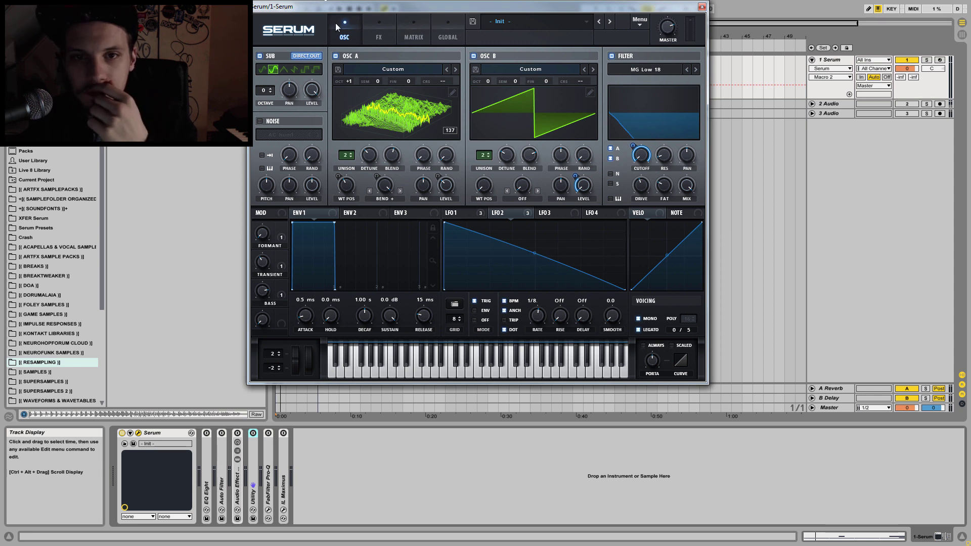
Turn on the Hyper/Dimension effect and audition the clip with it repeatedly switched off and on, leaving it on
left_click(367, 21)
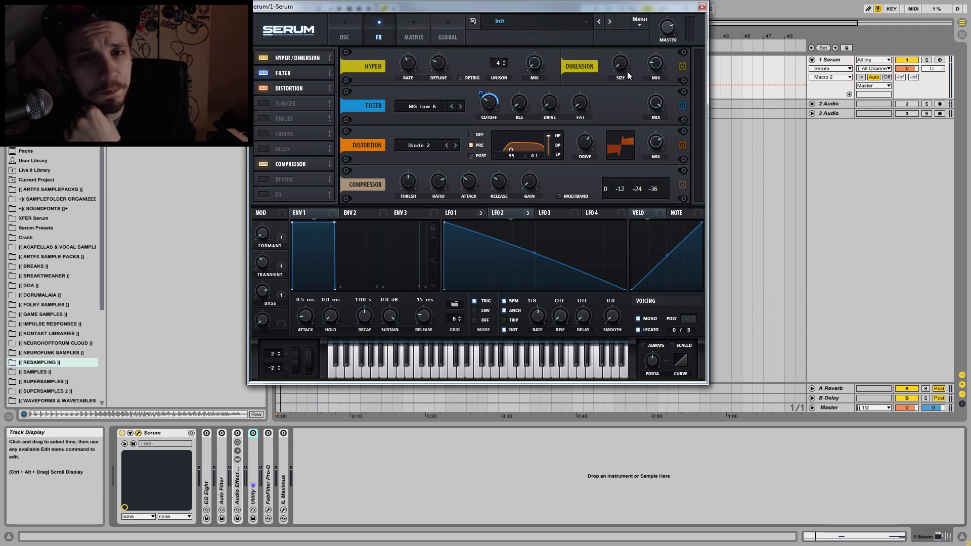
left_click(683, 66)
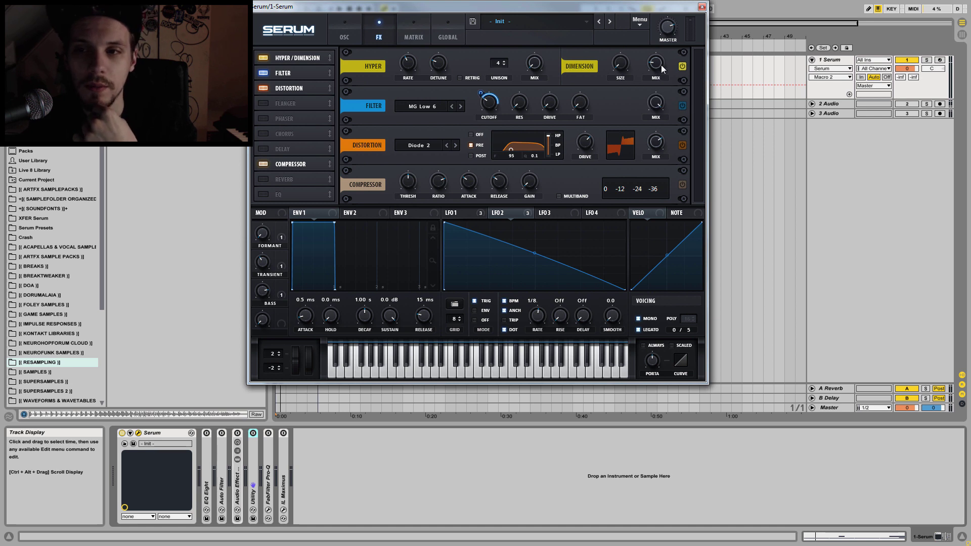
key("space")
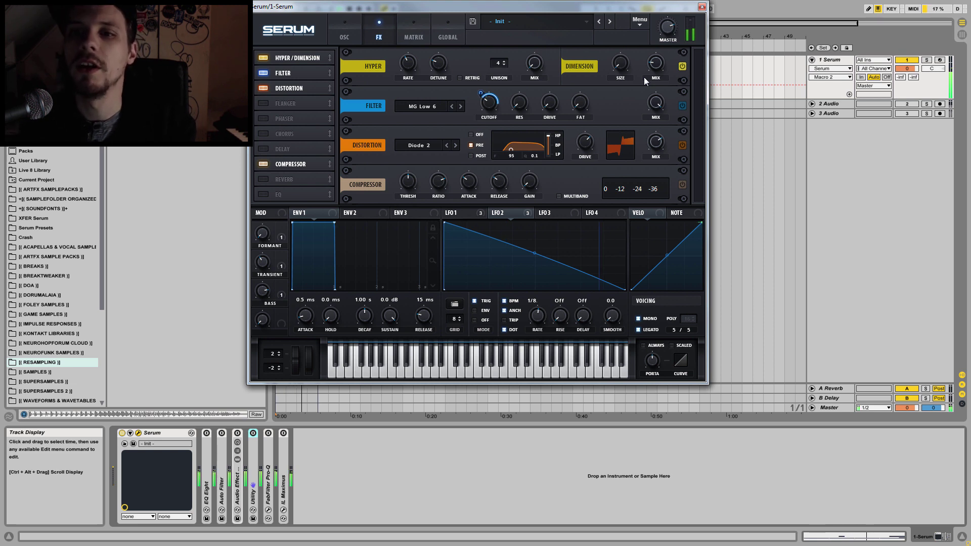
left_click(684, 67)
left_click(683, 67)
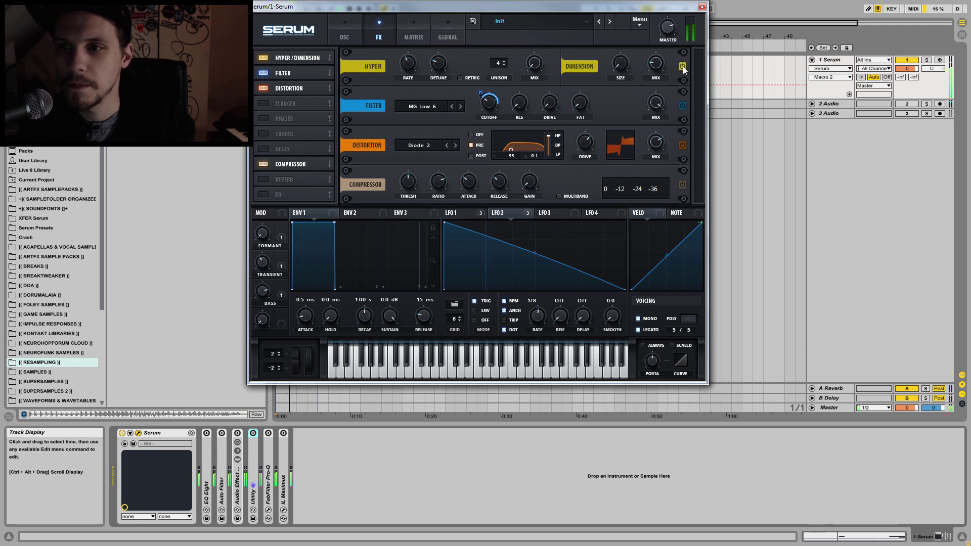
left_click(683, 67)
left_click(683, 67)
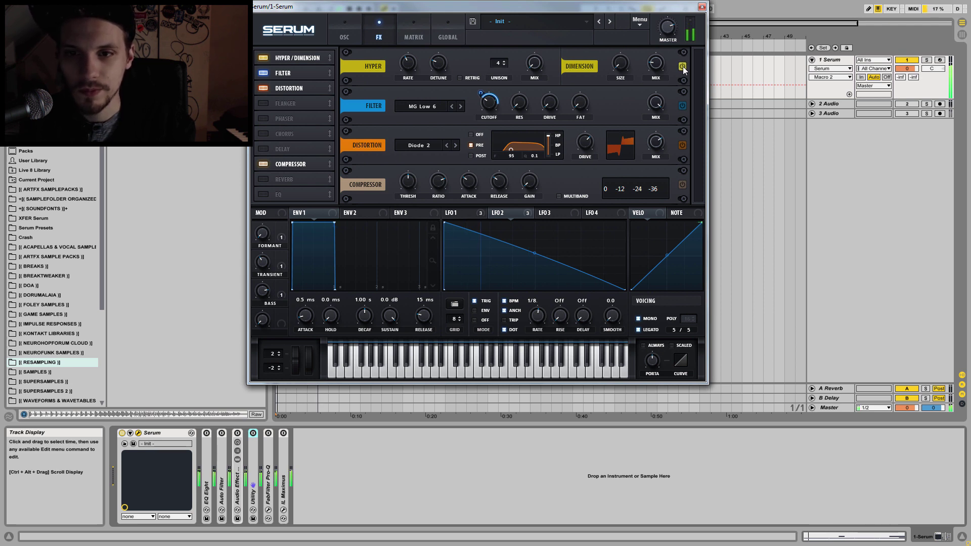
left_click(683, 67)
left_click(683, 67)
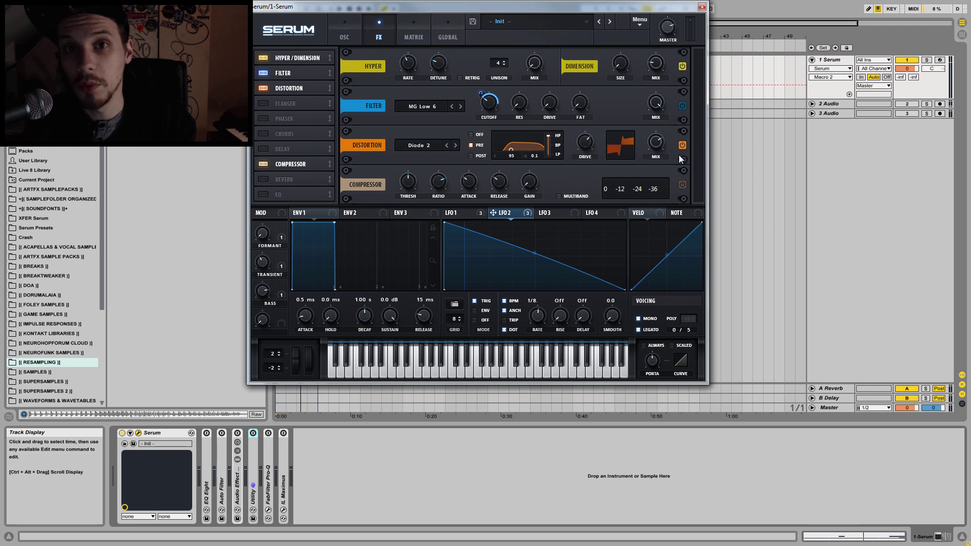
key("space")
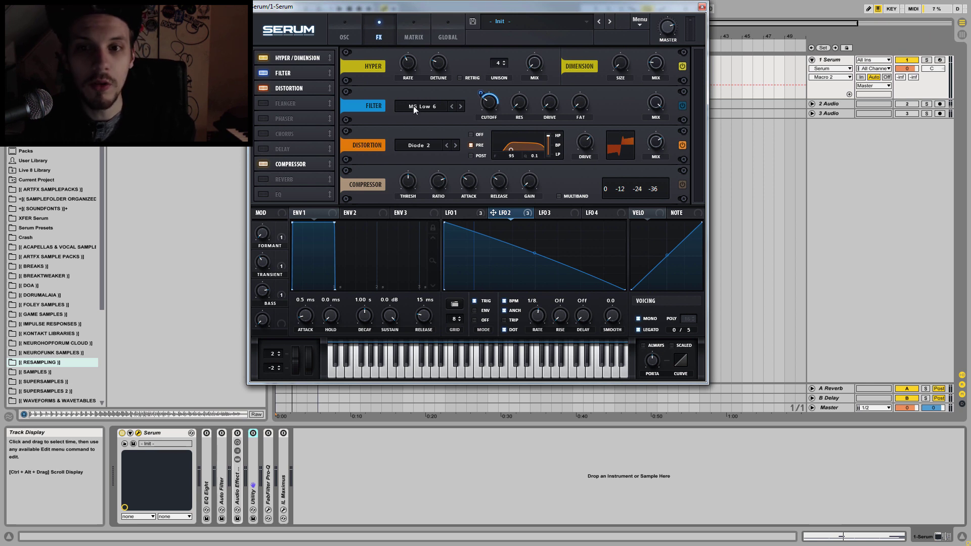
Turn on the effects filter, review the synth's oscillator, effects and modulation matrix pages, and close the synth window
left_click(684, 104)
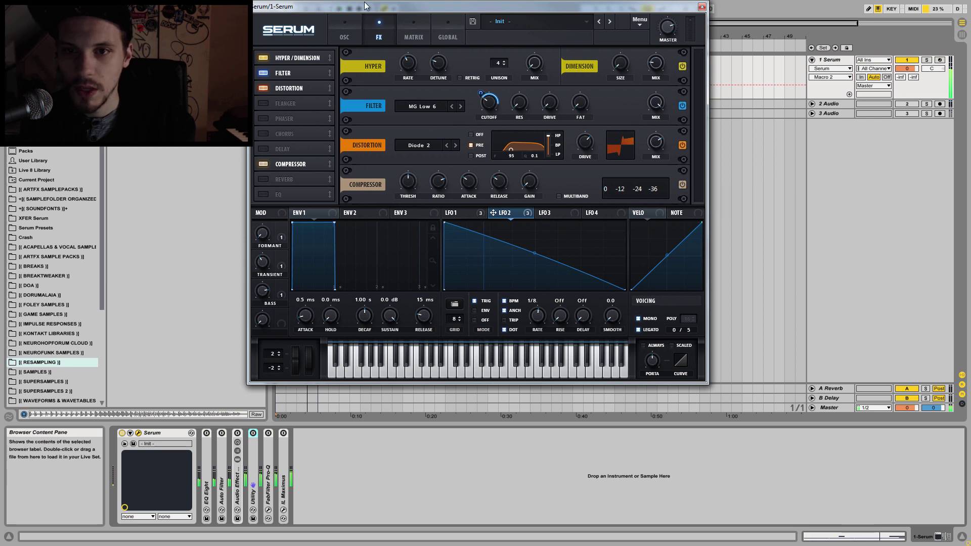
left_click(354, 30)
left_click(378, 28)
left_click(410, 30)
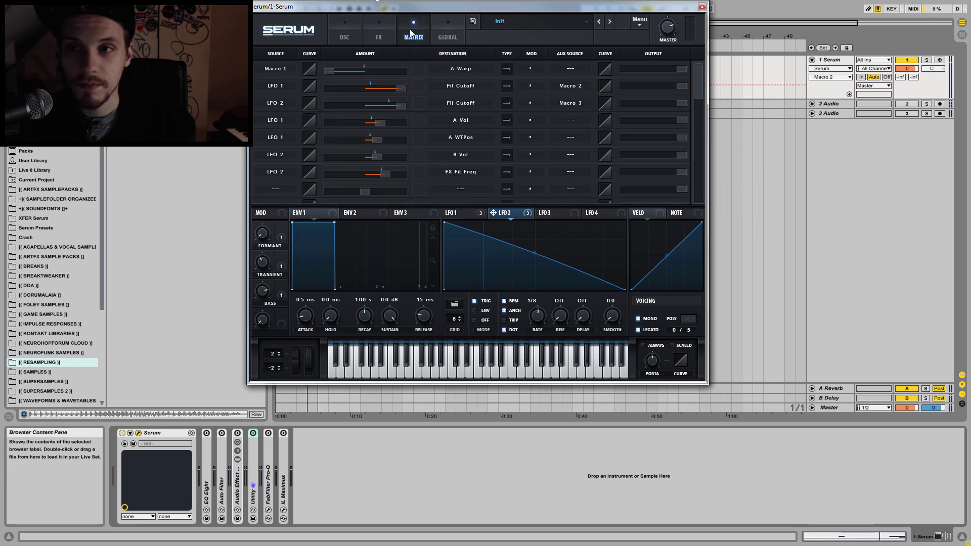
left_click(702, 7)
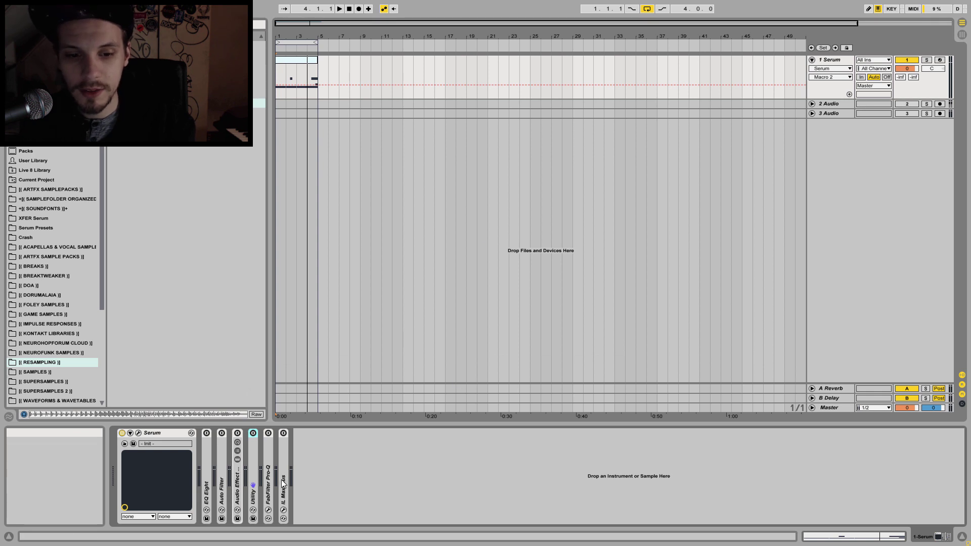
Turn on EQ Eight with its device view expanded and audition the clip through it
double_click(207, 463)
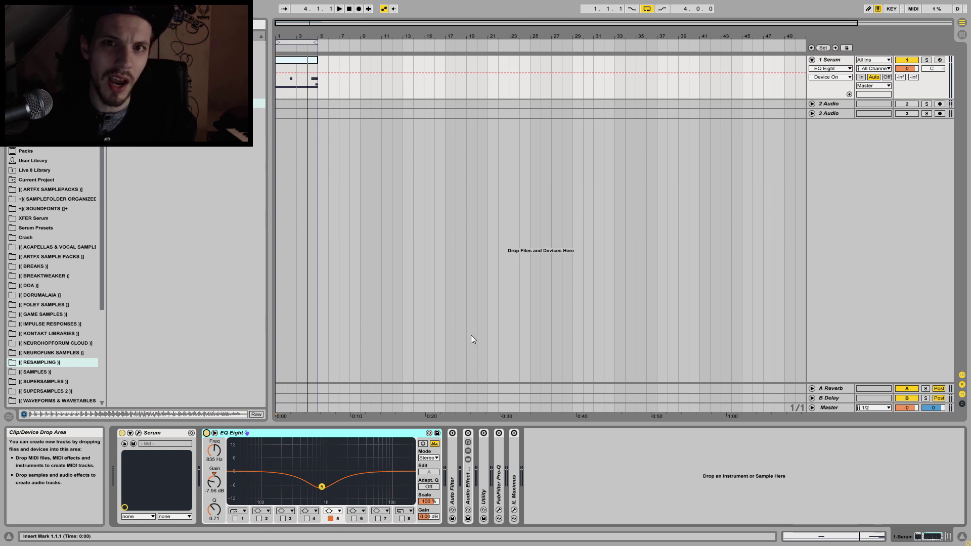
key("space")
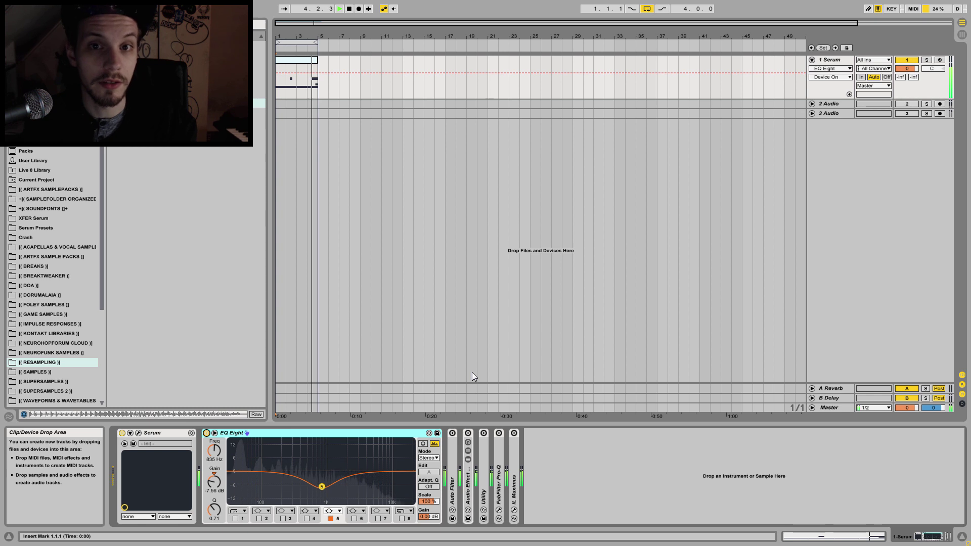
key("space")
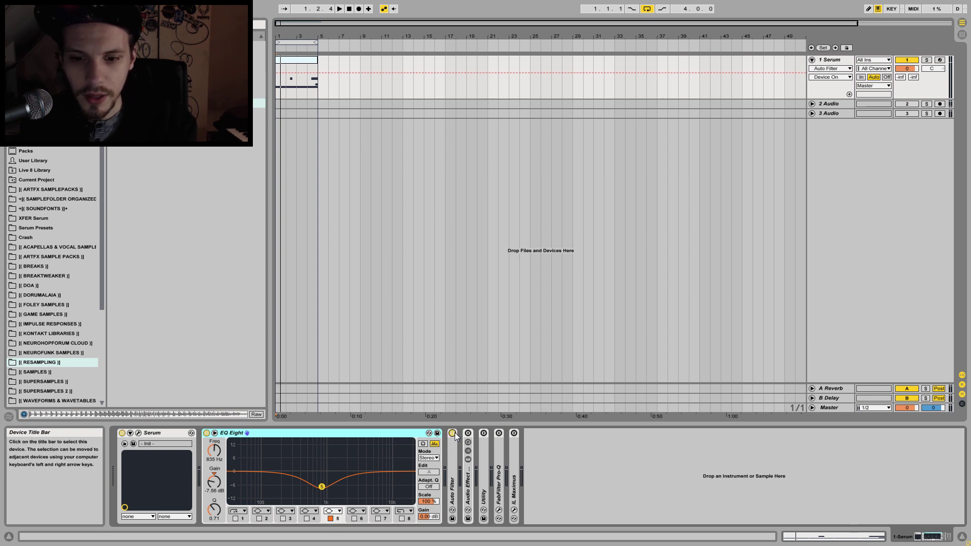
Turn on Auto Filter and audition the clip through its notch setting, collapsing EQ Eight and Auto Filter in turn
double_click(454, 452)
double_click(332, 435)
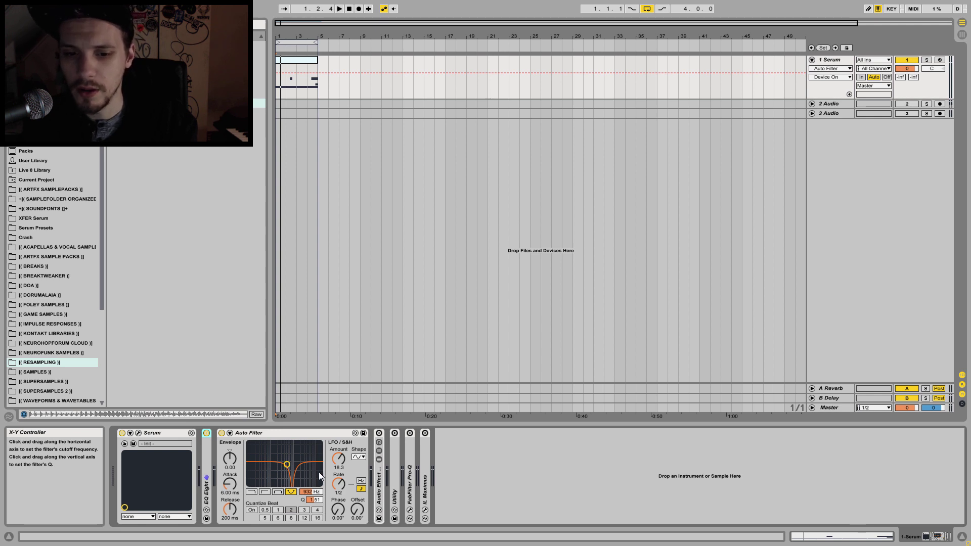
key("space")
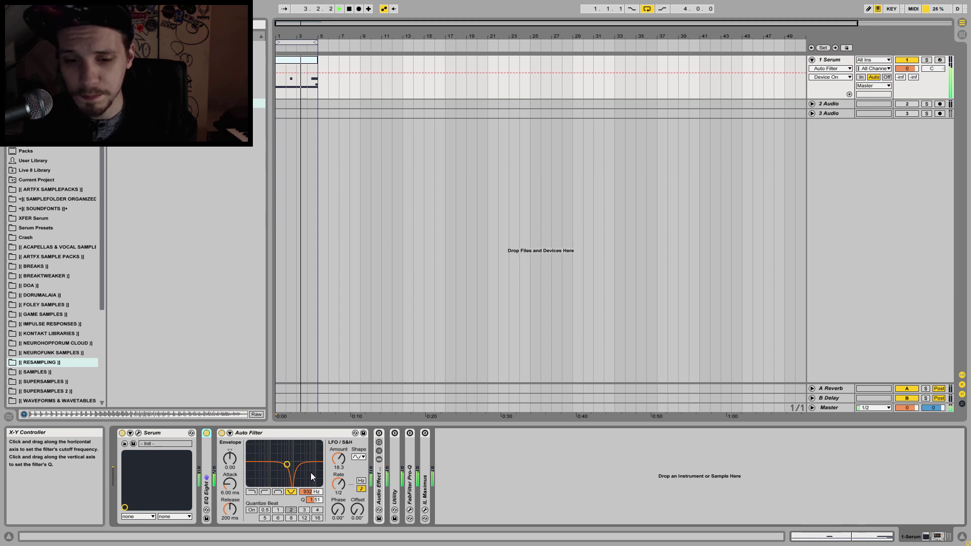
left_click(269, 435)
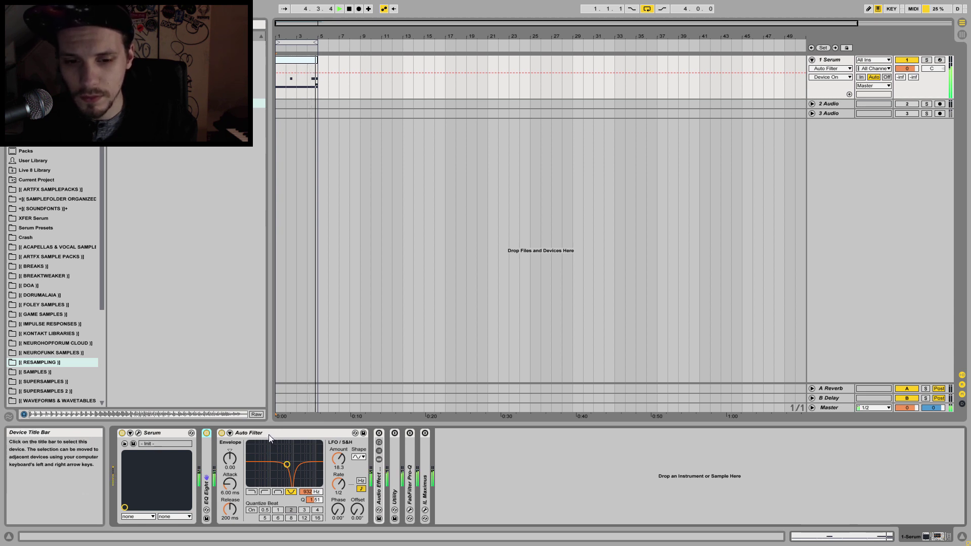
left_click(269, 435)
Expand the Audio Effect Rack and switch off Nasty Shaper and ValhallaRoom in chain two, and Chorus, Simple Delay and ValhallaRoom in chain one
double_click(238, 471)
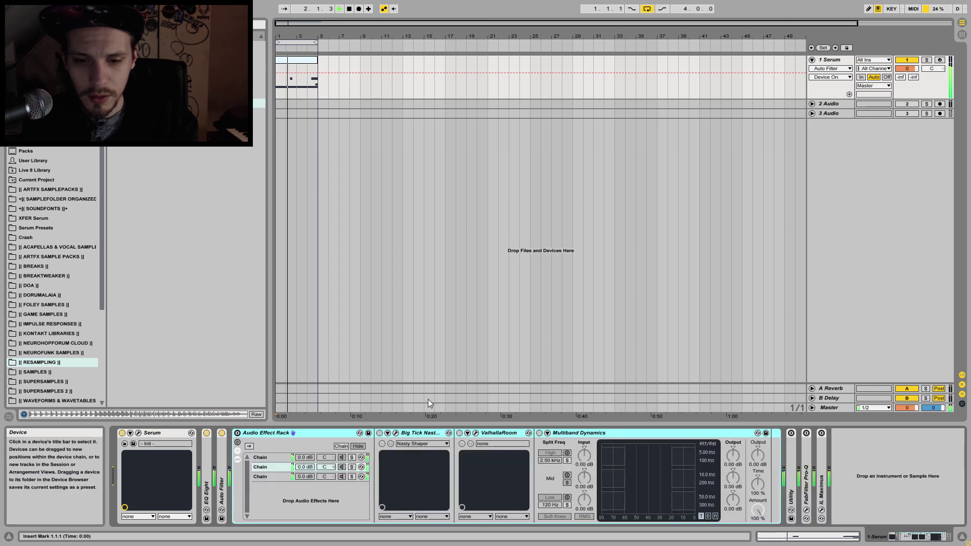
left_click(406, 435)
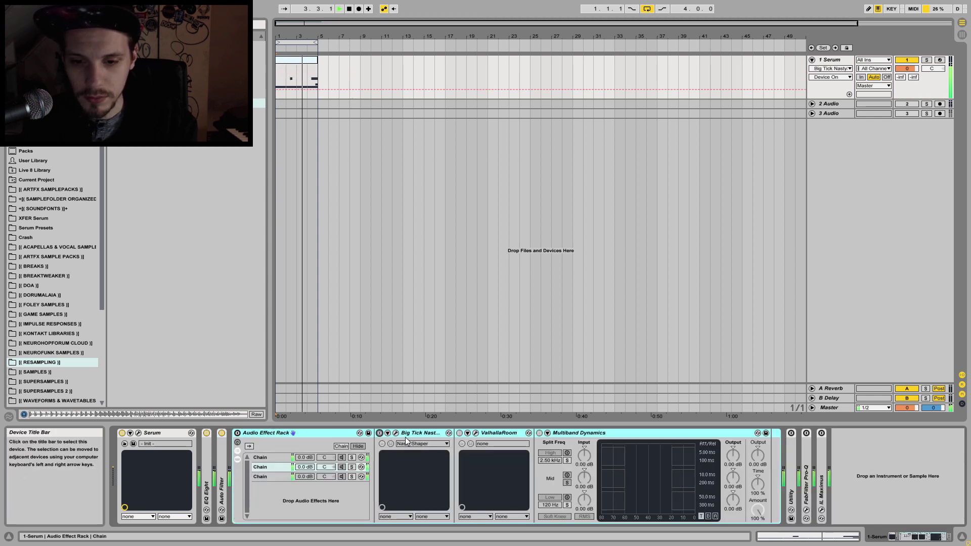
left_click(461, 434)
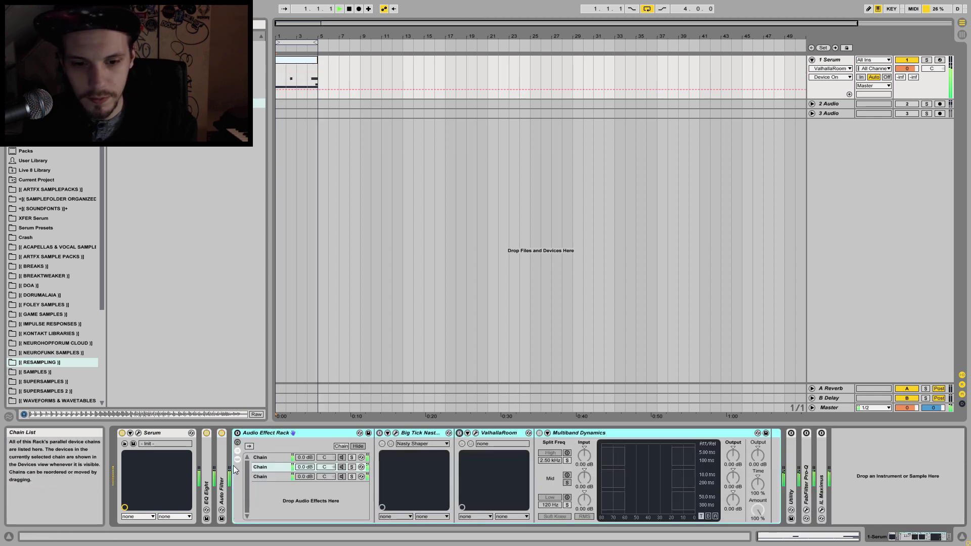
left_click(268, 458)
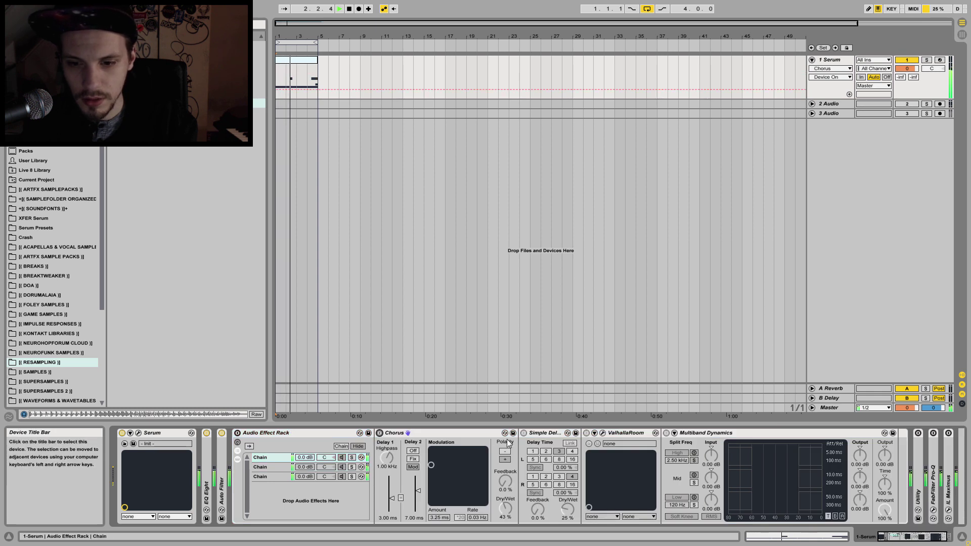
left_click(524, 434)
left_click(587, 434)
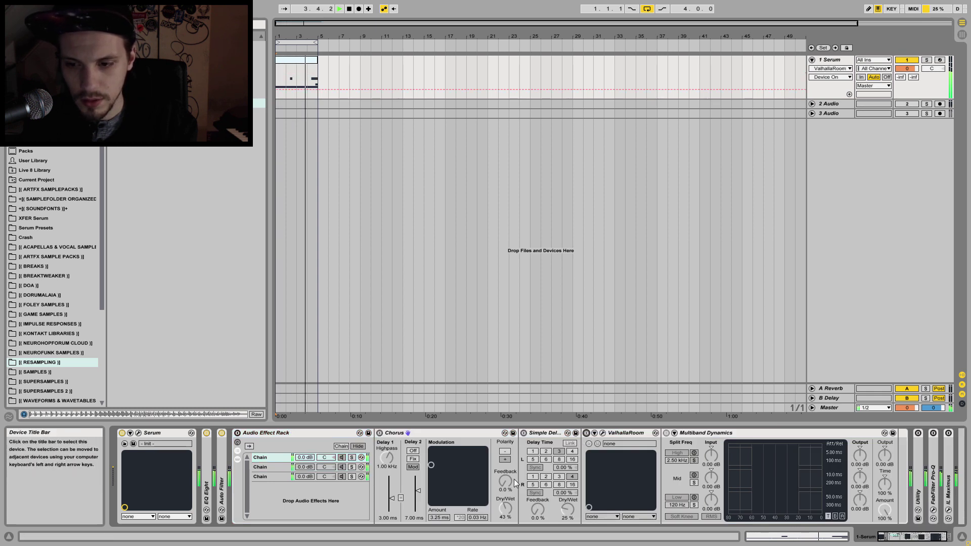
left_click(268, 477)
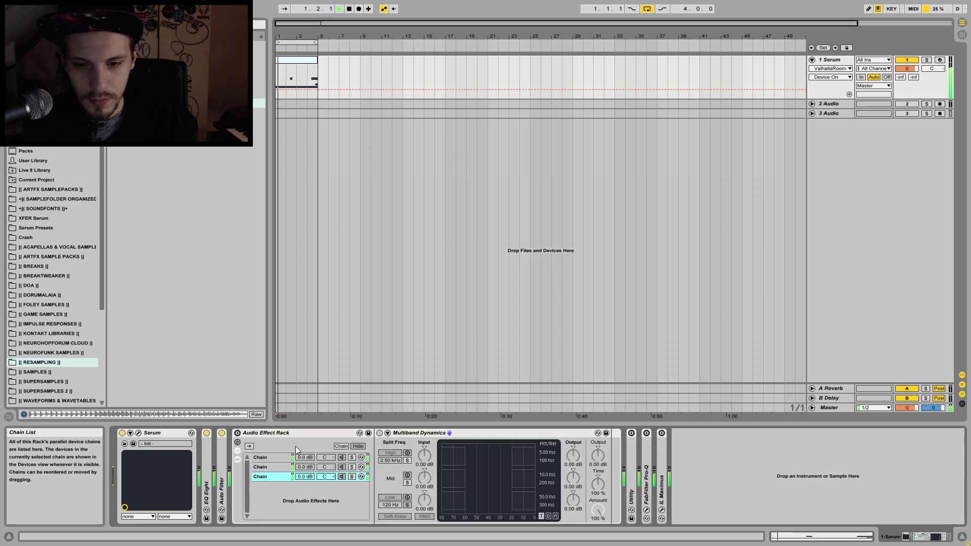
Turn on the Audio Effect Rack, mute its first two chains and audition the third chain's low band in Multiband Dynamics
left_click(237, 433)
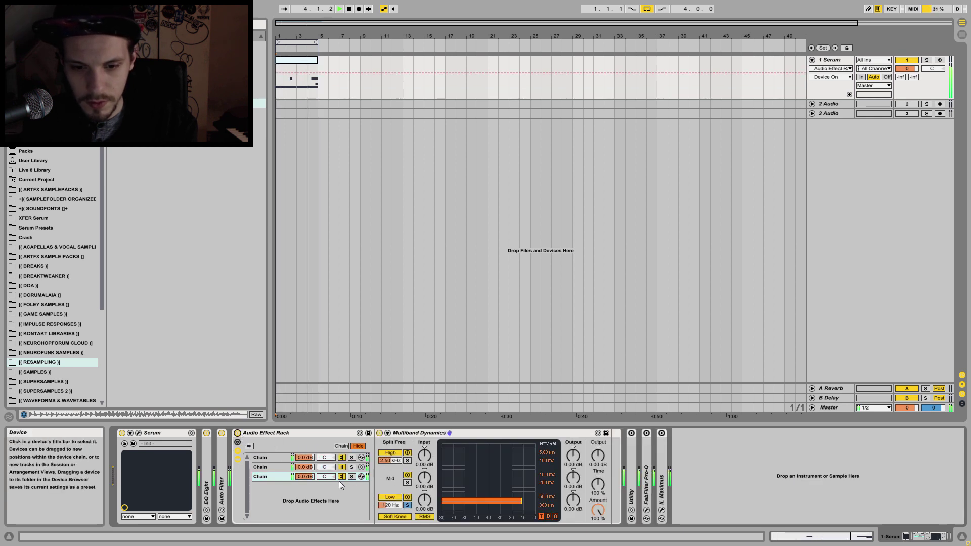
left_click(342, 467)
left_click(342, 458)
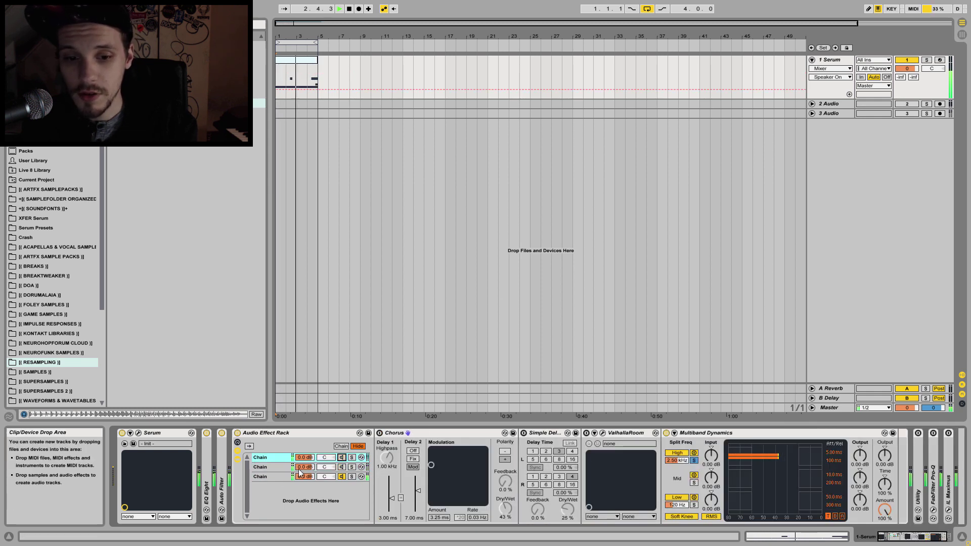
left_click(282, 469)
left_click(278, 476)
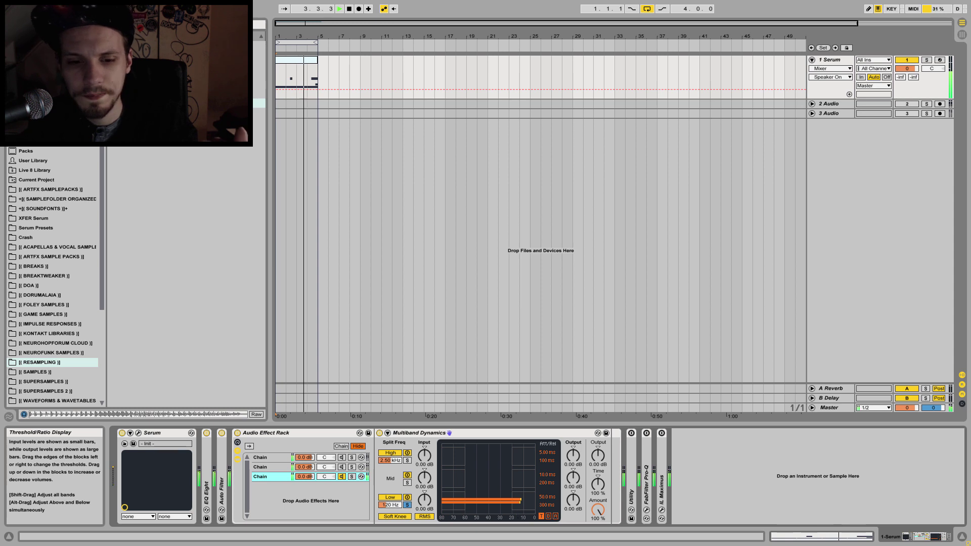
Unmute the rack's second chain, turn on its Nasty Shaper, and audition the loop while toggling the chain and the shaper, leaving both on
left_click(283, 467)
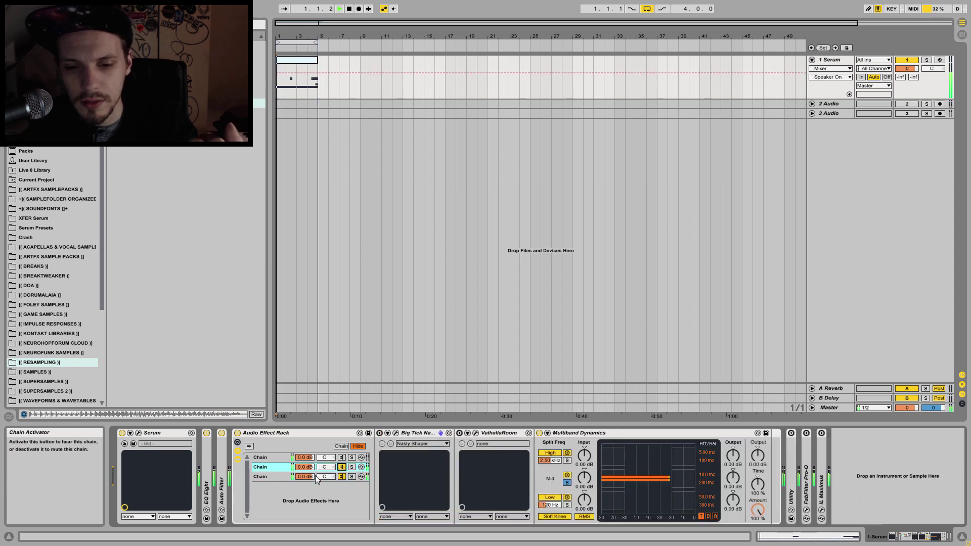
left_click(397, 434)
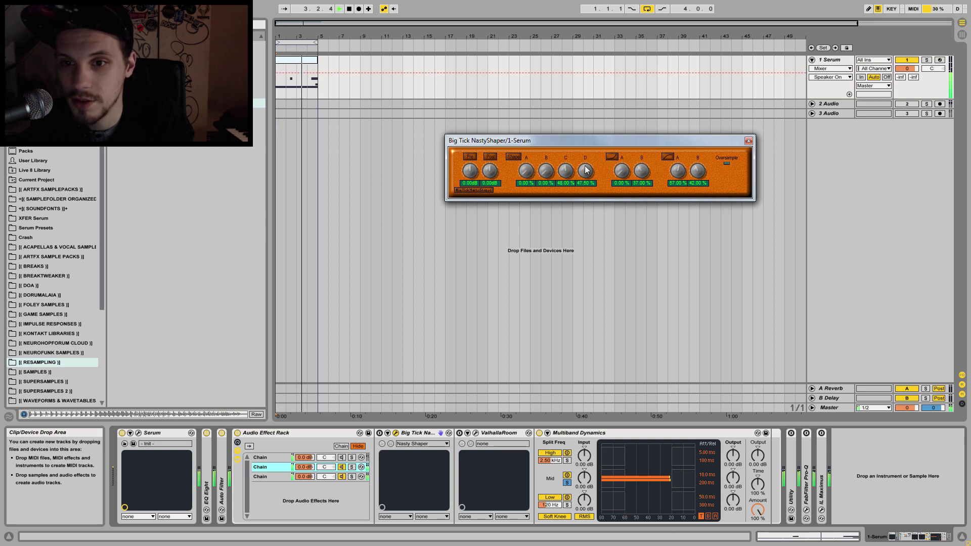
left_click(380, 433)
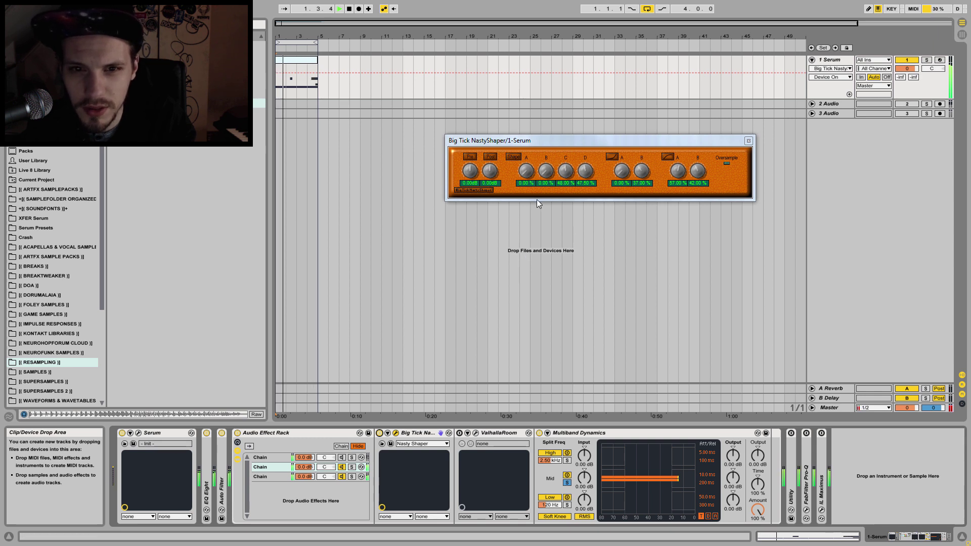
left_click(342, 467)
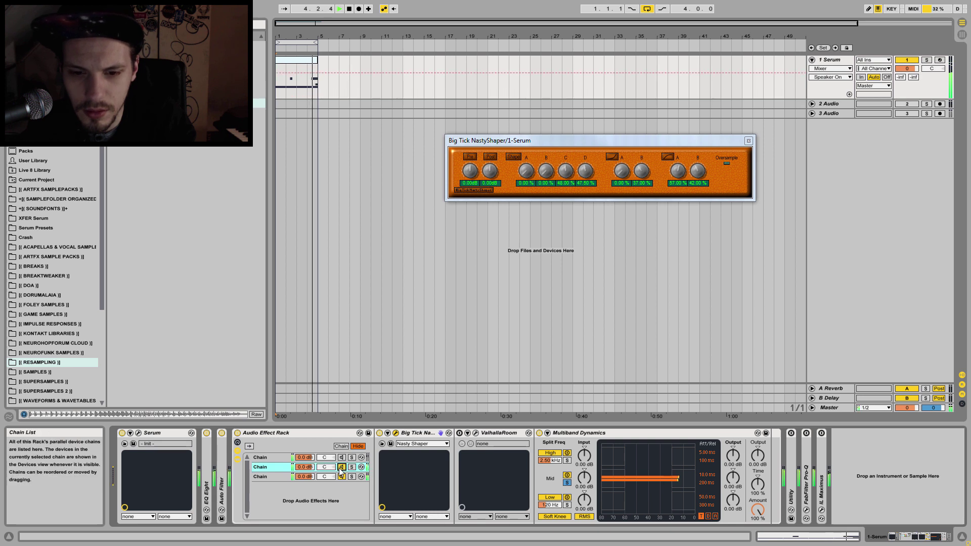
left_click(341, 467)
left_click(380, 436)
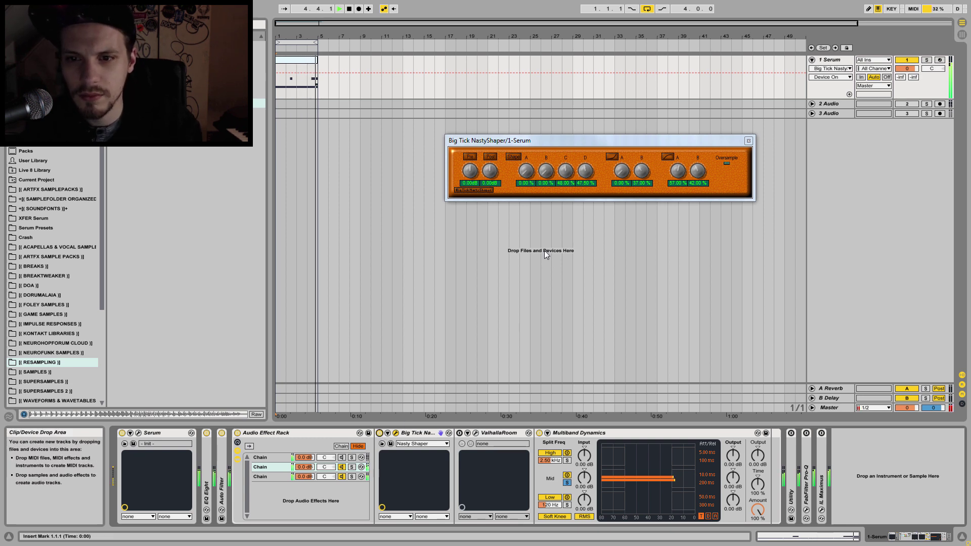
key("space")
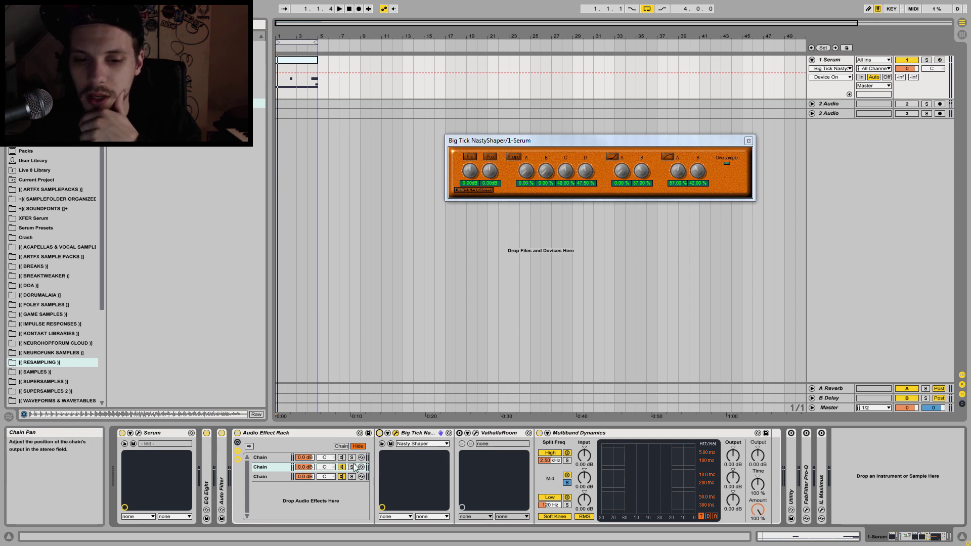
Unmute and solo the rack's first chain and audition its Chorus switched off and on, leaving Chorus on
left_click(273, 457)
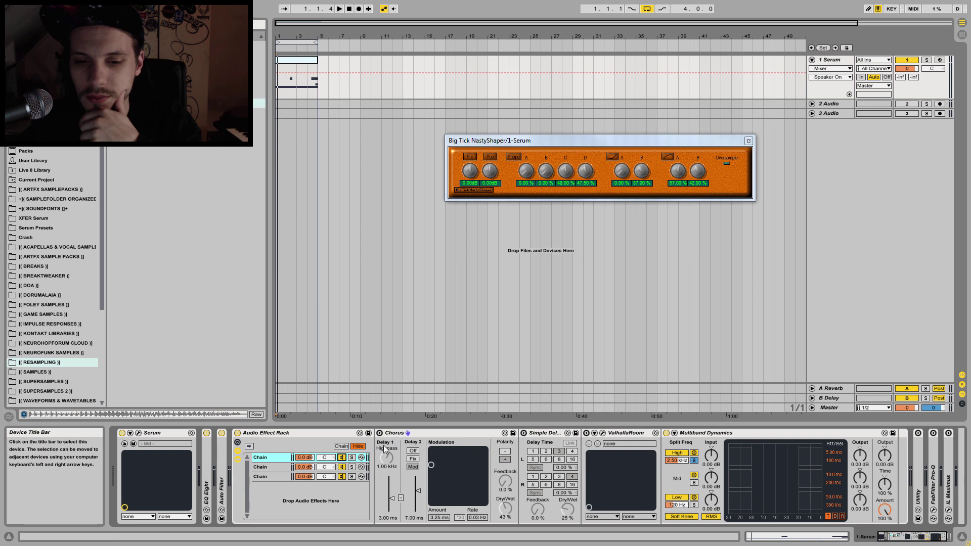
key("space")
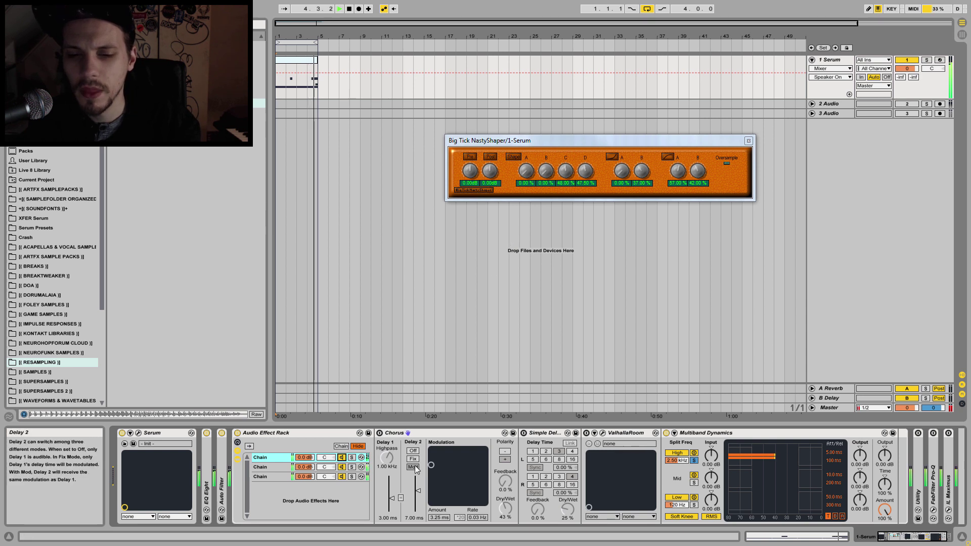
left_click(380, 434)
left_click(380, 433)
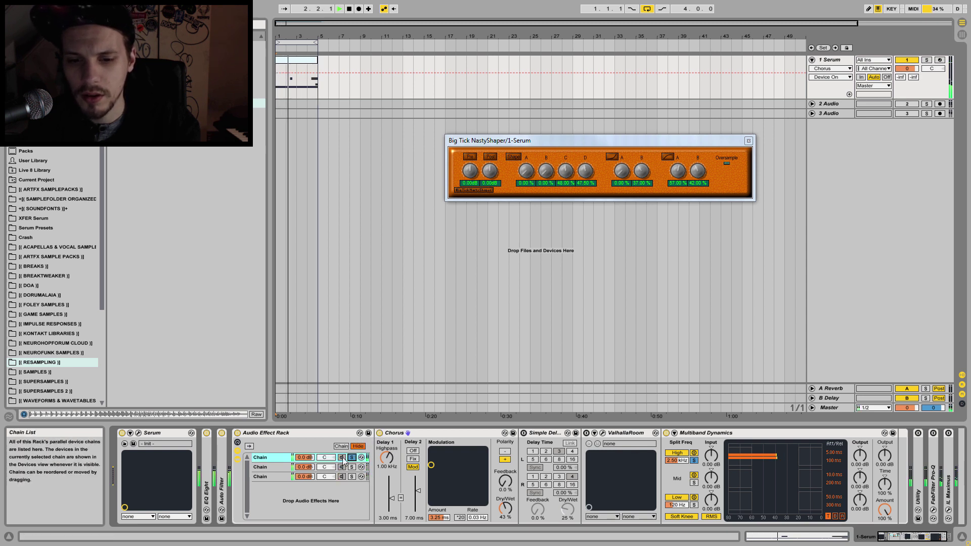
left_click(379, 433)
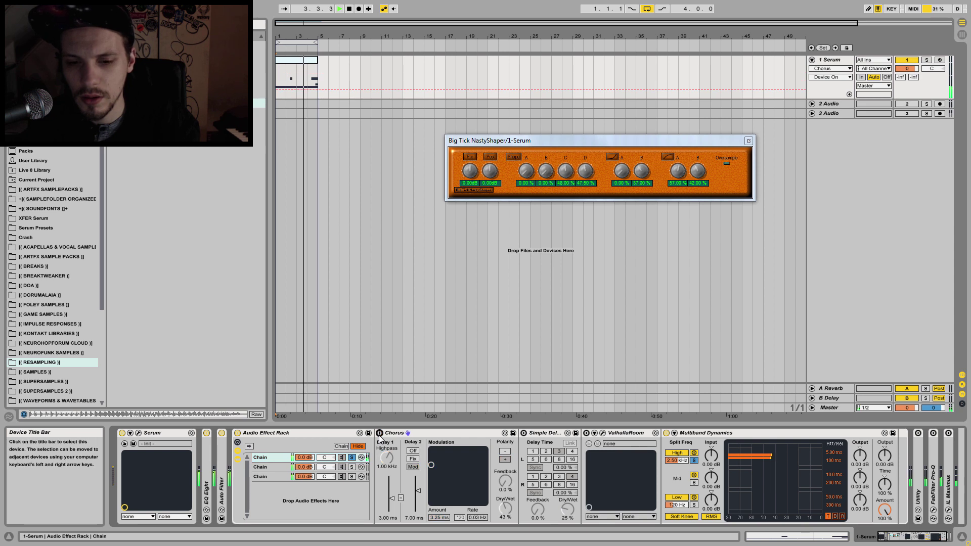
left_click(380, 434)
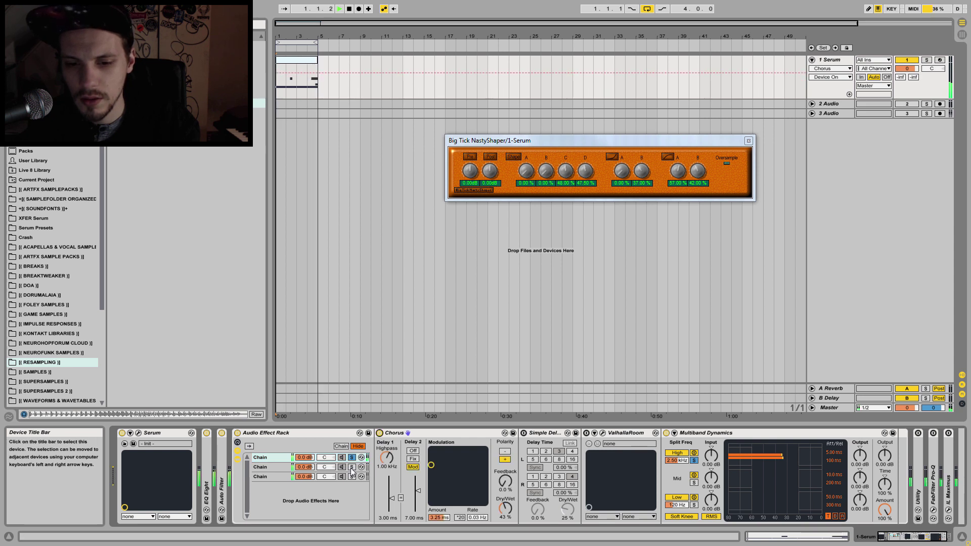
Turn on Simple Delay and ValhallaRoom in the first chain, audition the reverb, and close both plug-in windows
left_click(523, 433)
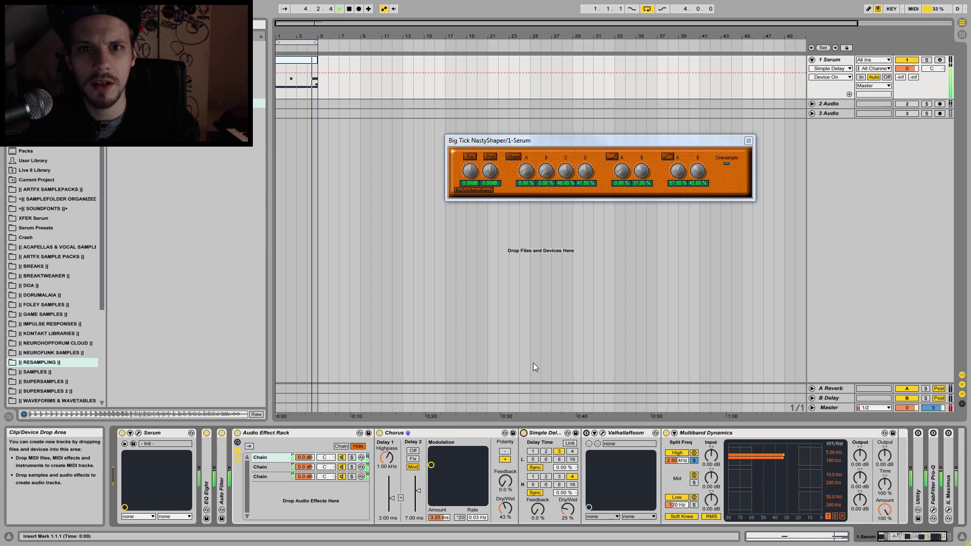
left_click(603, 433)
left_click_drag(587, 90, 835, 92)
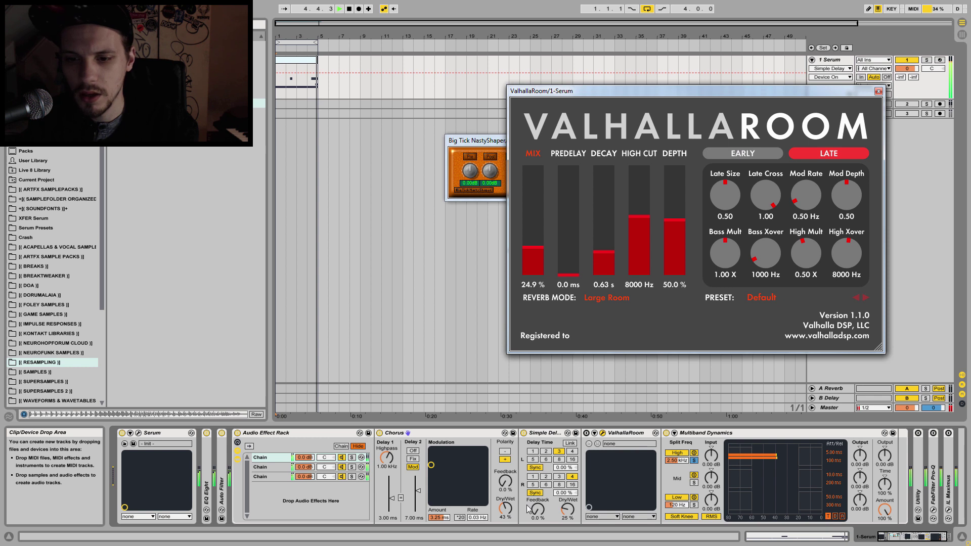
left_click(585, 433)
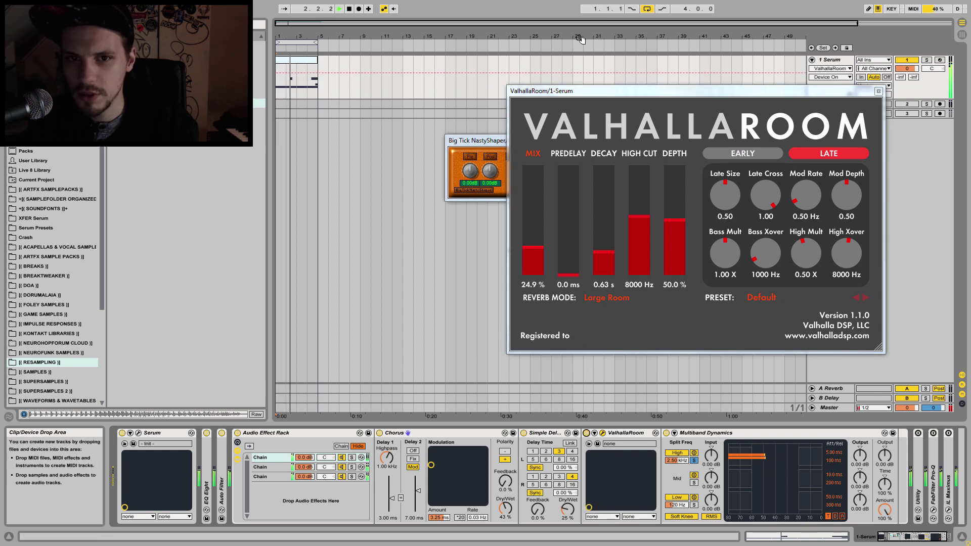
left_click(879, 92)
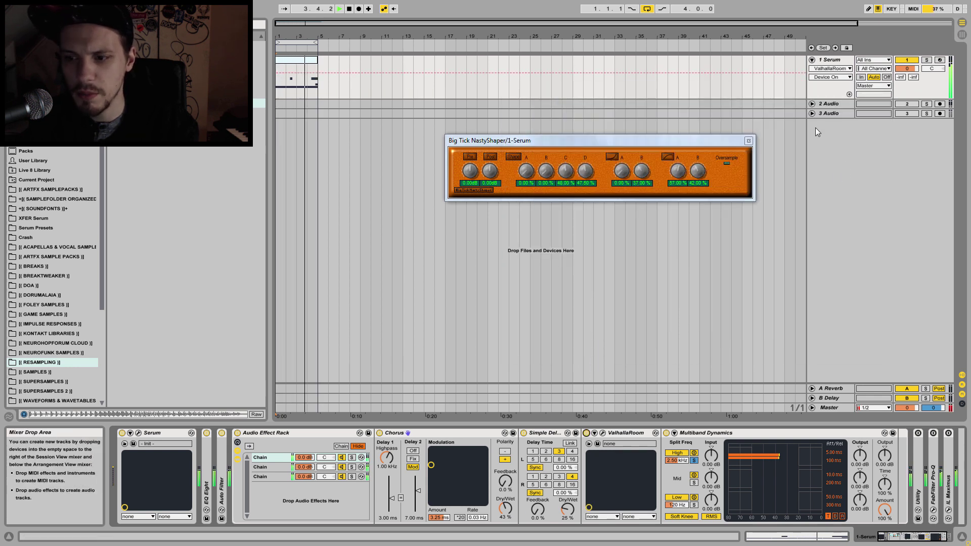
left_click(749, 143)
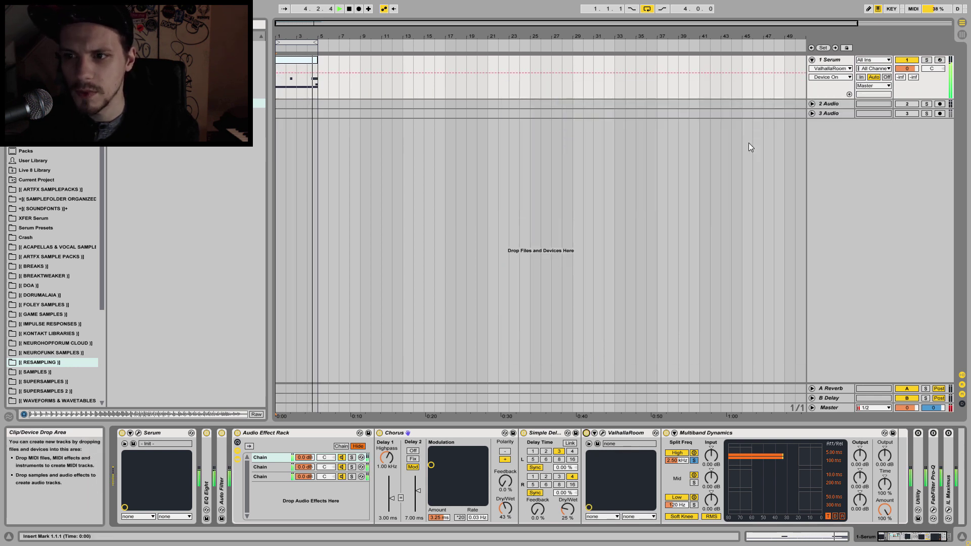
Turn on ValhallaRoom in the rack's second chain, view its settings window, close it, and fold the Audio Effect Rack
left_click(266, 467)
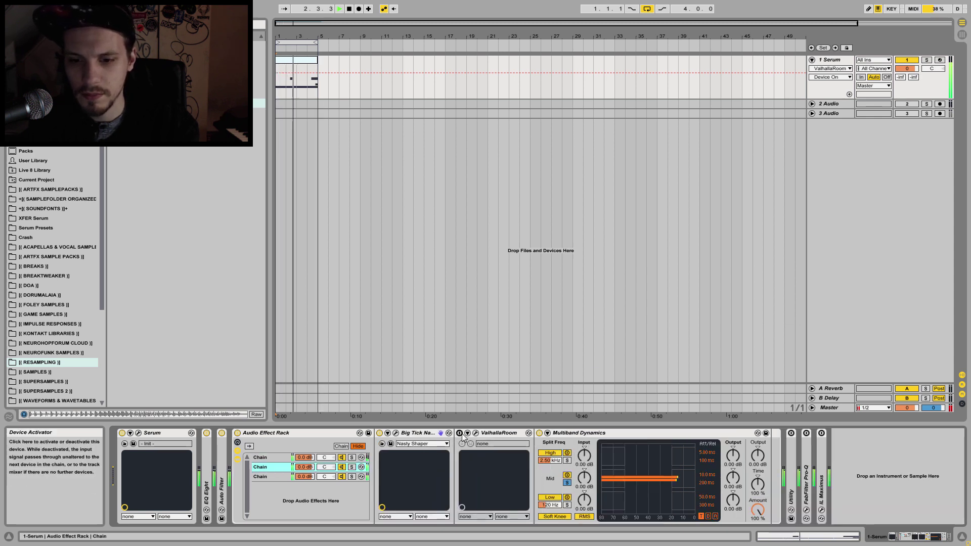
left_click(474, 434)
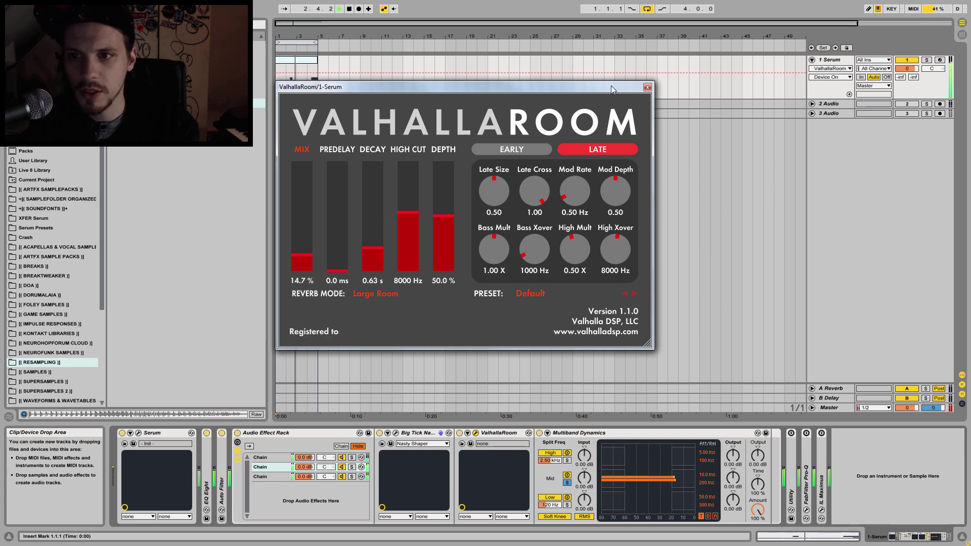
left_click(648, 87)
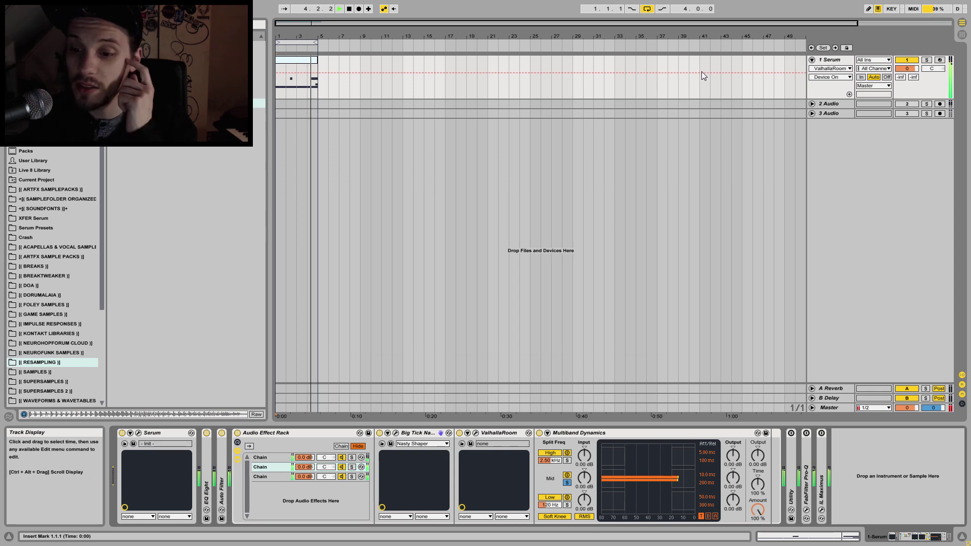
double_click(289, 433)
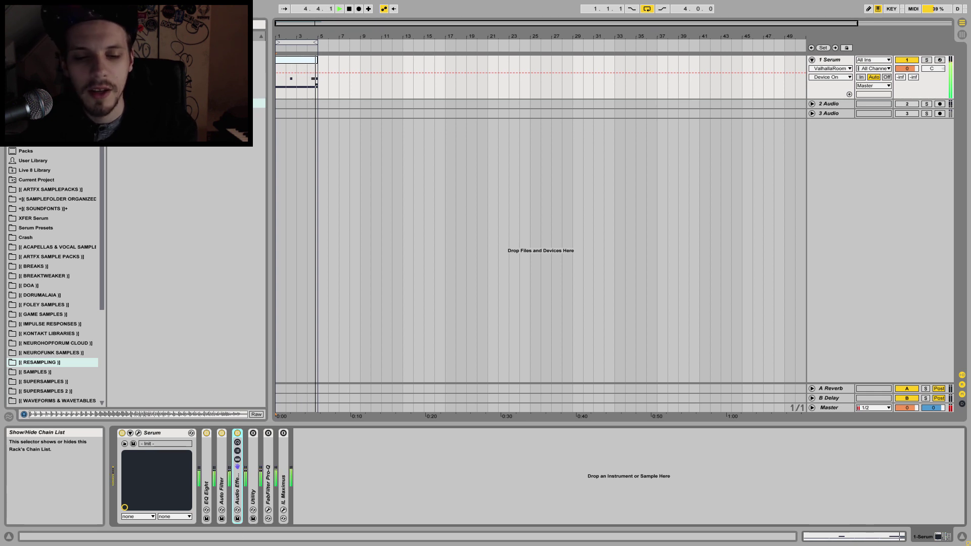
Unfold Utility after the Audio Effect Rack and turn it on, keeping its controls open
double_click(257, 472)
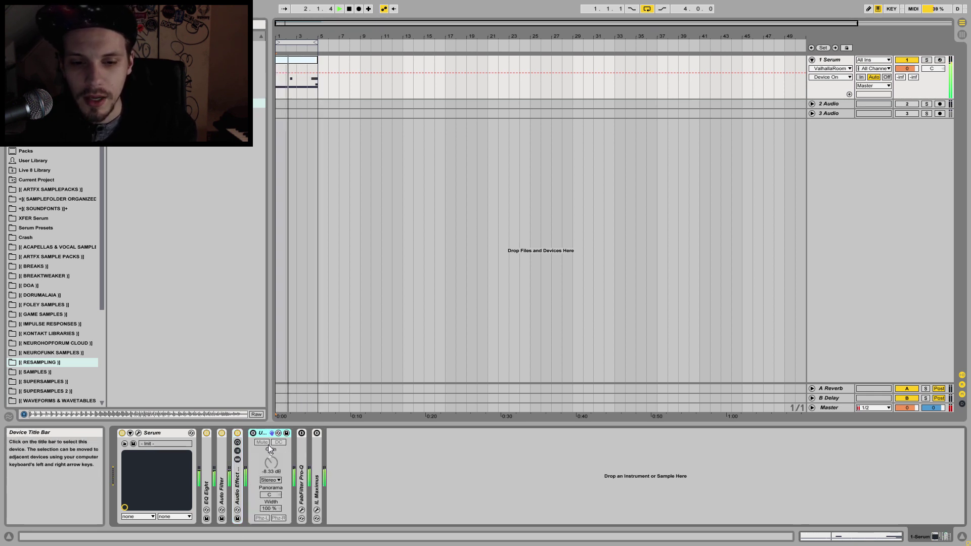
left_click(254, 434)
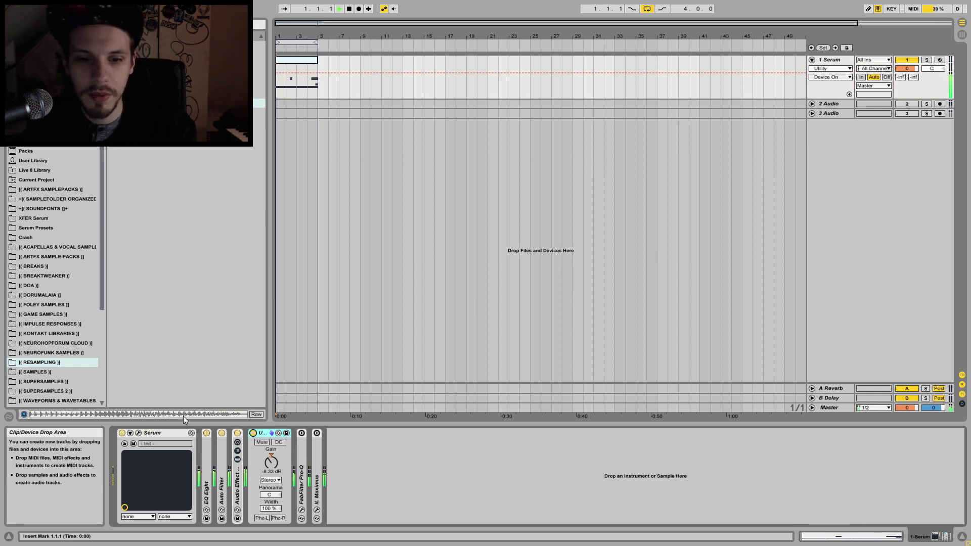
double_click(263, 434)
double_click(255, 469)
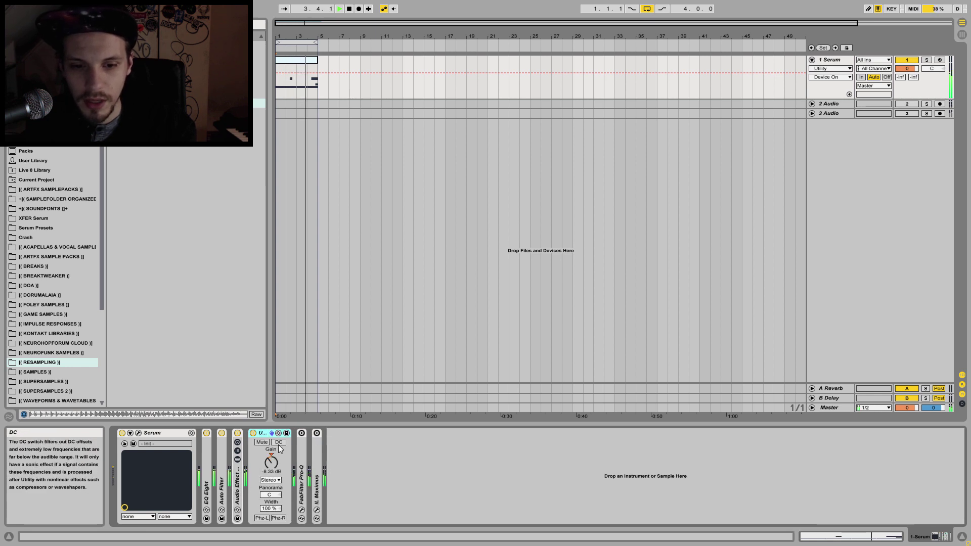
Audition Utility's DC filter switched on and off, leave the filter off, and fold Utility
left_click(279, 443)
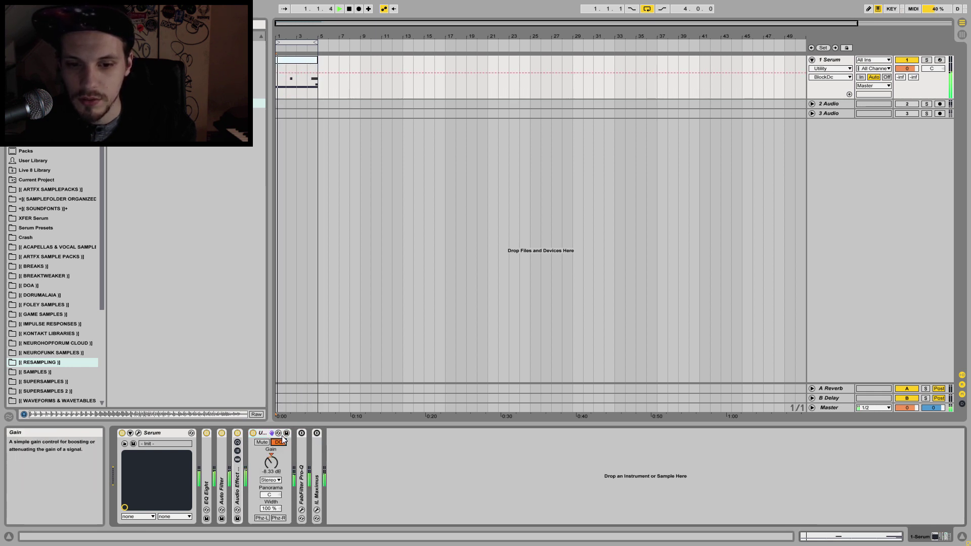
left_click(281, 442)
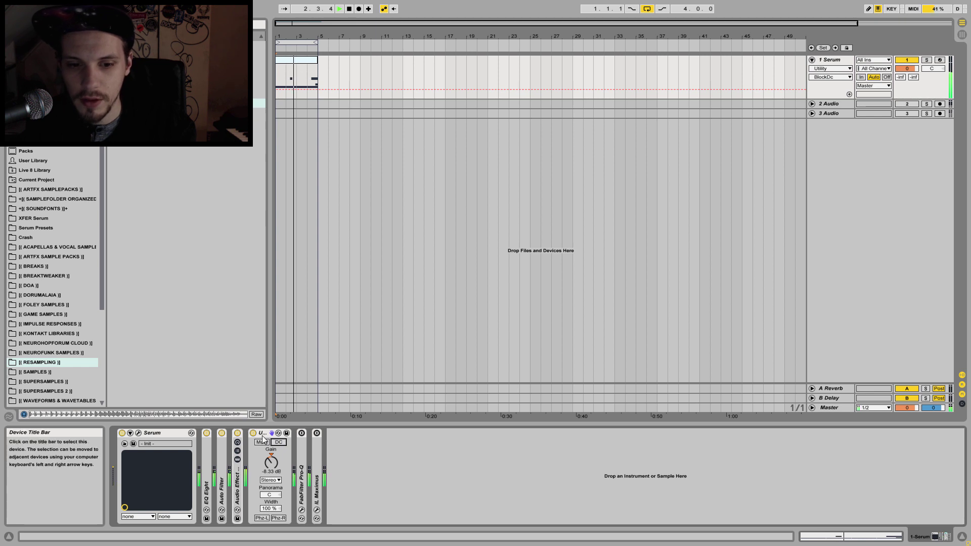
double_click(262, 434)
double_click(253, 463)
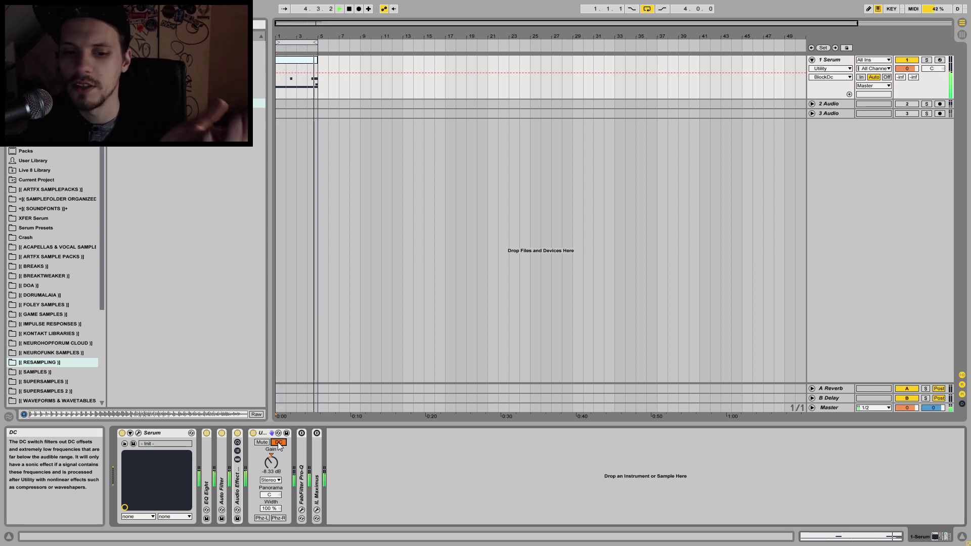
left_click(277, 442)
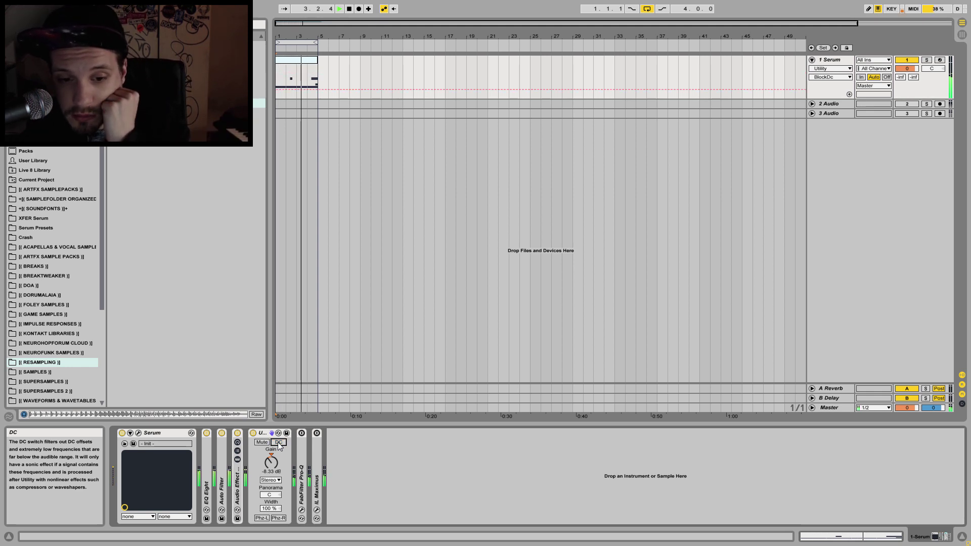
double_click(262, 433)
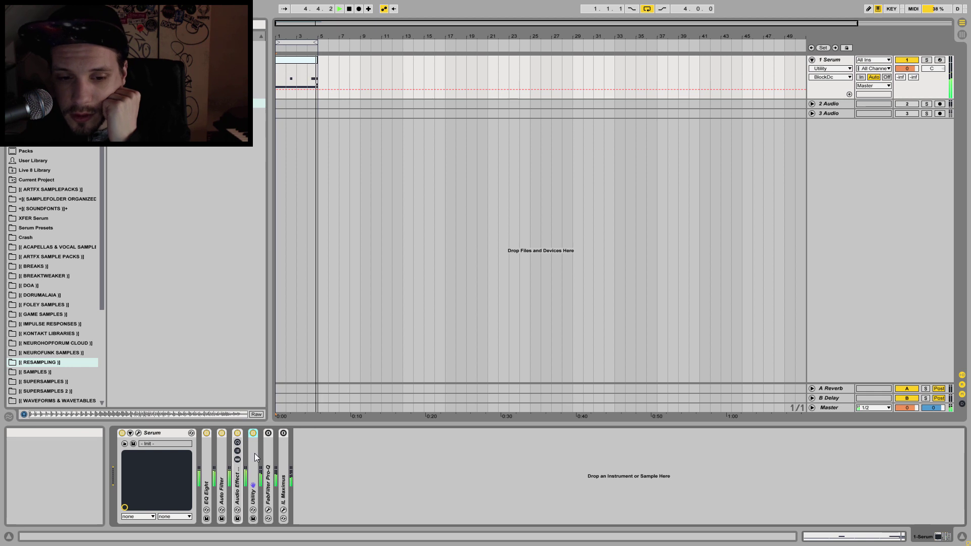
Unfold IL Maximus, turn it on with playback stopped, open its plug-in window, and restart the loop
double_click(285, 462)
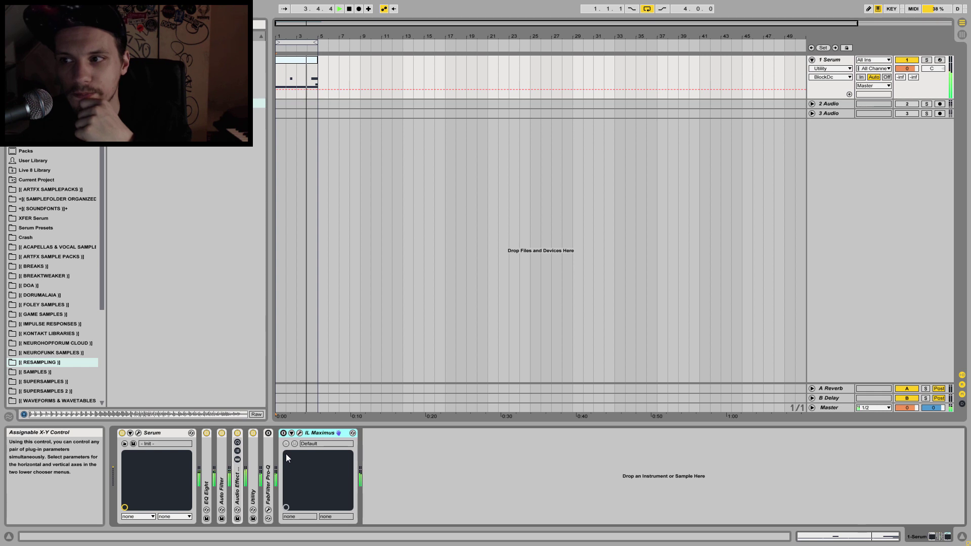
key("space")
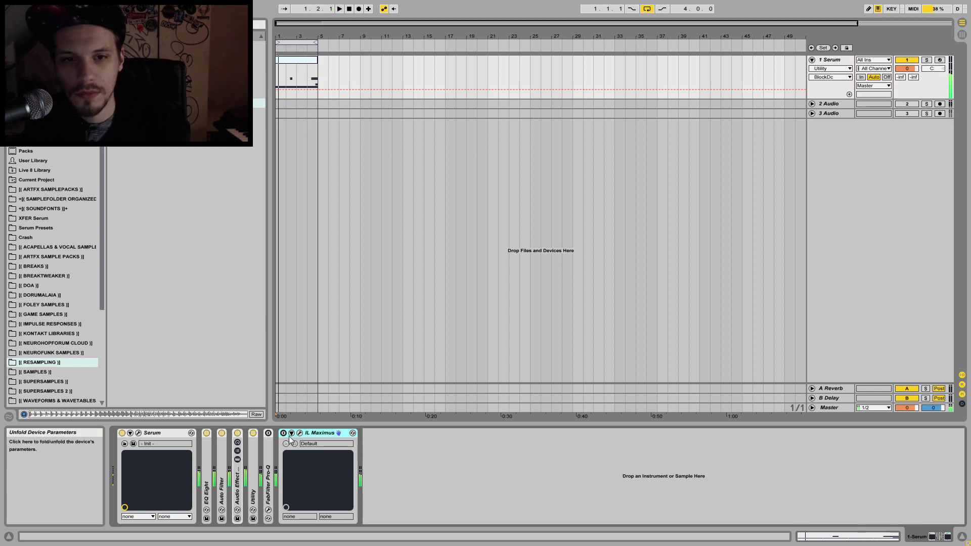
left_click(284, 433)
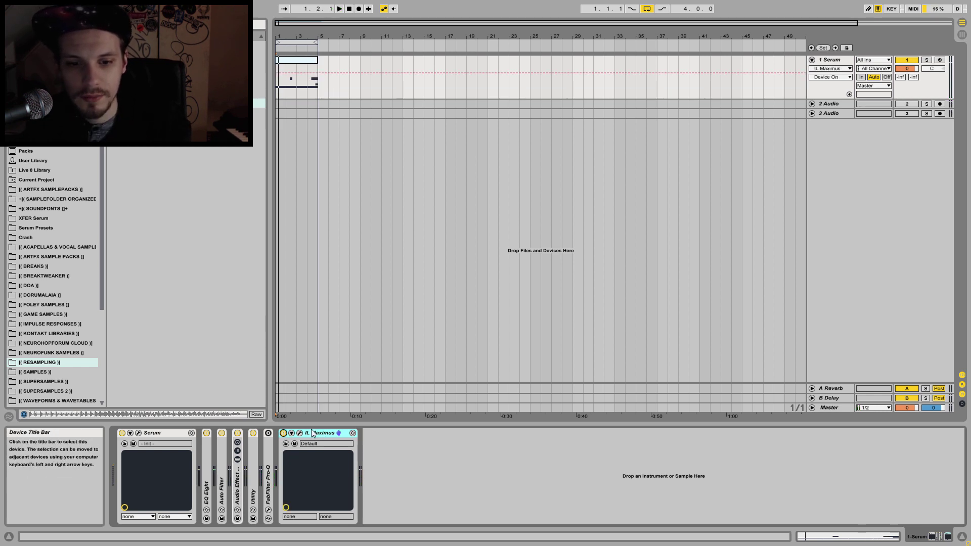
left_click(299, 434)
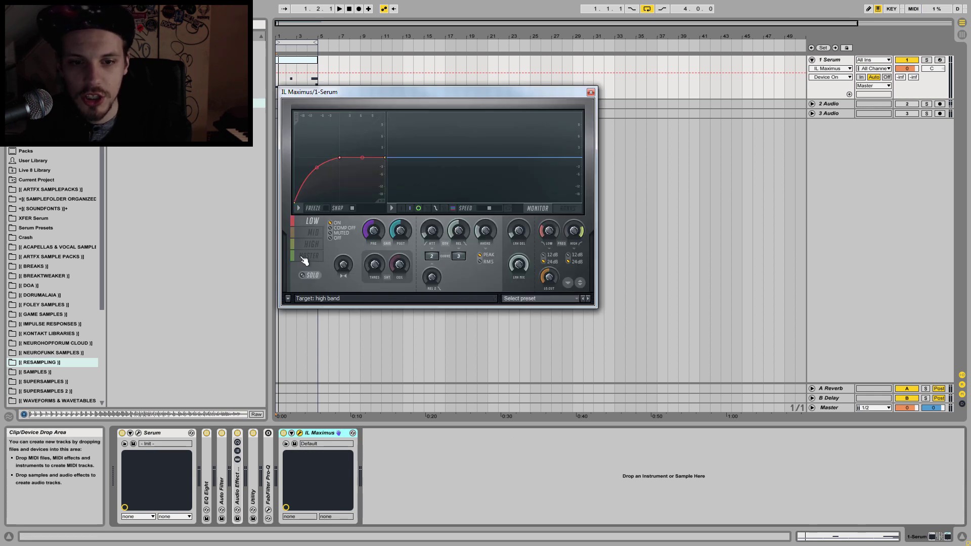
key("space")
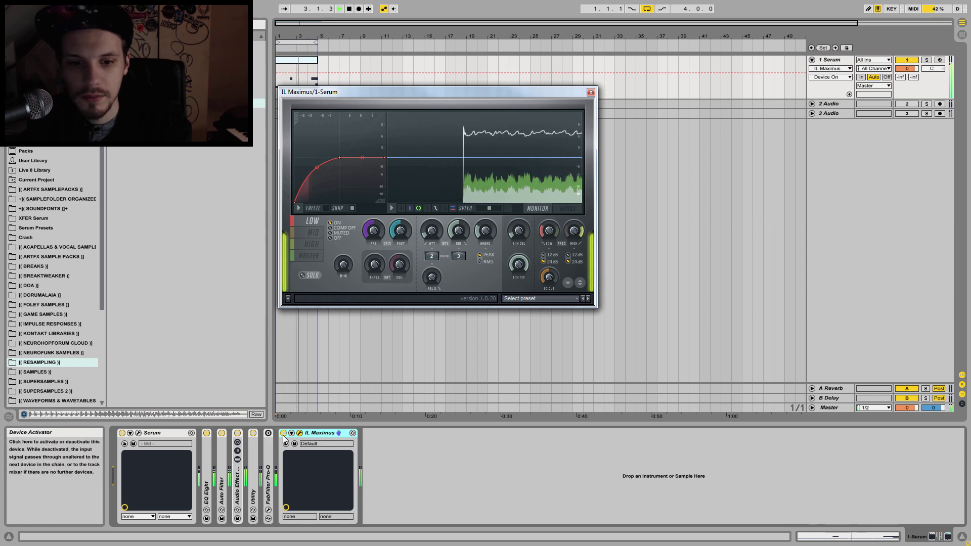
Examine the compression curves of Maximus's mid, high, low and master bands during playback, and close the plug-in window
left_click(313, 244)
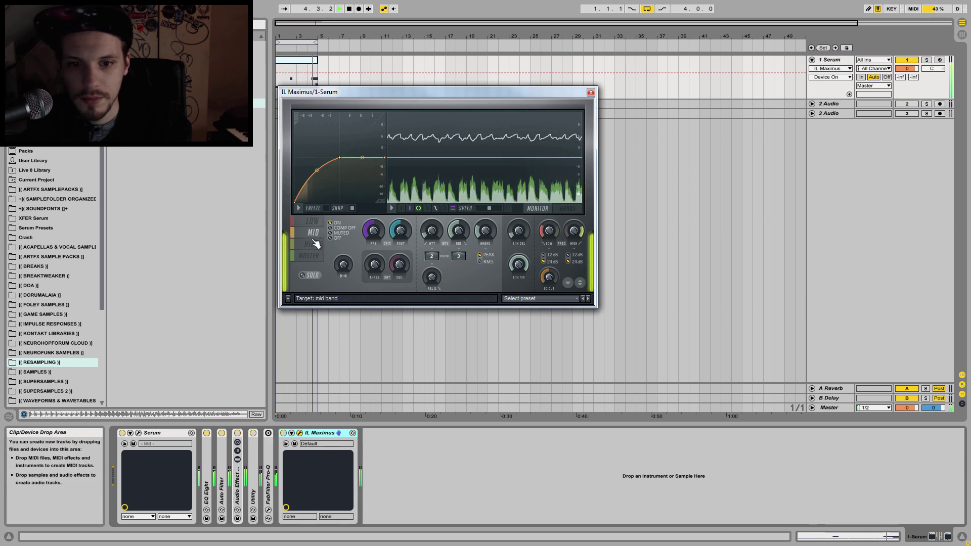
left_click(314, 237)
left_click(310, 255)
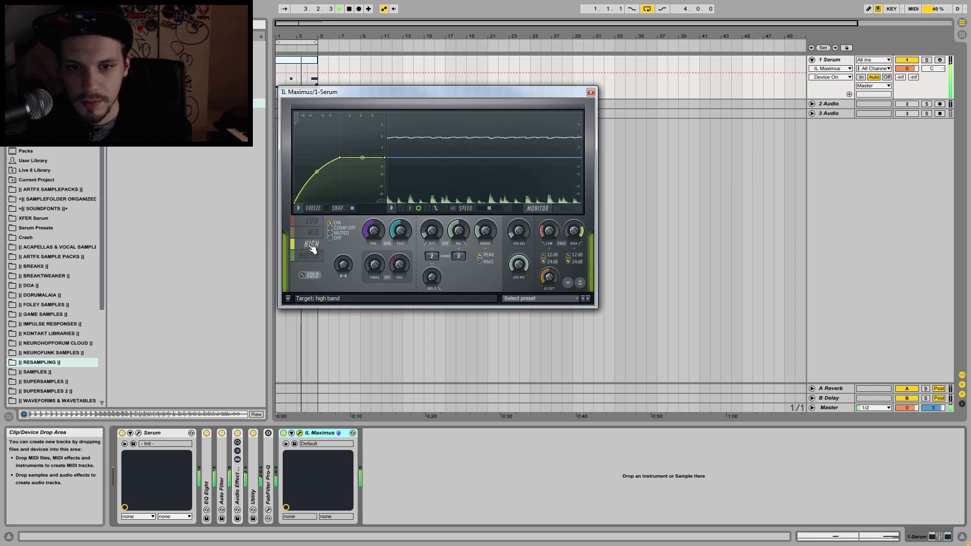
left_click(314, 233)
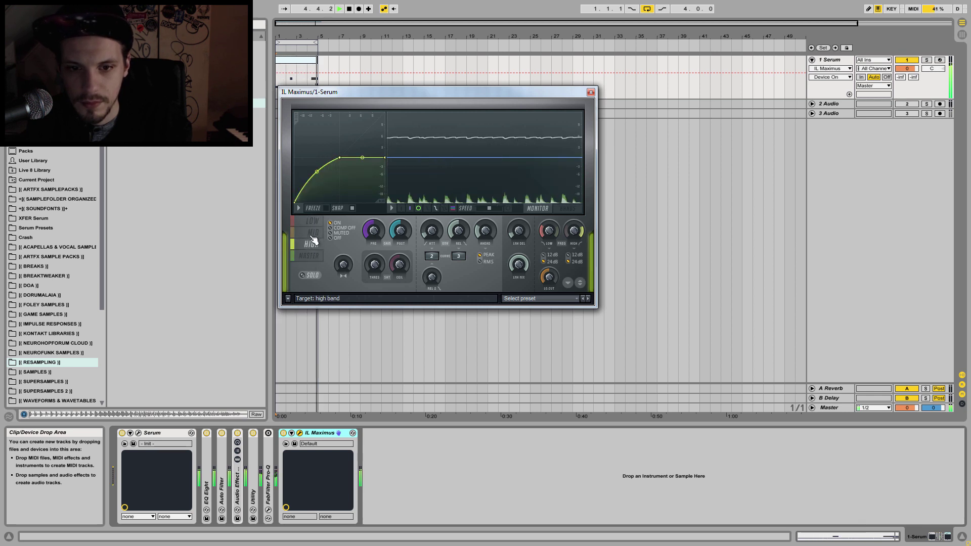
left_click(313, 223)
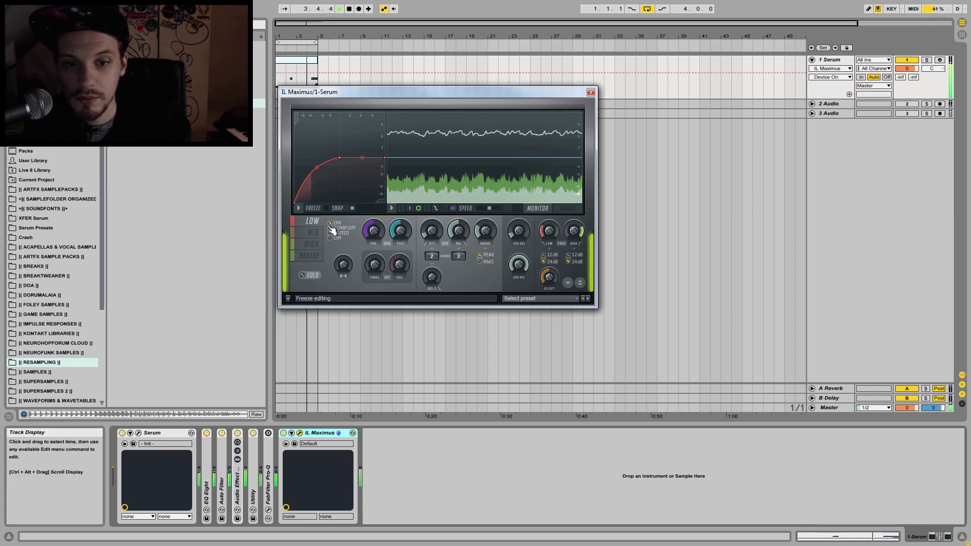
left_click(312, 257)
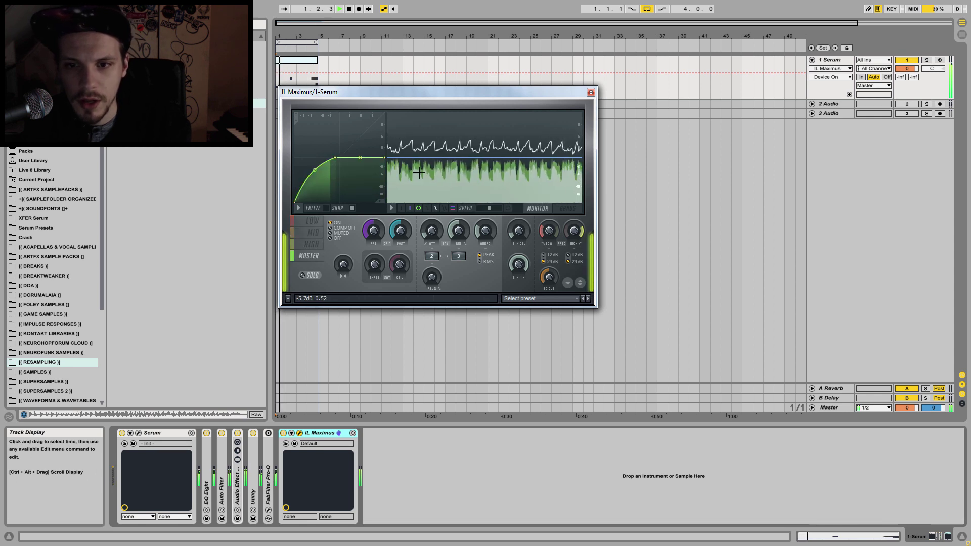
left_click(590, 92)
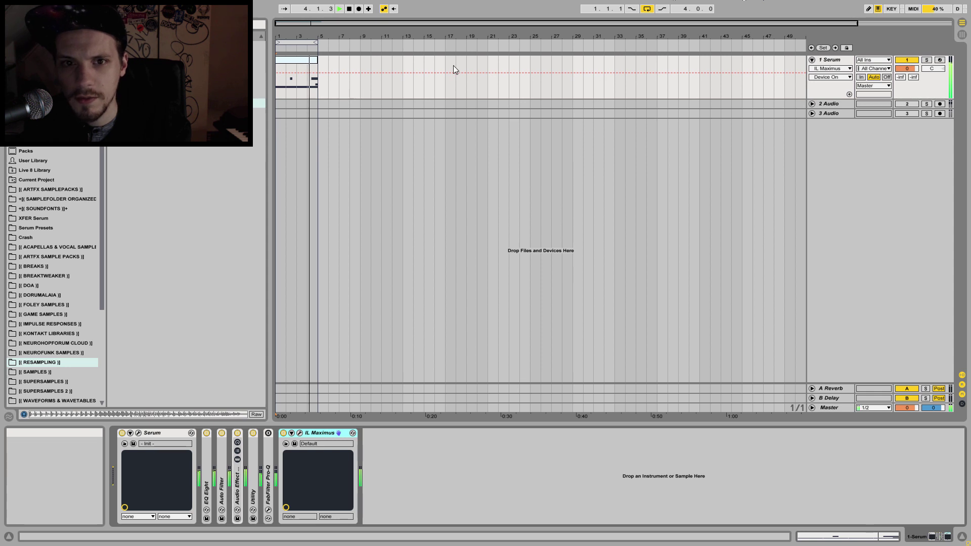
Unfold FabFilter Pro-Q and open its plug-in window to inspect the EQ curve
left_click(270, 463)
double_click(271, 463)
double_click(308, 435)
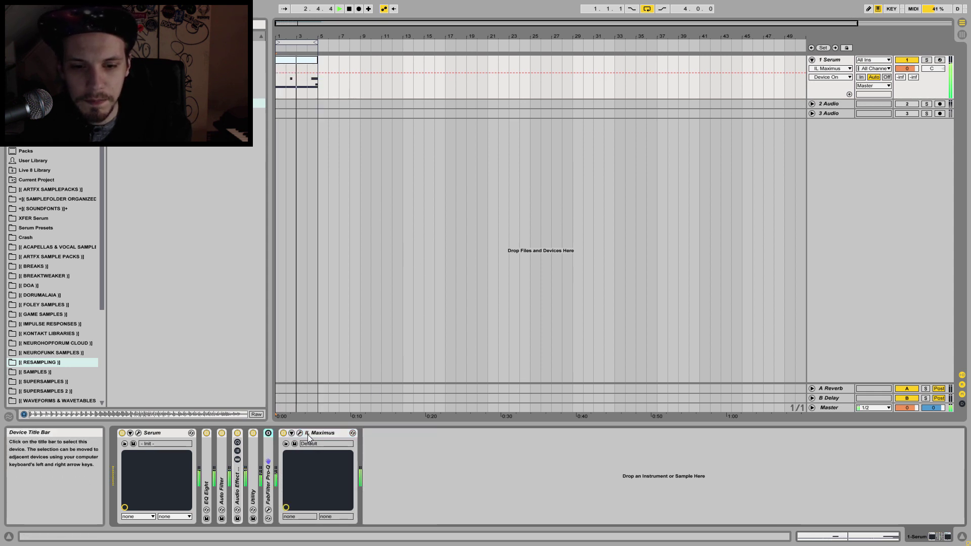
double_click(270, 461)
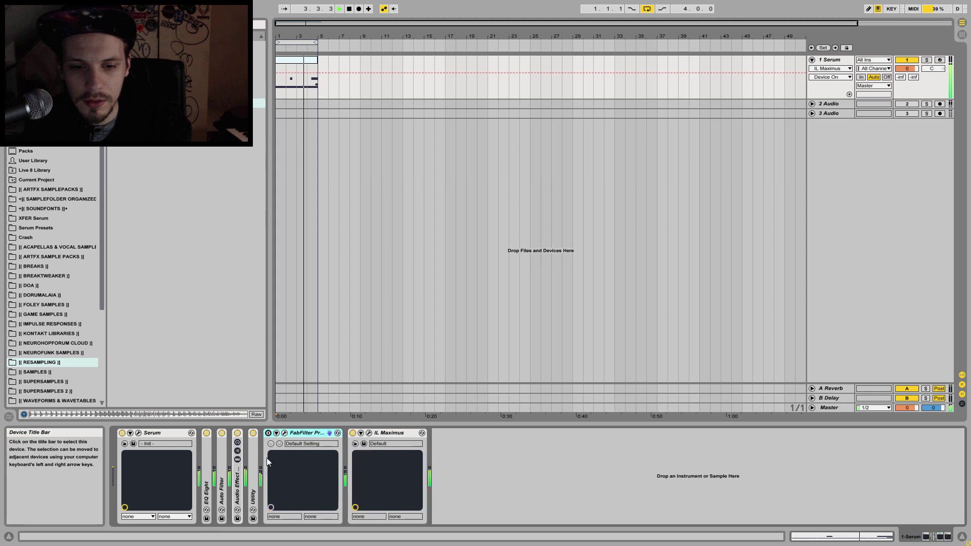
left_click(283, 434)
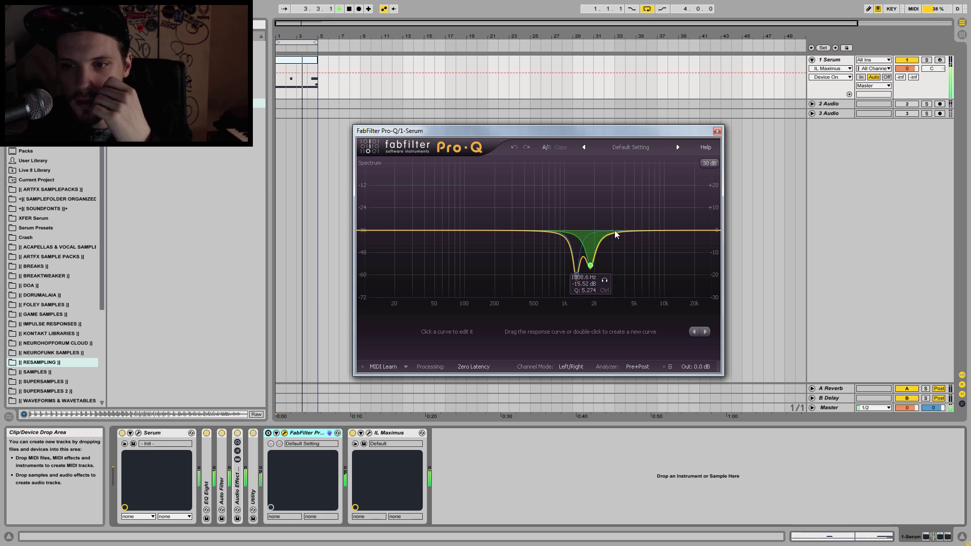
Audition FabFilter Pro-Q switched on and off, leave it on, and fold Pro-Q and IL Maximus
left_click(268, 434)
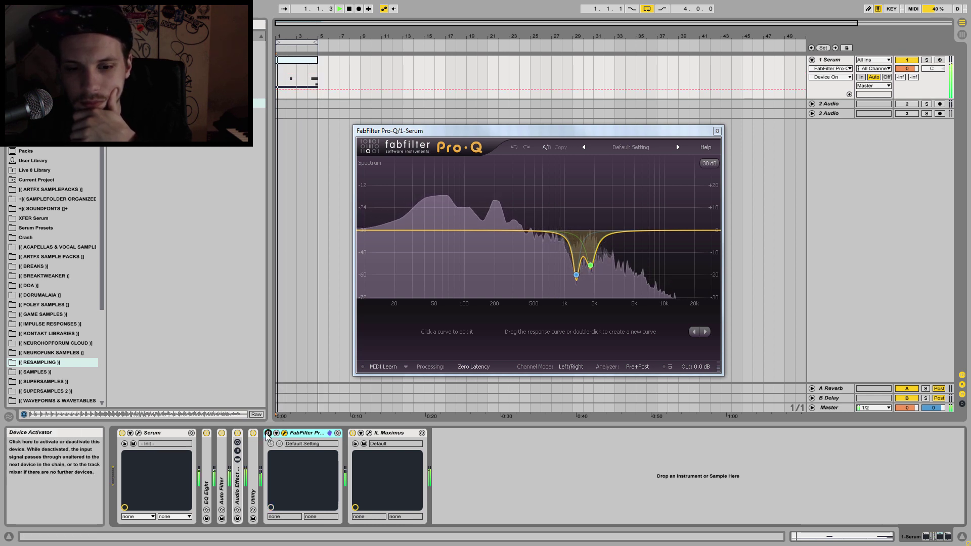
left_click(268, 433)
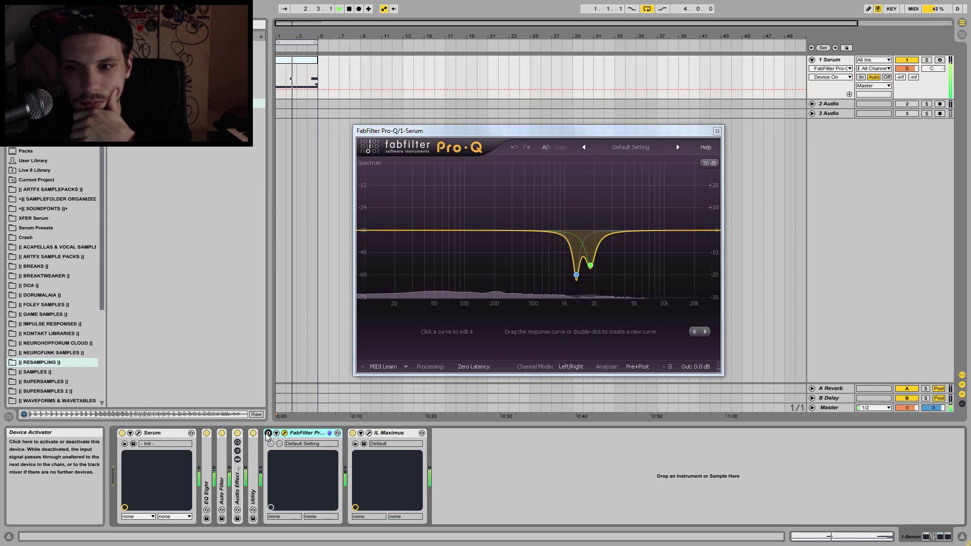
left_click(267, 433)
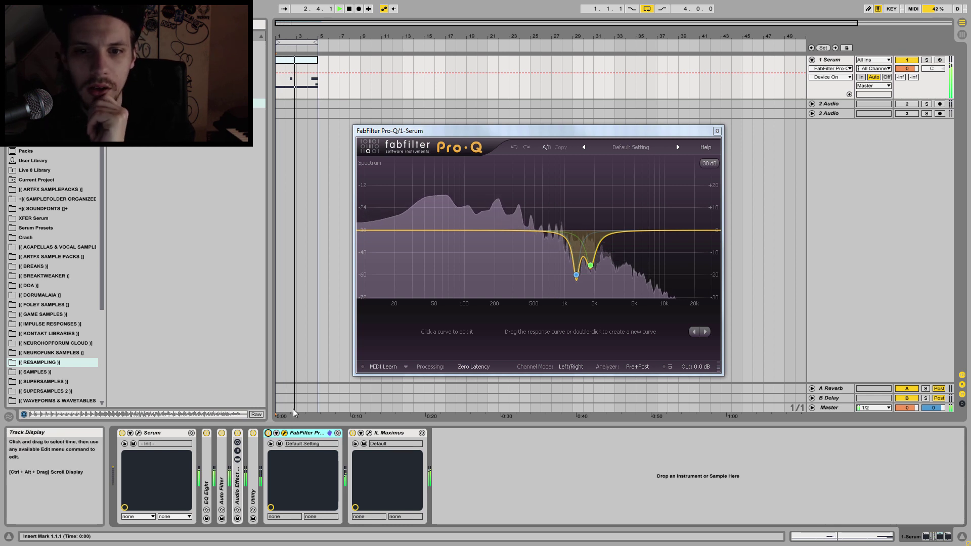
double_click(320, 434)
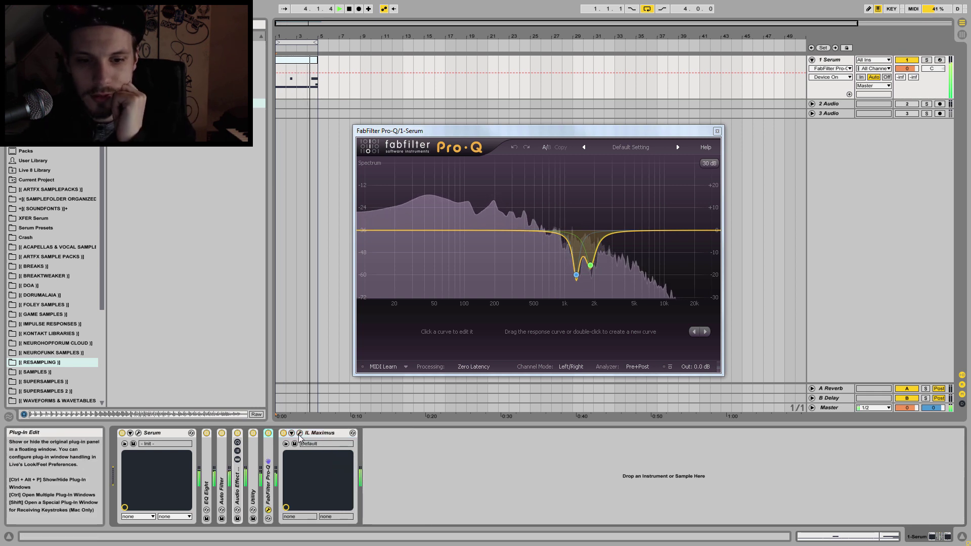
double_click(320, 434)
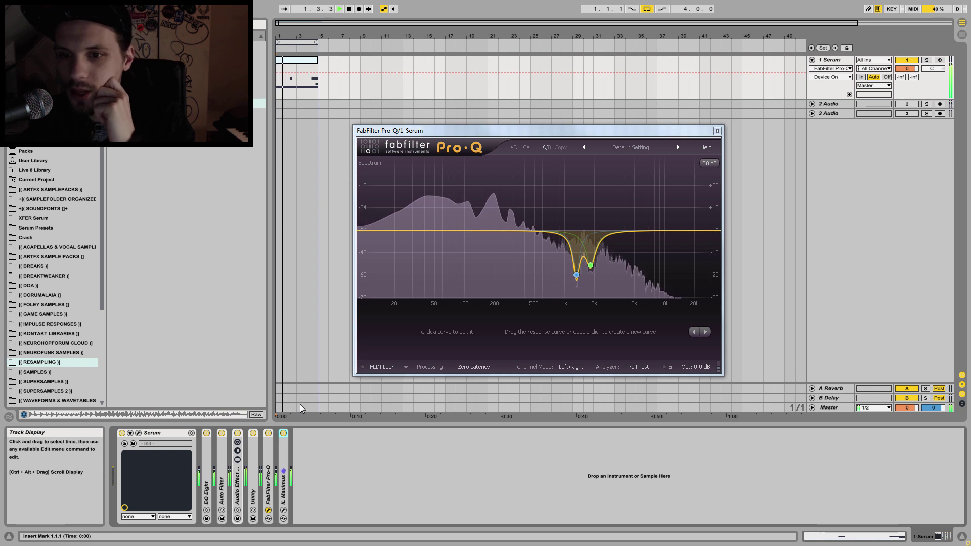
Open Serum's window and tweak the Transient and Bass macros while the loop plays
left_click(139, 434)
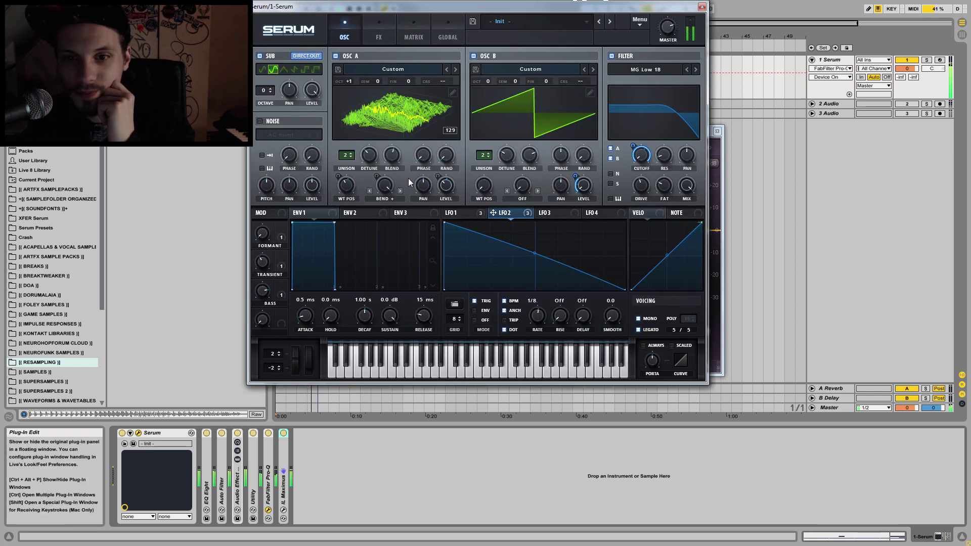
left_click_drag(262, 263, 248, 248)
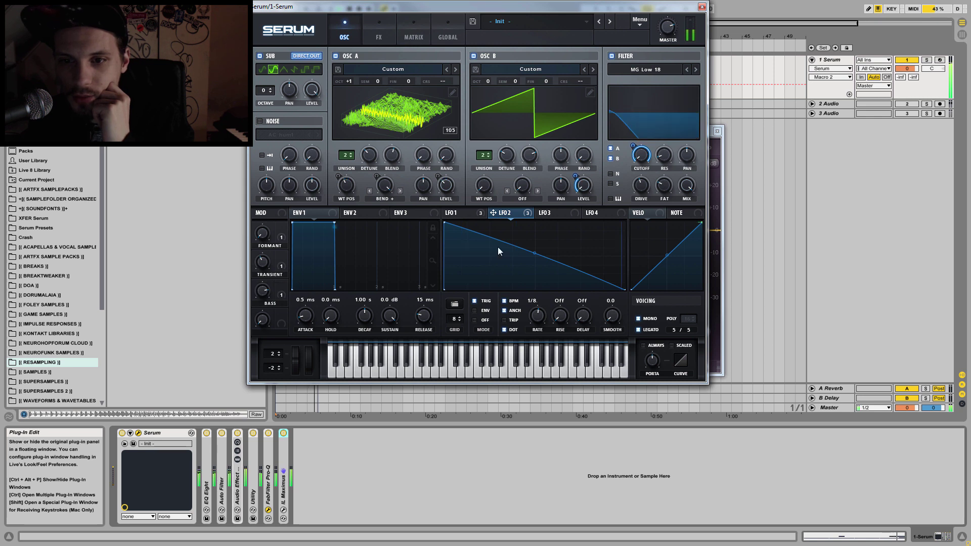
mouse_move(262, 292)
left_mouse_down()
mouse_move(249, 357)
mouse_move(245, 268)
mouse_move(242, 299)
mouse_move(260, 282)
left_mouse_up()
Show LFO 1 in Serum and set its rate to bar
left_click(474, 215)
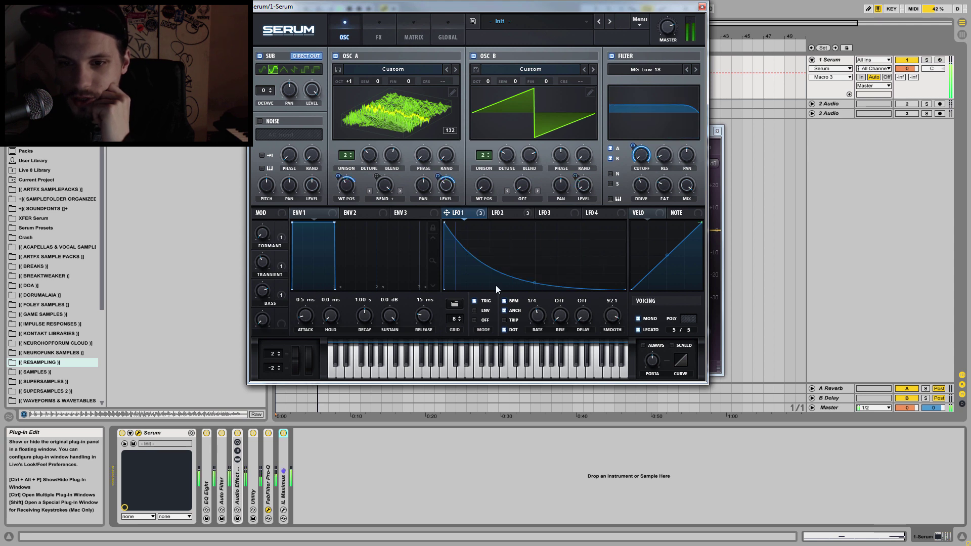
left_click_drag(539, 309, 541, 305)
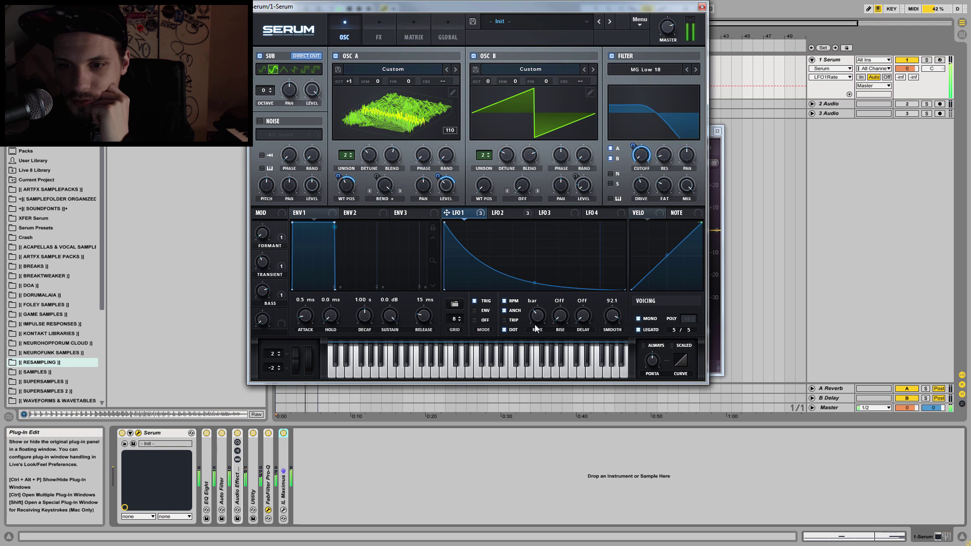
Vary Serum's Transient and Bass macros during playback with LFO 1's rate at bar
left_click_drag(540, 315, 536, 320)
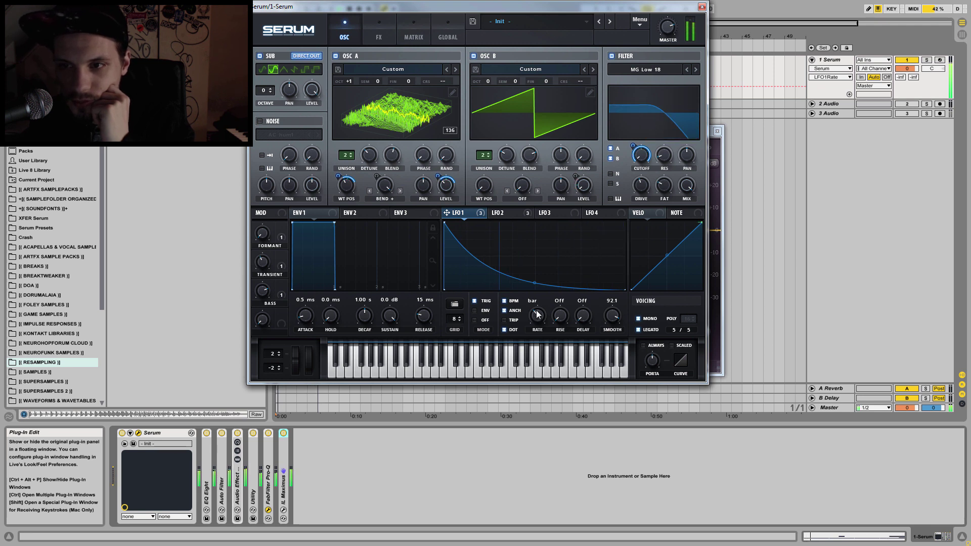
left_click_drag(273, 264, 264, 207)
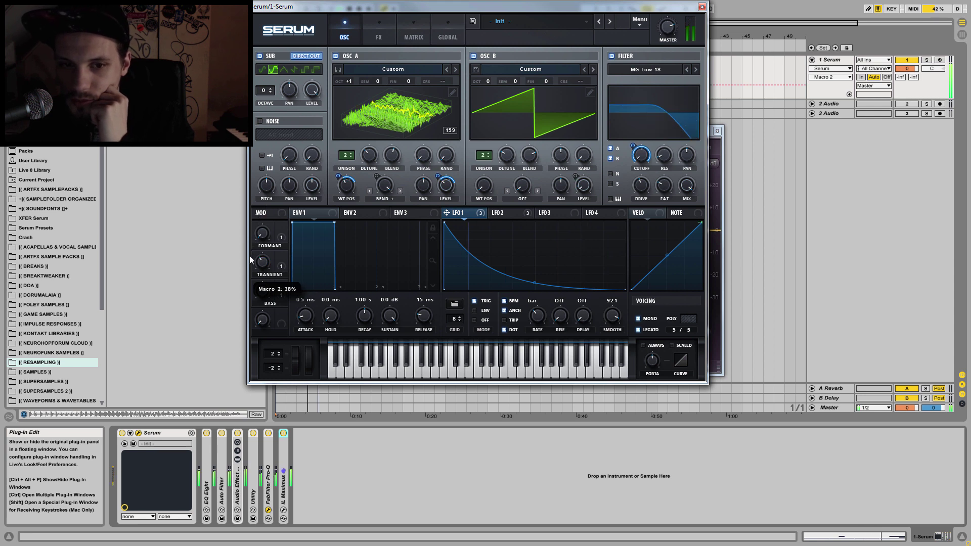
left_click_drag(268, 292, 265, 327)
left_click_drag(268, 267, 275, 219)
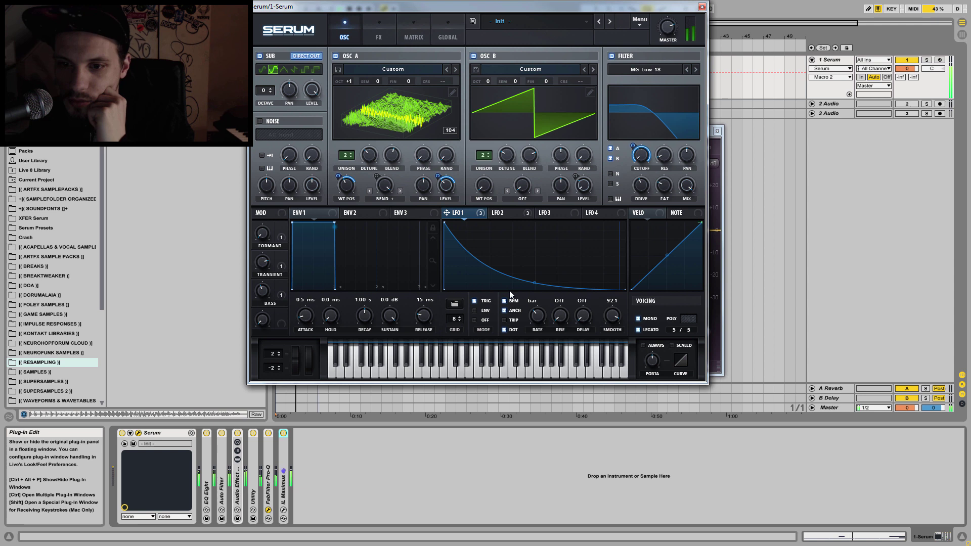
Try LFO 1 at a 1/2 rate with oscillator A's octave lowered to 0
left_click(538, 317)
scroll(539, 317, "down", 1)
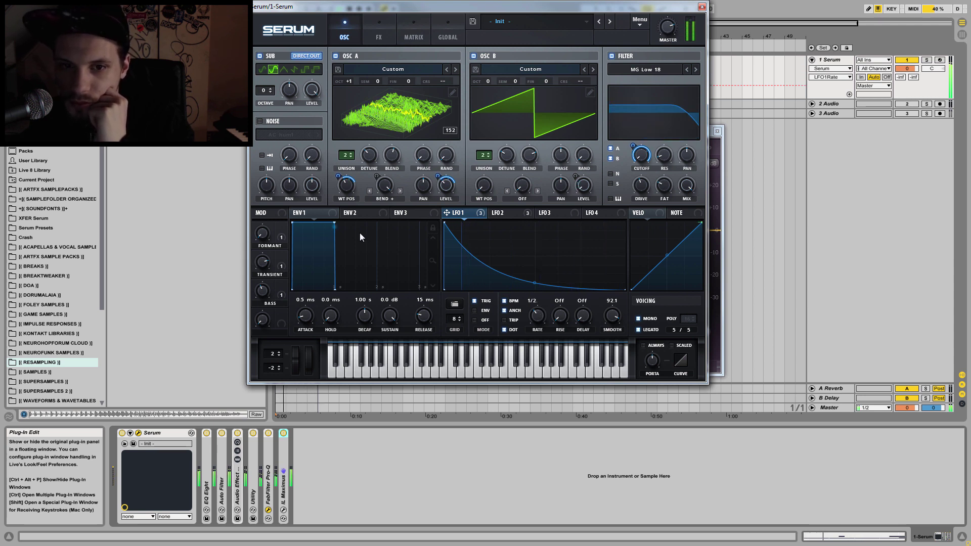
left_click(350, 79)
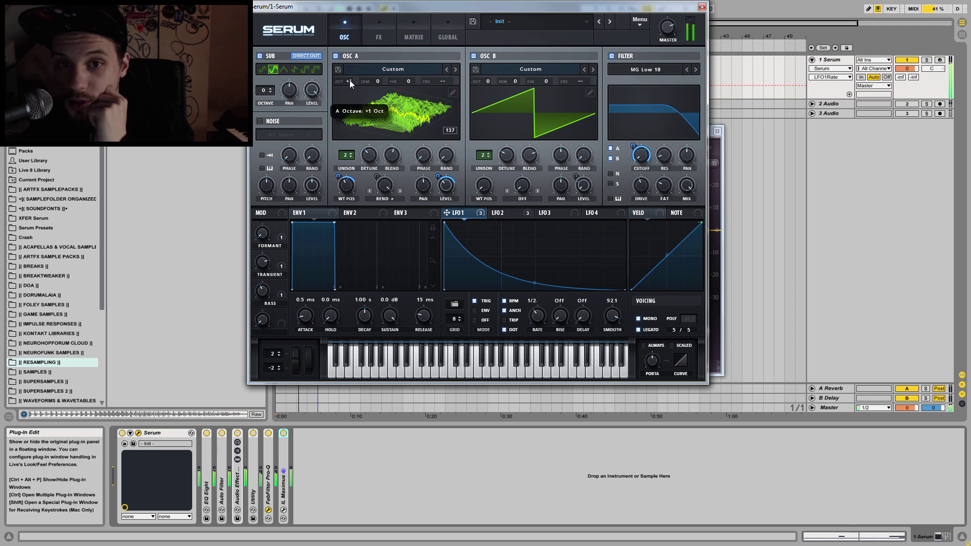
left_click_drag(351, 89, 351, 92)
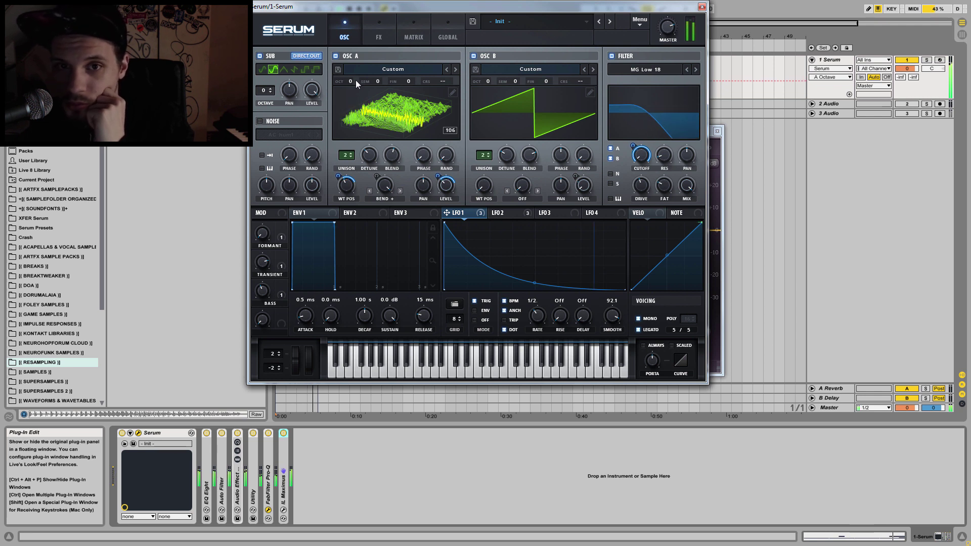
Set LFO 1's rate to 1/4 and adjust the Bass macro to 73%
left_click_drag(543, 317, 543, 309)
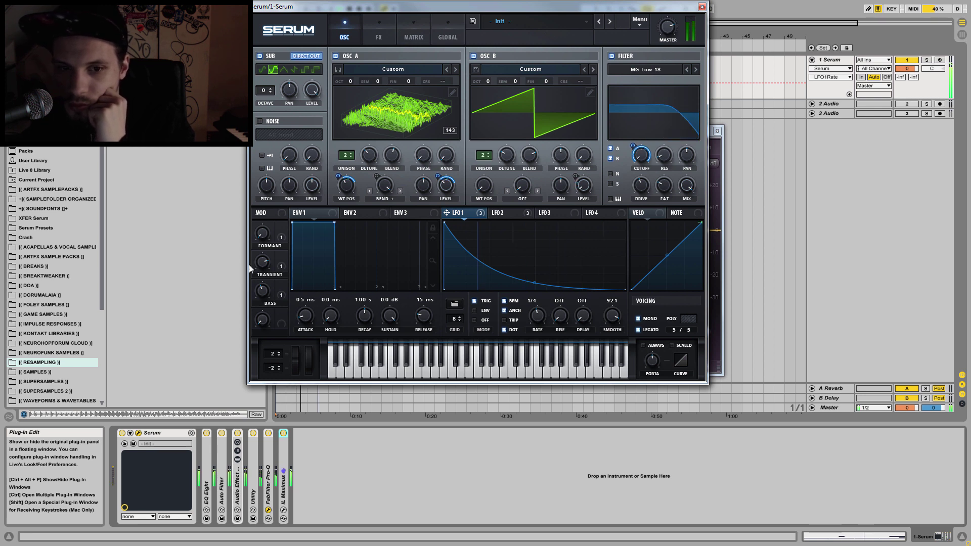
mouse_move(259, 289)
left_mouse_down()
mouse_move(264, 259)
mouse_move(250, 300)
left_mouse_up()
left_click(263, 290)
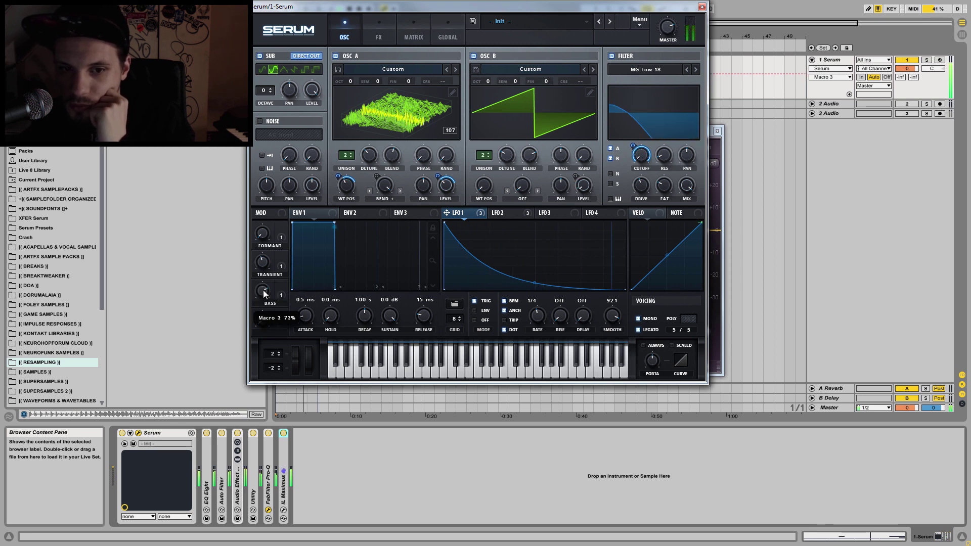
Raise oscillator A's octave to +1 and close the Serum and FabFilter Pro-Q plug-in windows
left_click_drag(348, 84, 352, 76)
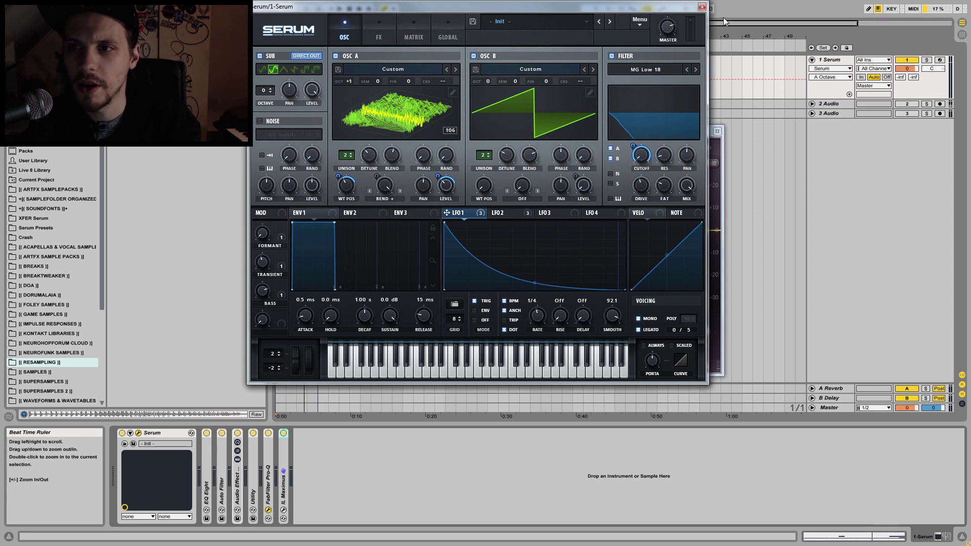
left_click(703, 7)
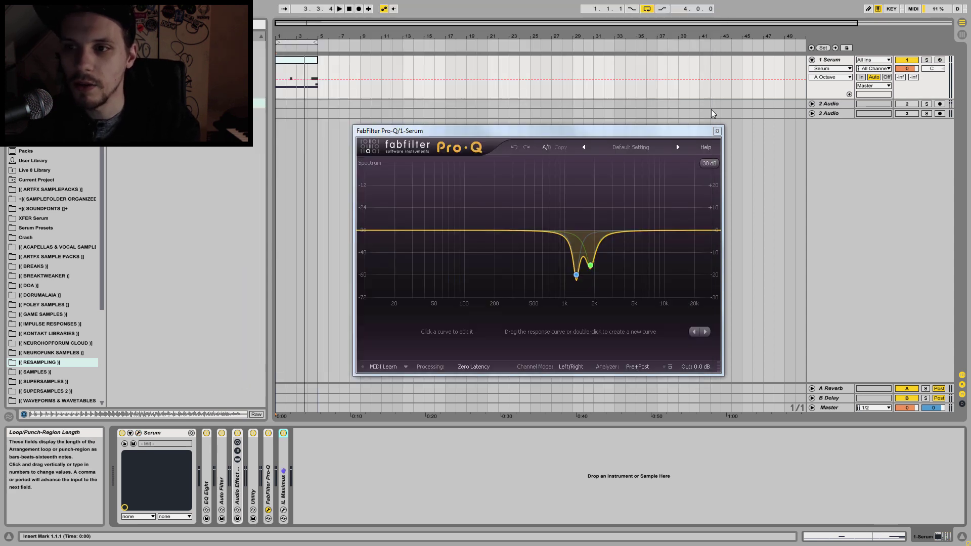
left_click(716, 130)
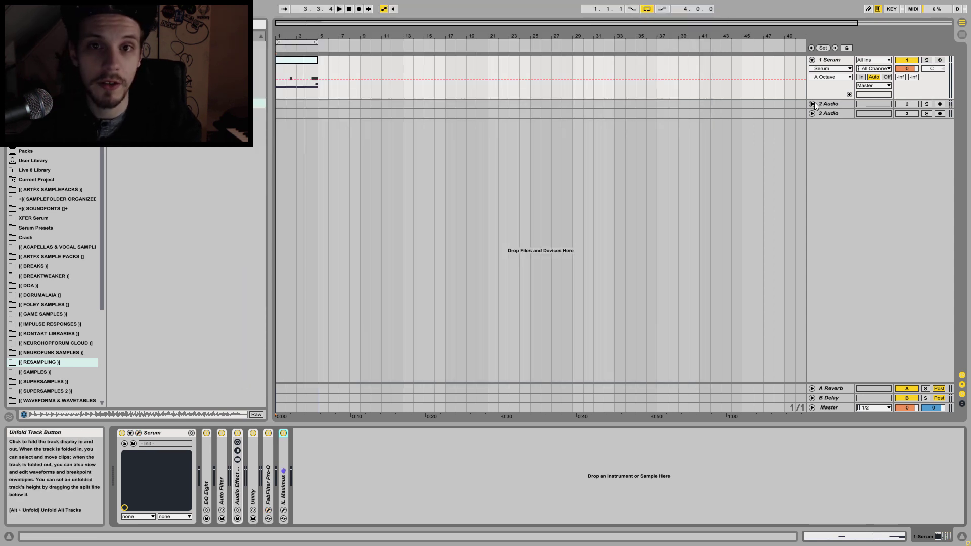